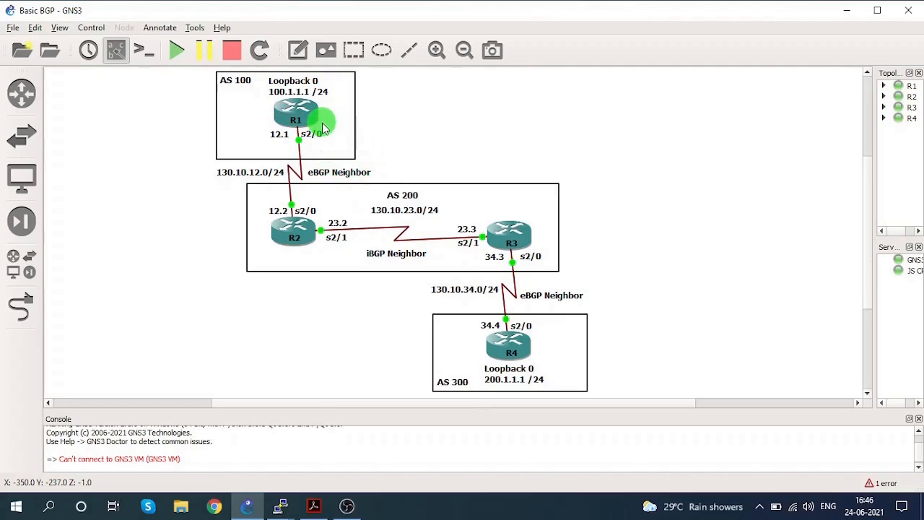
Review the BGP topology, then look through BGP Configuration Steps.pdf in Adobe Acrobat back to Step 1 and return to GNS3.
mouse_move(306, 111)
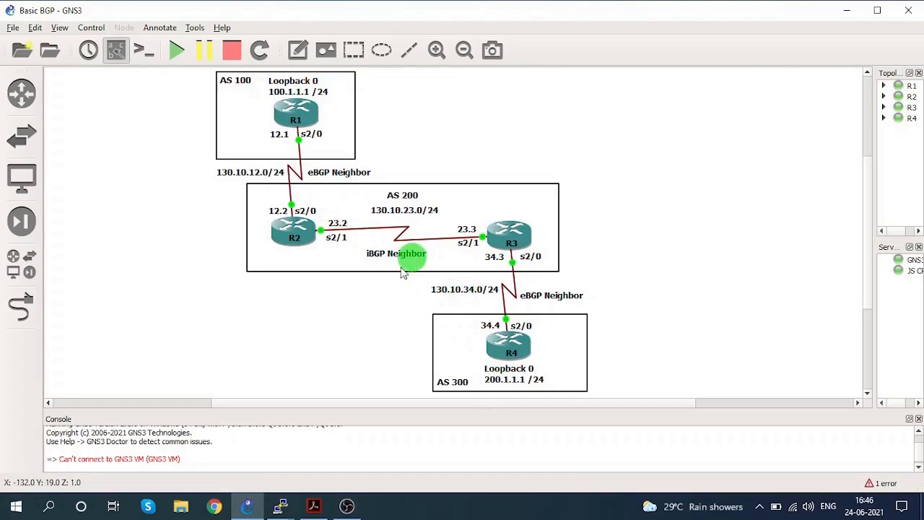
drag(336, 404, 418, 404)
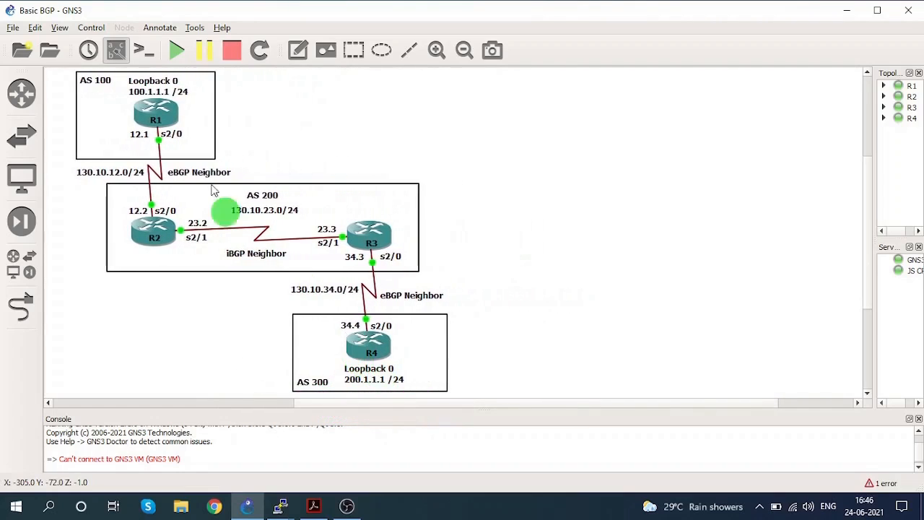
mouse_move(176, 124)
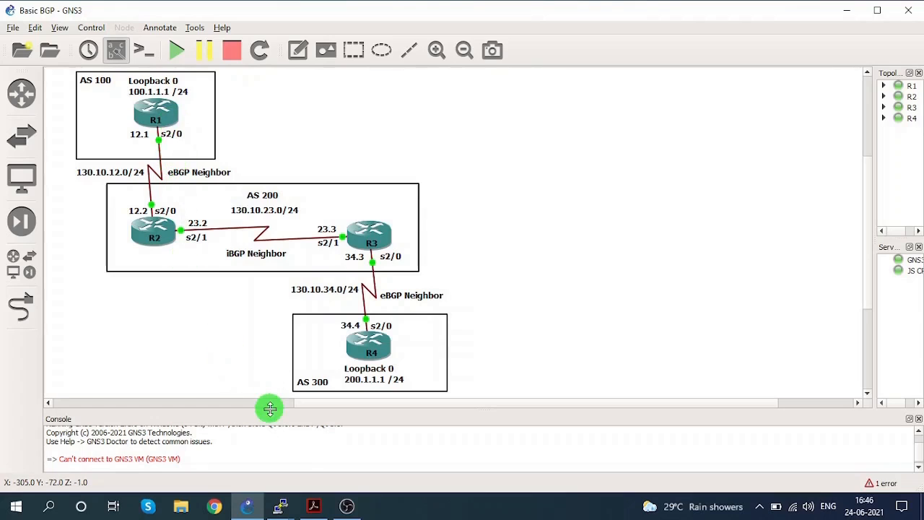
click(315, 507)
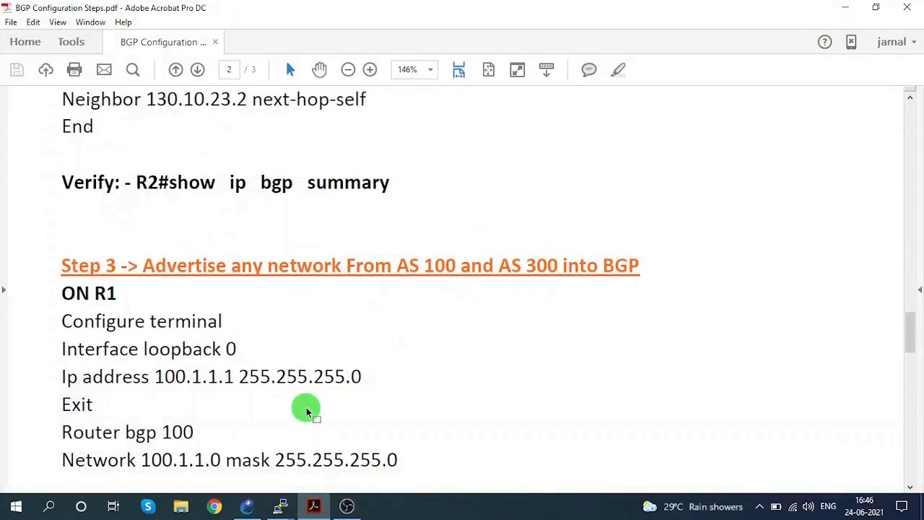
scroll(307, 406, up, 3)
scroll(308, 406, up, 10)
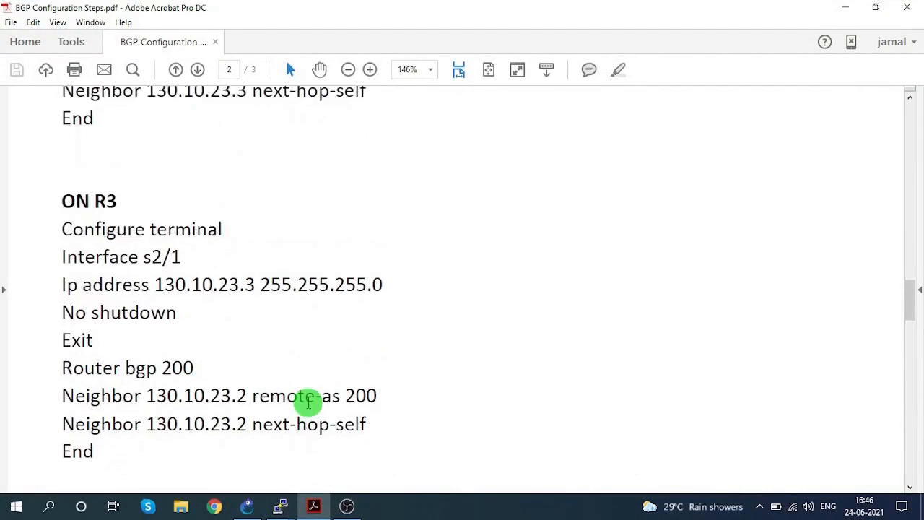
scroll(308, 406, up, 10)
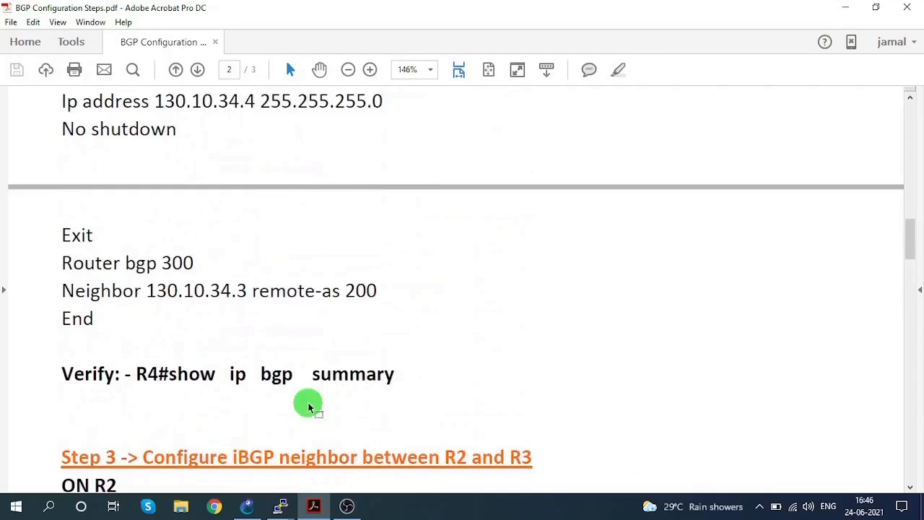
scroll(308, 403, up, 5)
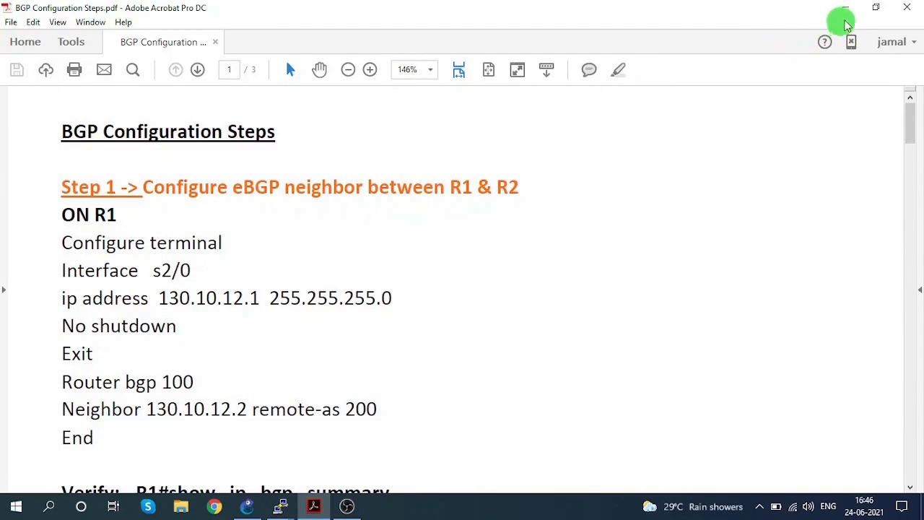
click(845, 7)
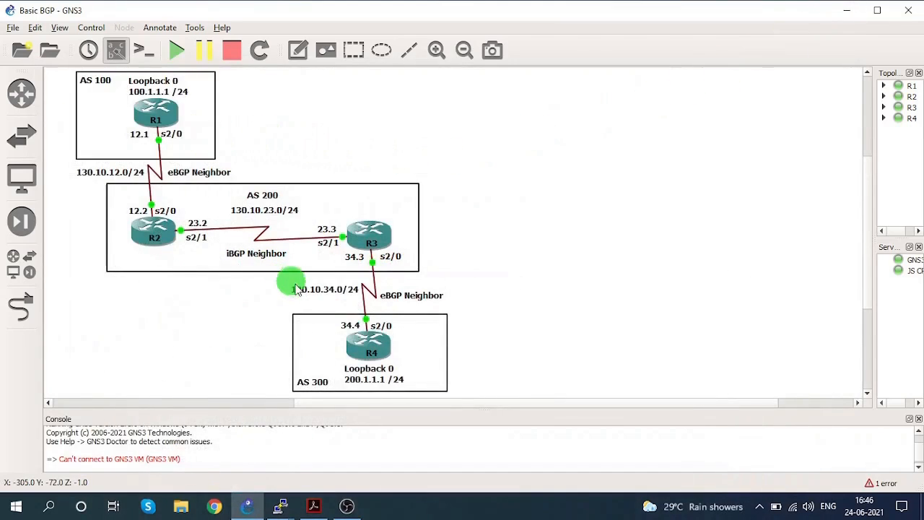
Switch to the R1 console in PuTTY and place its window beside the topology diagram so the routers stay visible.
drag(347, 507, 282, 501)
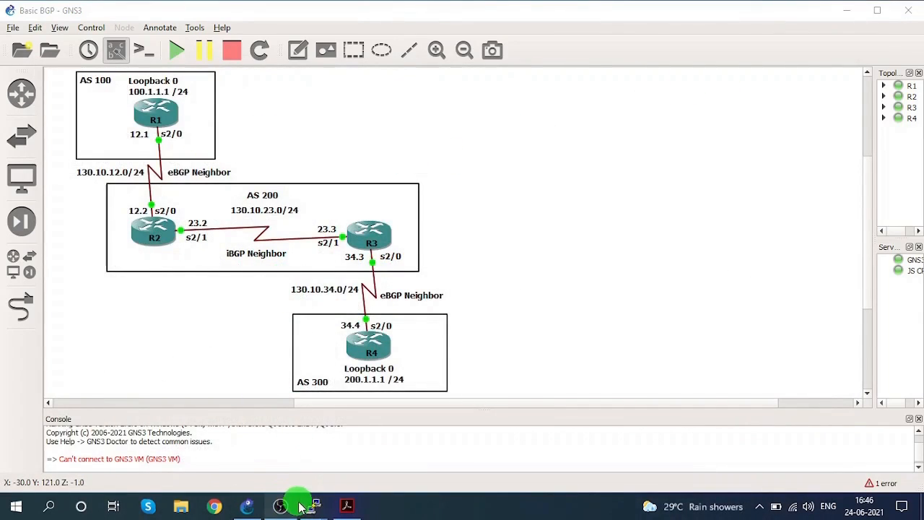
mouse_move(303, 503)
click(177, 448)
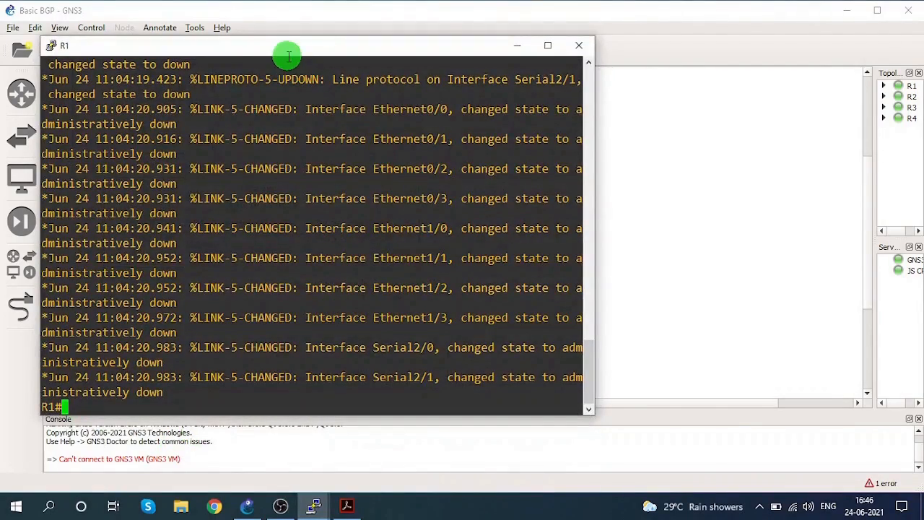
drag(284, 55, 597, 70)
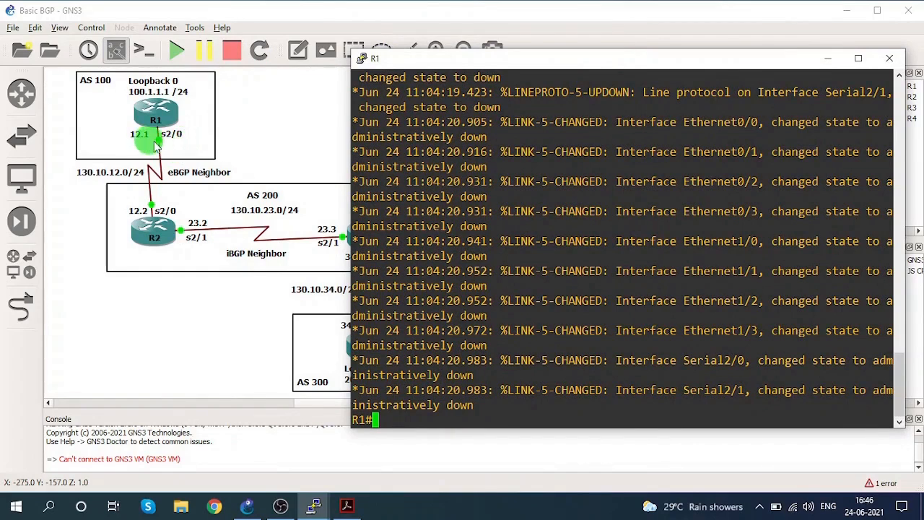
drag(419, 62, 488, 56)
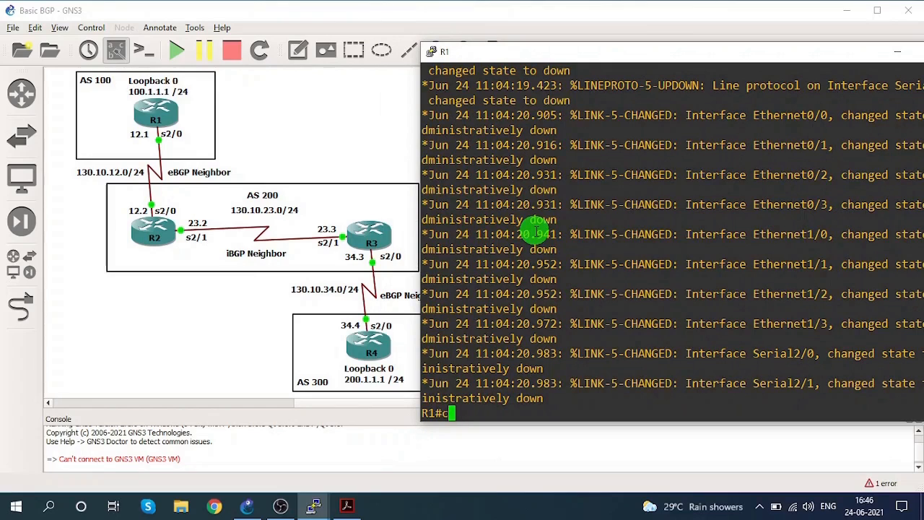
Enter global configuration mode on R1 with configure terminal.
text(i)
key(Tab)
text(ter)
key(Tab)
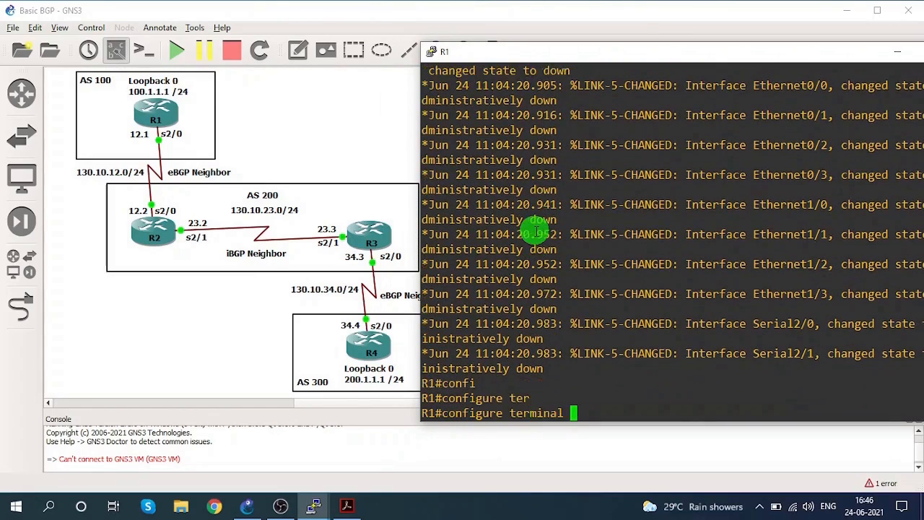
key(Return)
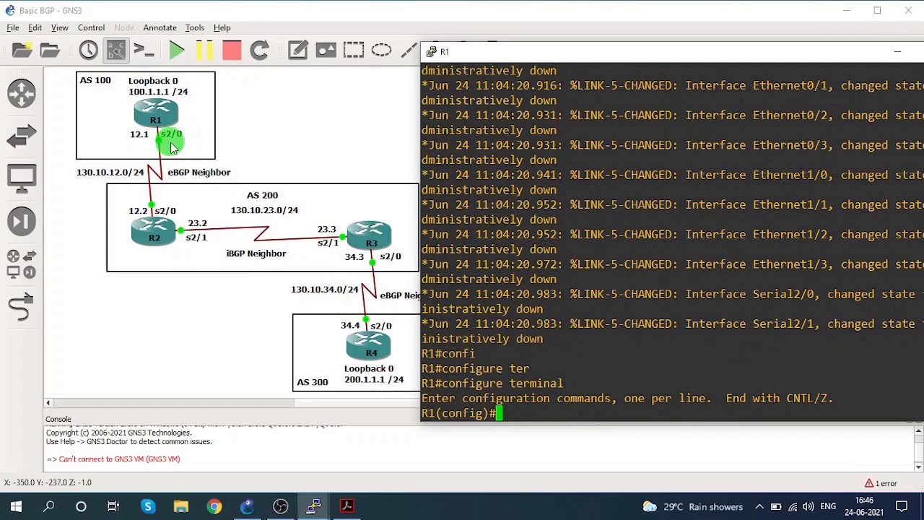
Assign IP address 130.10.12.1 with mask 255.255.255.0 to interface s2/0 on R1.
text(i)
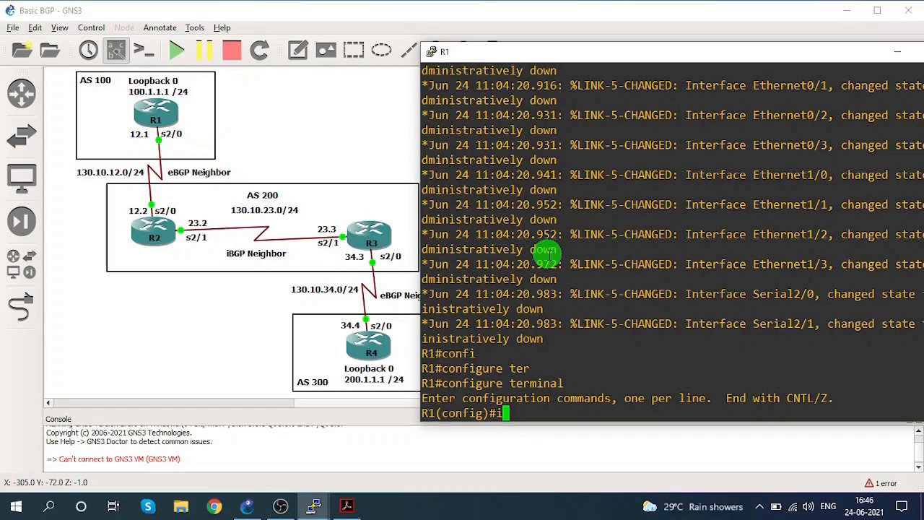
text(nter)
key(Tab)
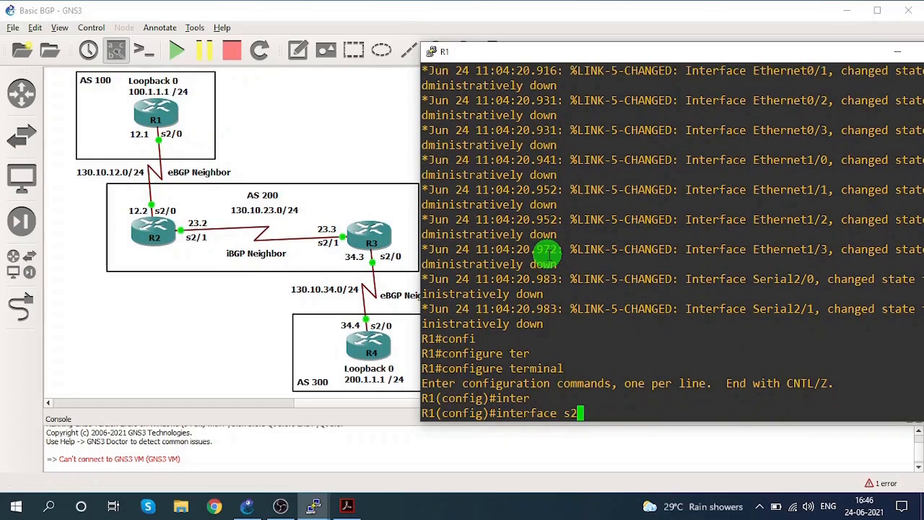
key(Return)
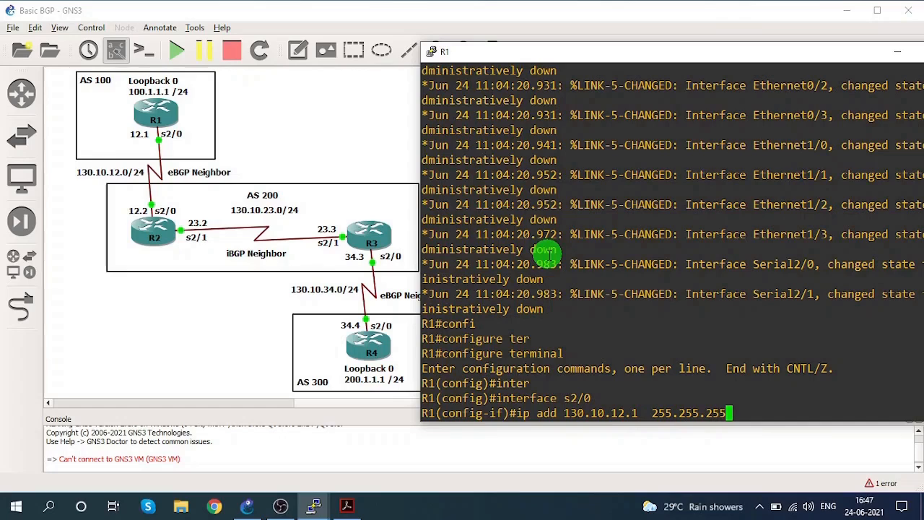
text(0)
key(Return)
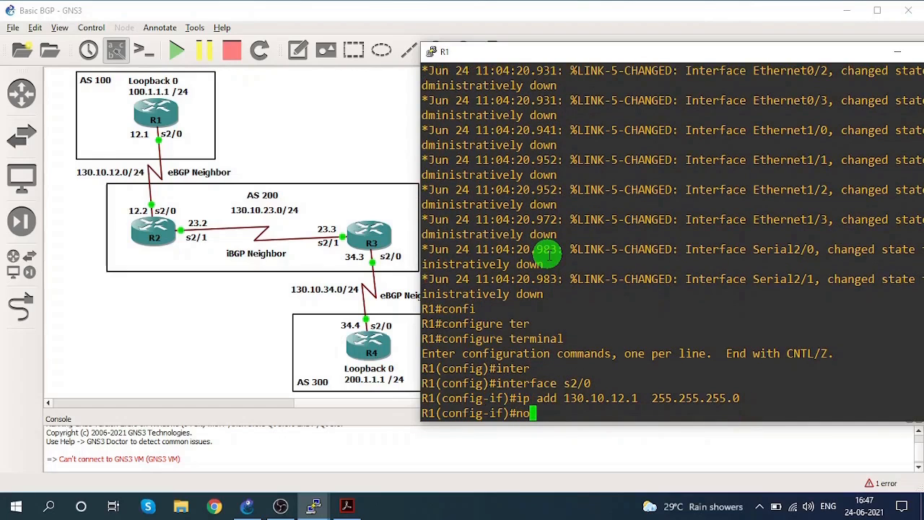
Enable R1's s2/0 interface with no shutdown and exit interface configuration.
text(no shu)
key(Tab)
key(Return)
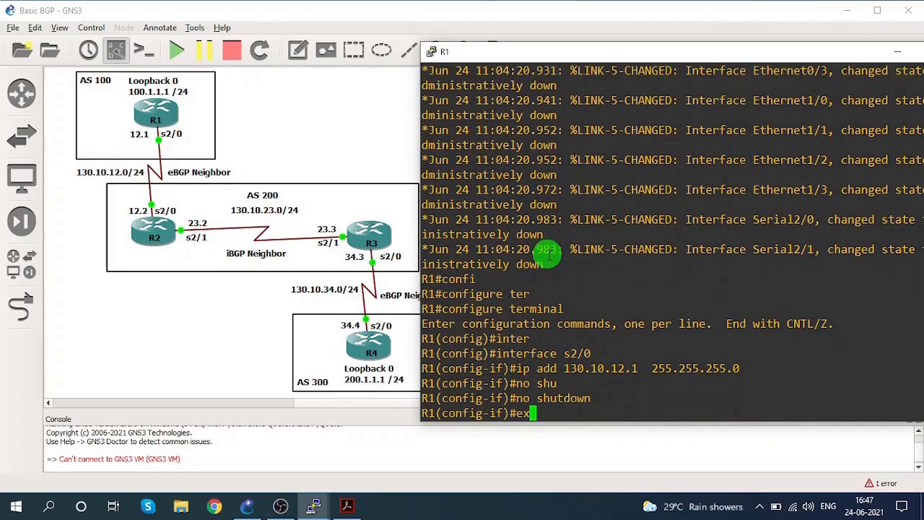
text(exit)
key(Return)
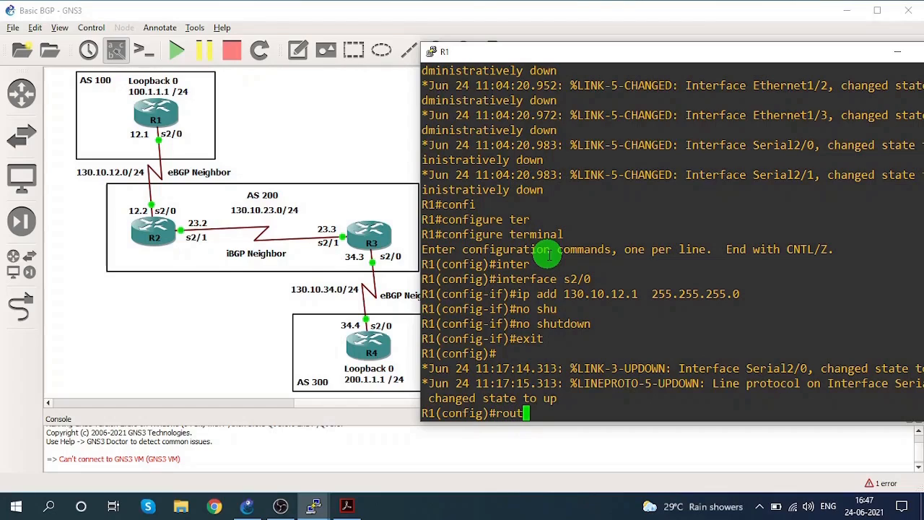
Start the BGP routing process on R1 with AS number 100.
text(p)
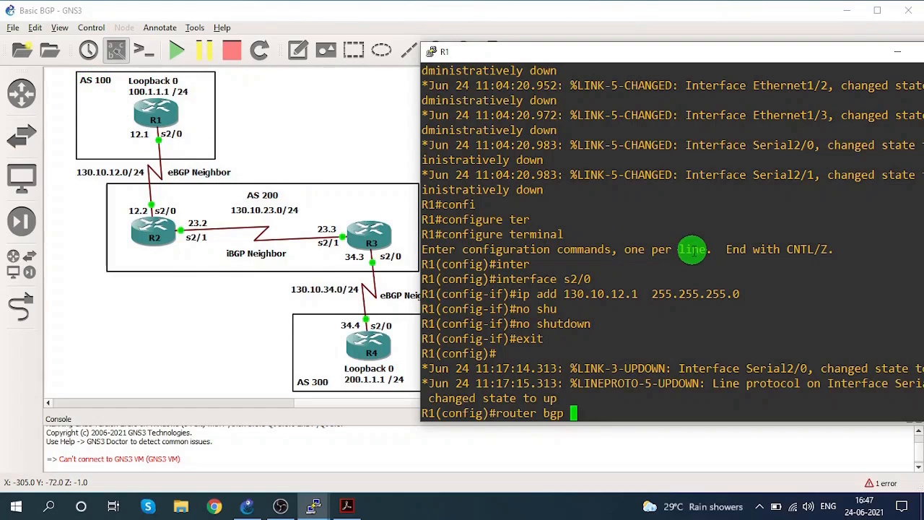
text(100)
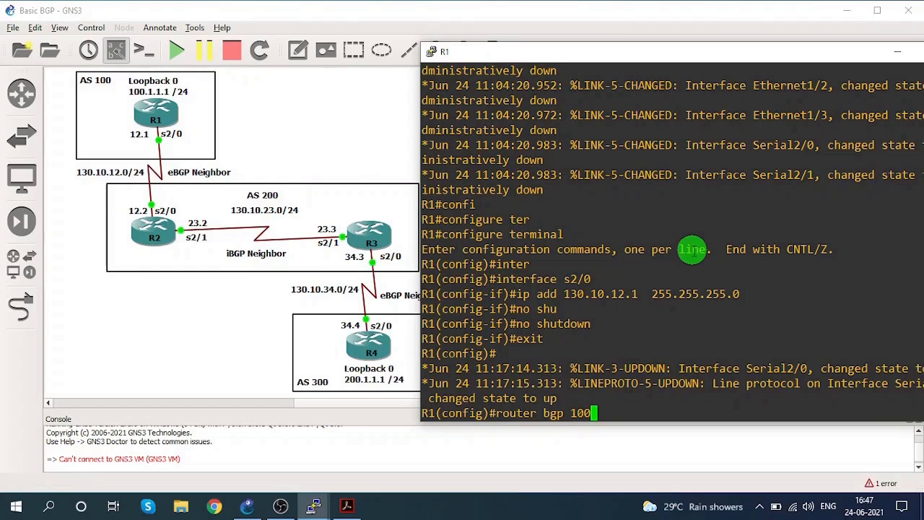
key(Return)
Define R2 as R1's eBGP neighbor at 130.10.12.2 with remote-as 200, and end configuration mode.
text(nei)
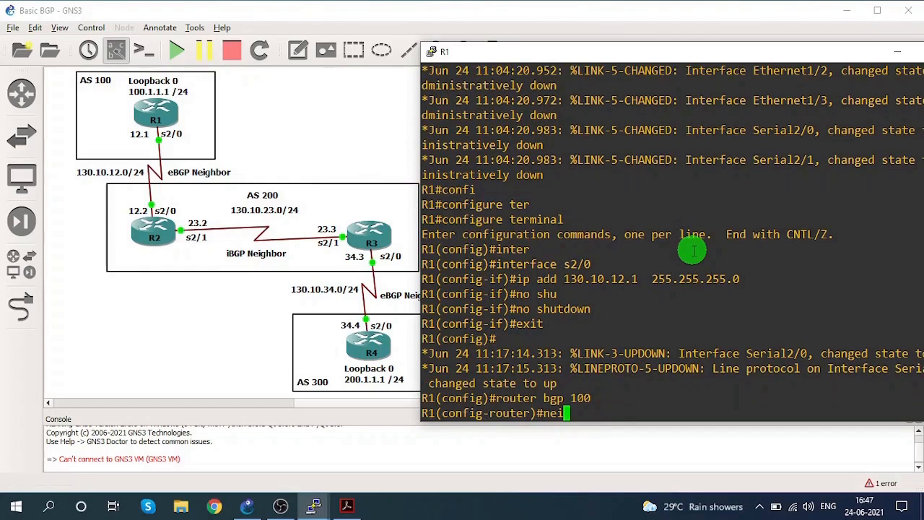
text(ghb)
key(Tab)
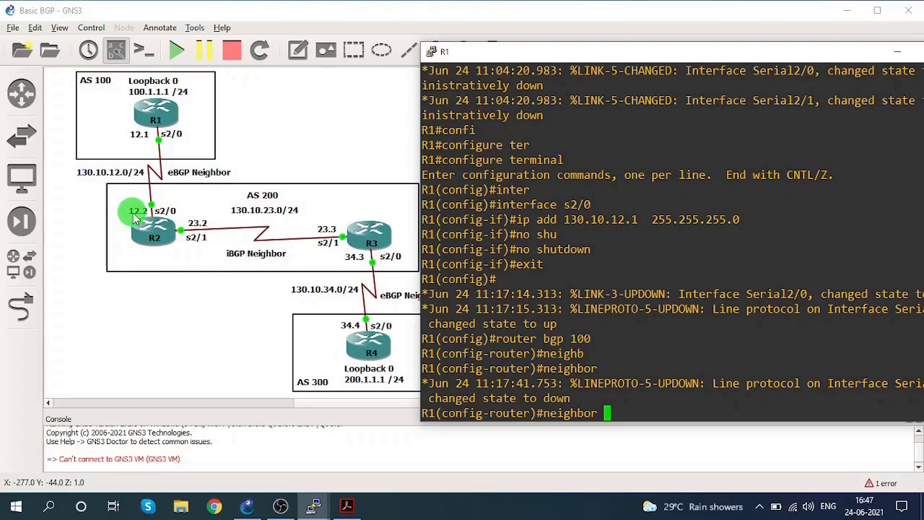
text(130)
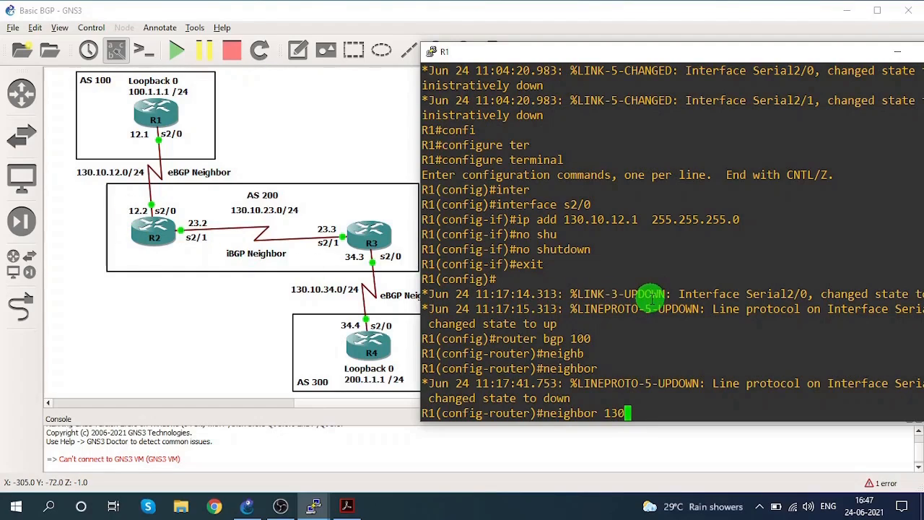
text(.10.12.2)
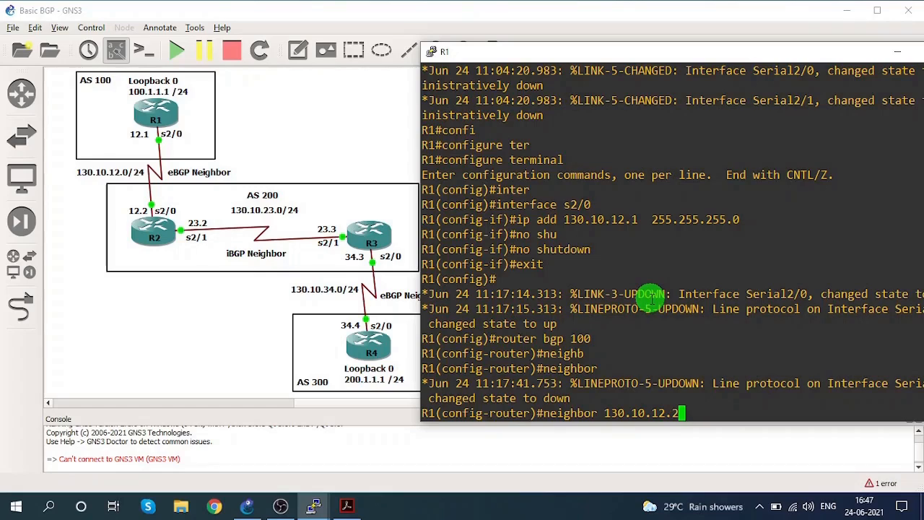
text( remote)
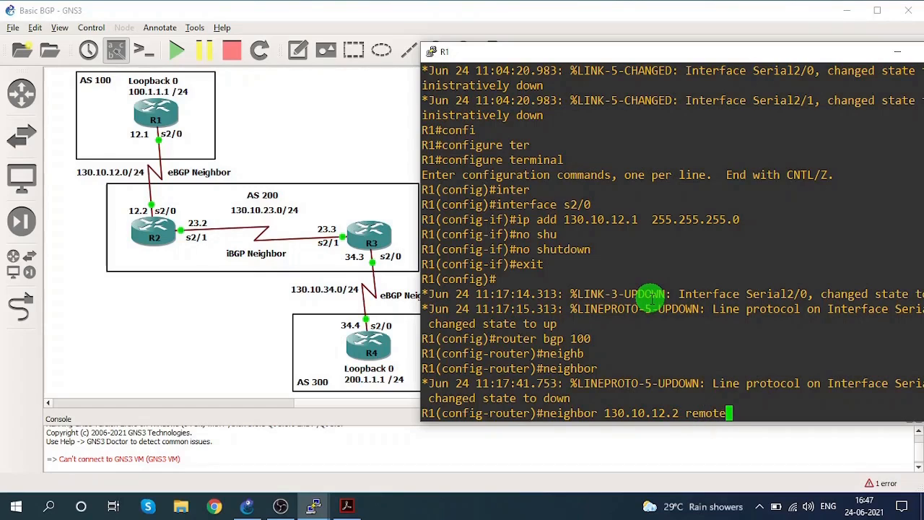
text(-as)
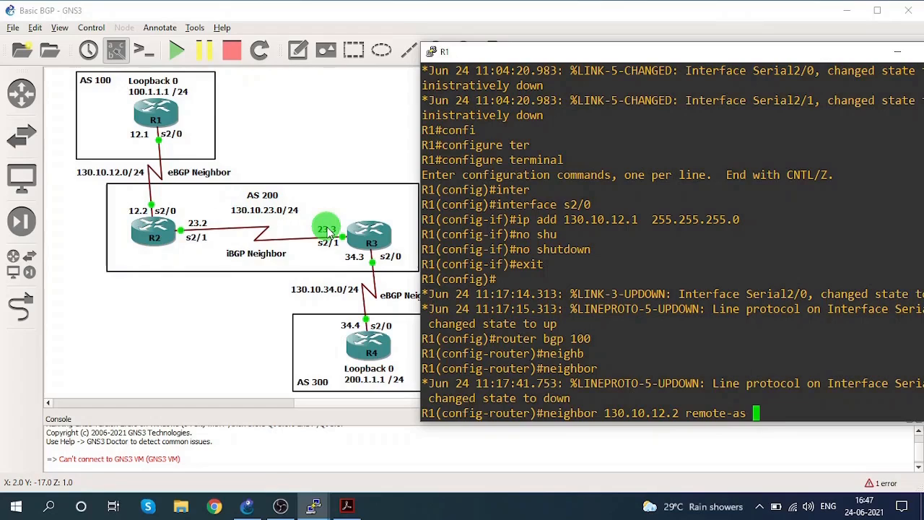
text(200)
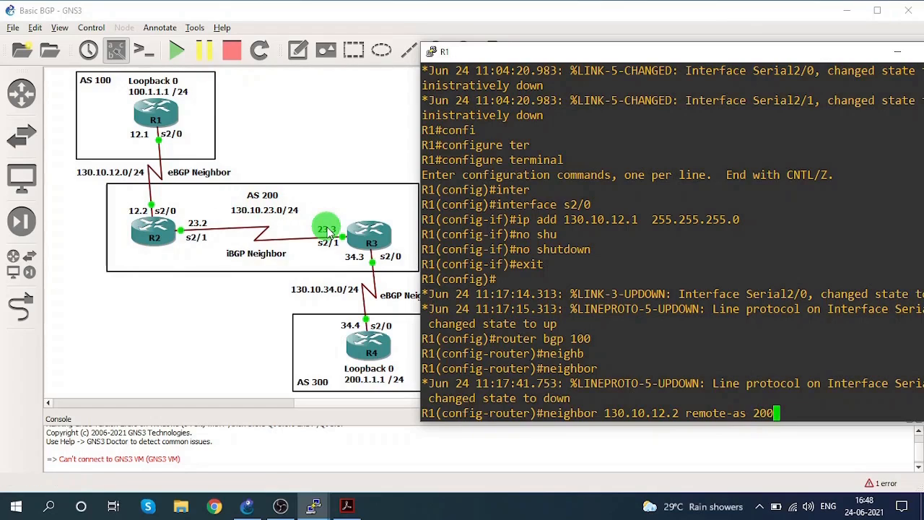
key(Return)
text(end)
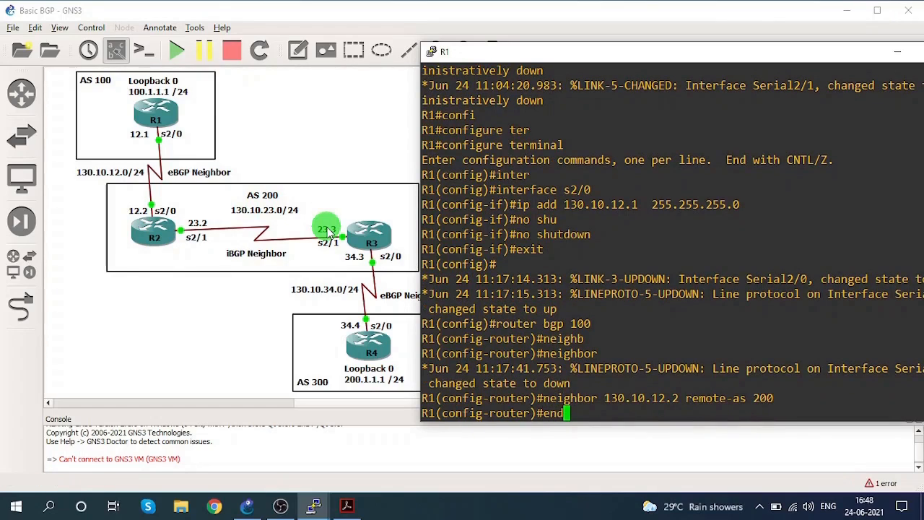
key(Return)
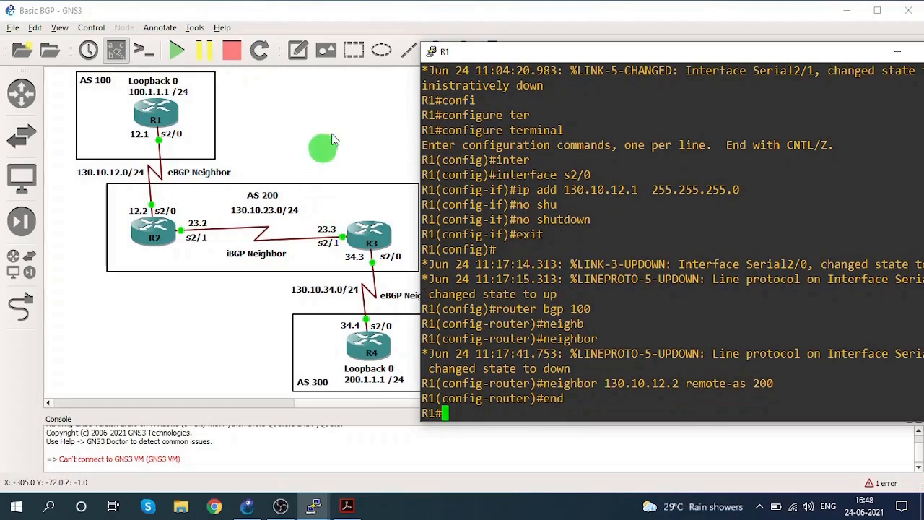
Widen R1's console window and display its BGP neighbor status with show ip bgp summary.
drag(479, 51, 408, 52)
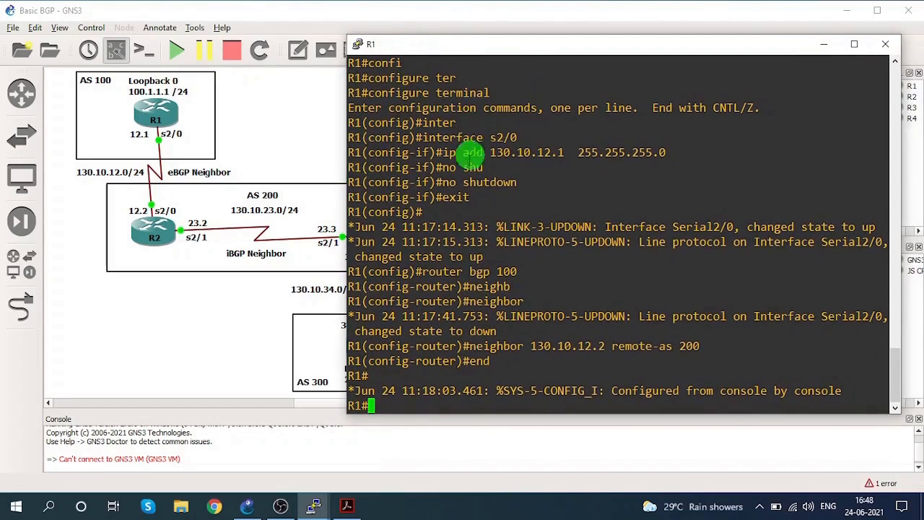
drag(346, 244, 280, 245)
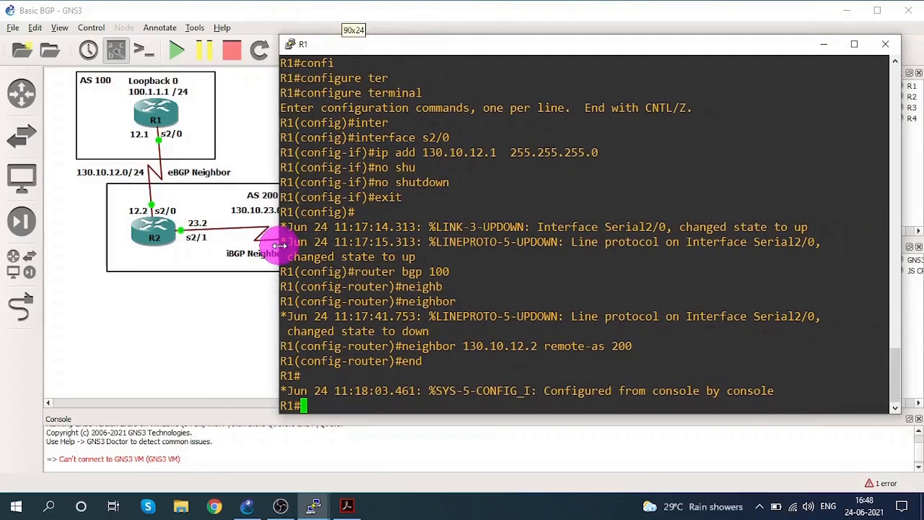
text(sho)
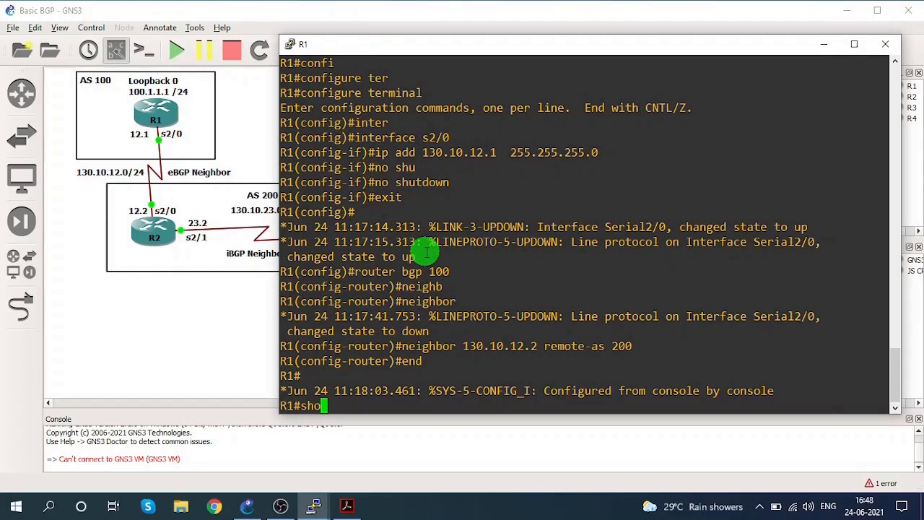
key(Tab)
text(ip bg)
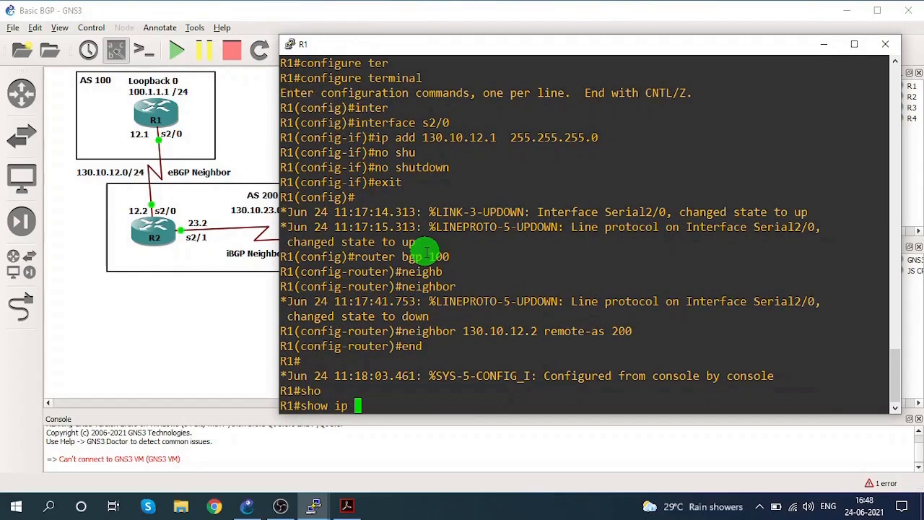
key(Tab)
text(sum)
key(Tab)
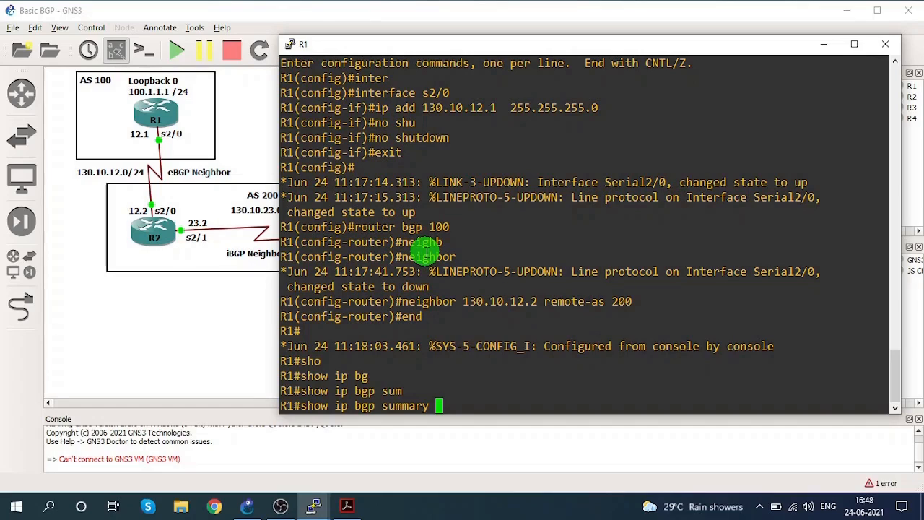
key(Return)
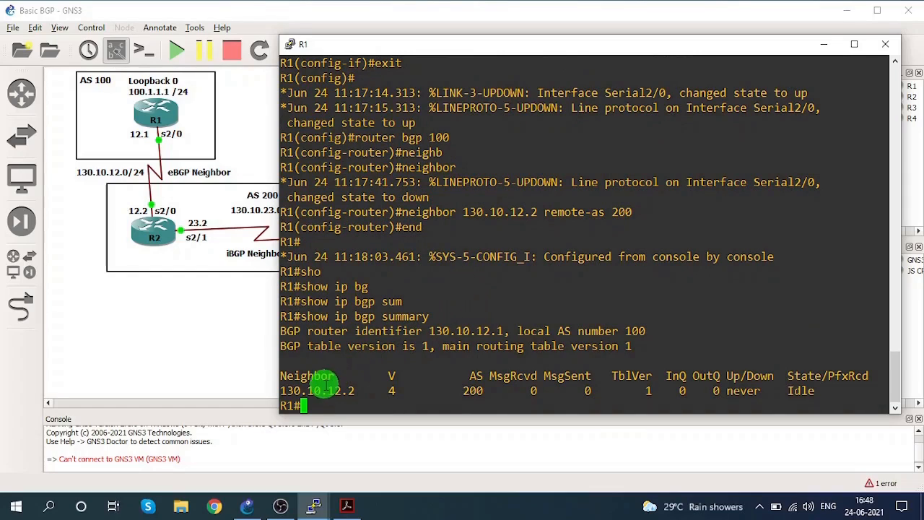
Examine the neighbor address, BGP version, AS number and state in R1's BGP summary.
drag(307, 390, 351, 390)
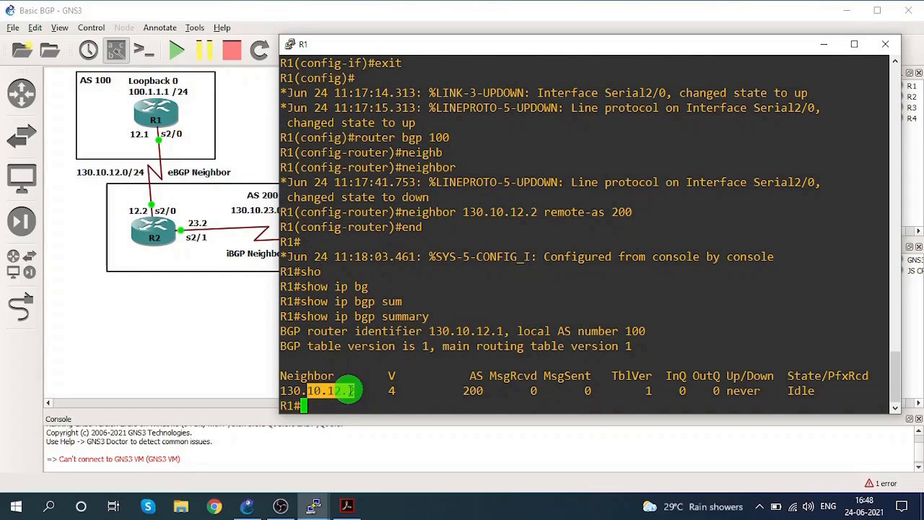
click(394, 391)
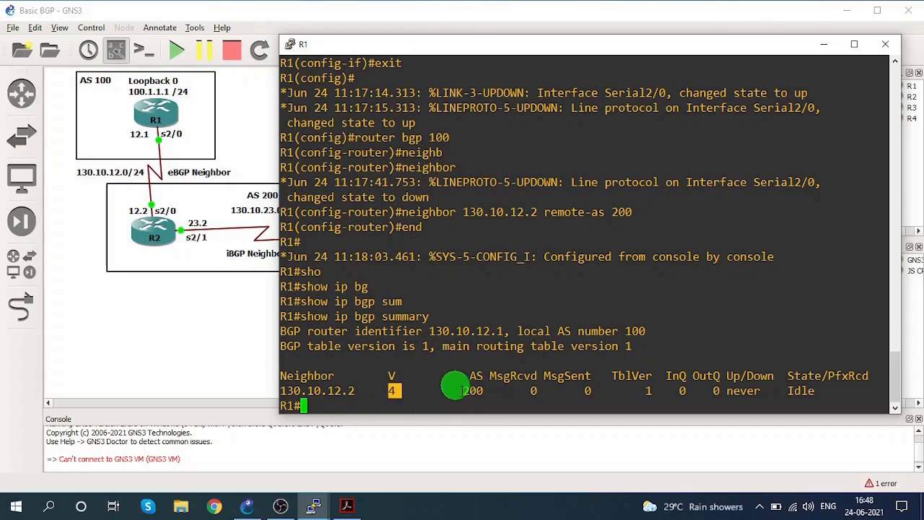
drag(456, 391, 487, 391)
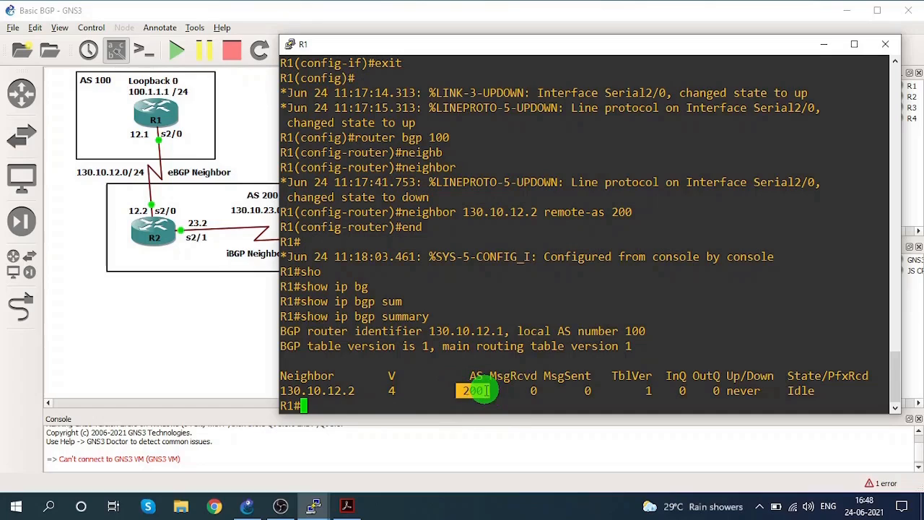
click(792, 391)
drag(793, 390, 807, 390)
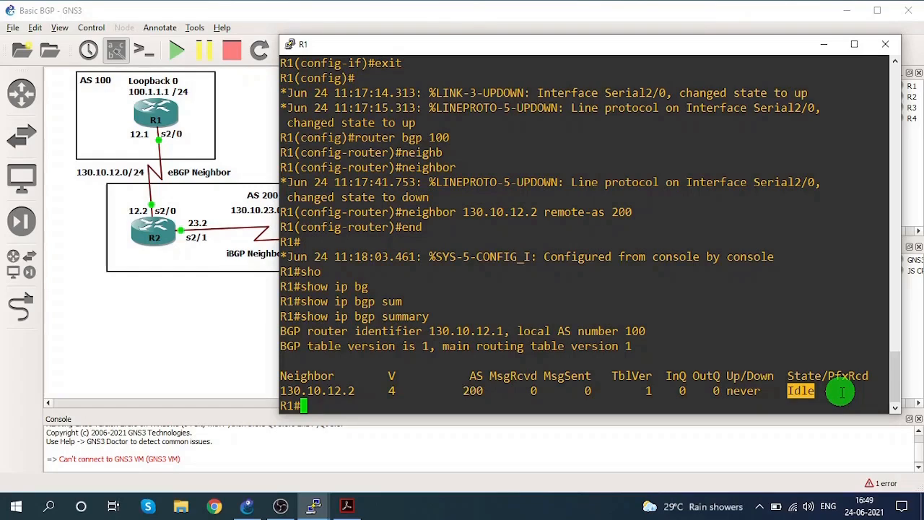
click(799, 391)
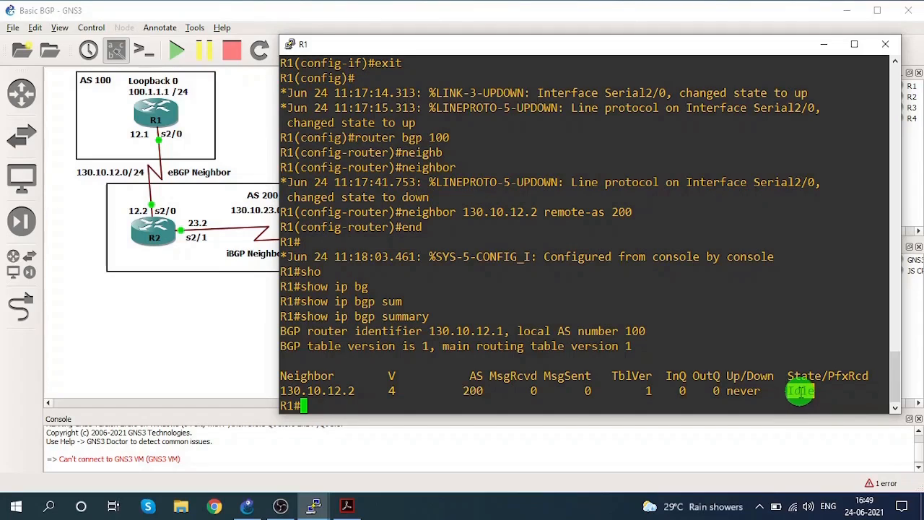
double_click(799, 390)
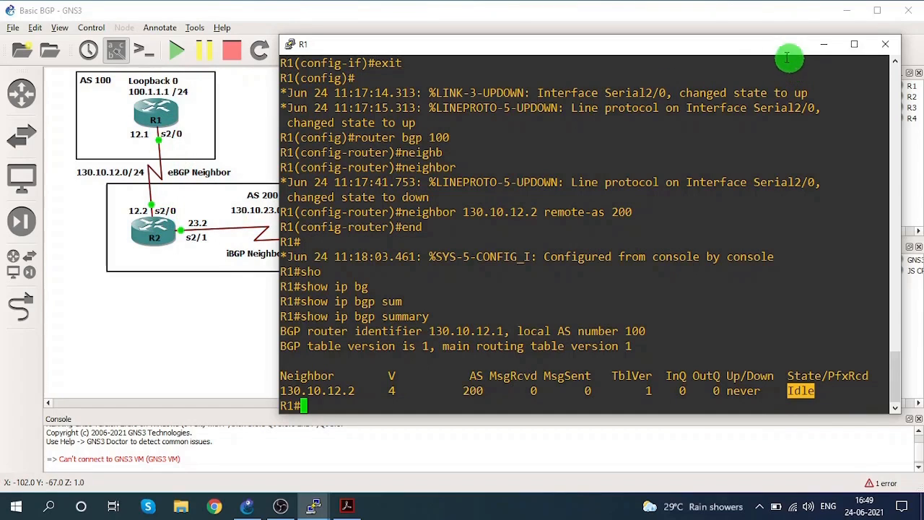
Minimize R1's console, bring up R2's console and place it so the R1–R2 part of the topology stays visible.
click(817, 48)
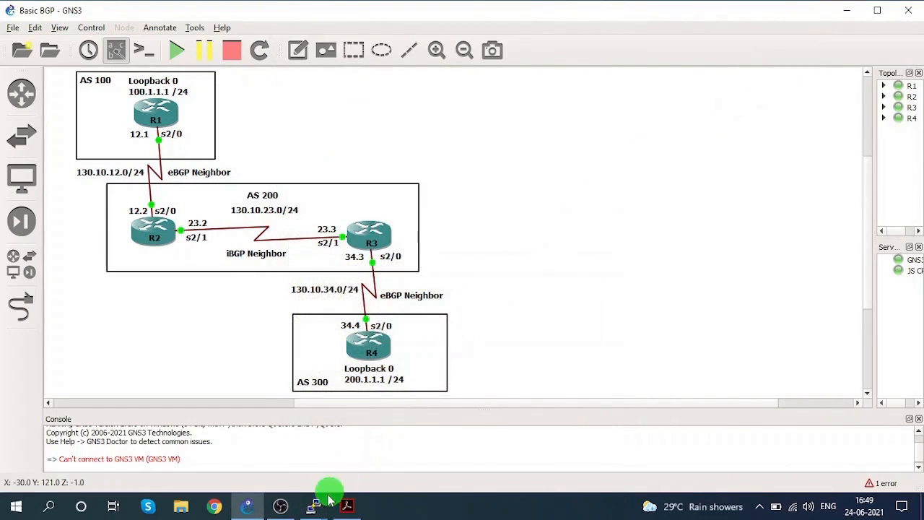
mouse_move(311, 503)
click(253, 468)
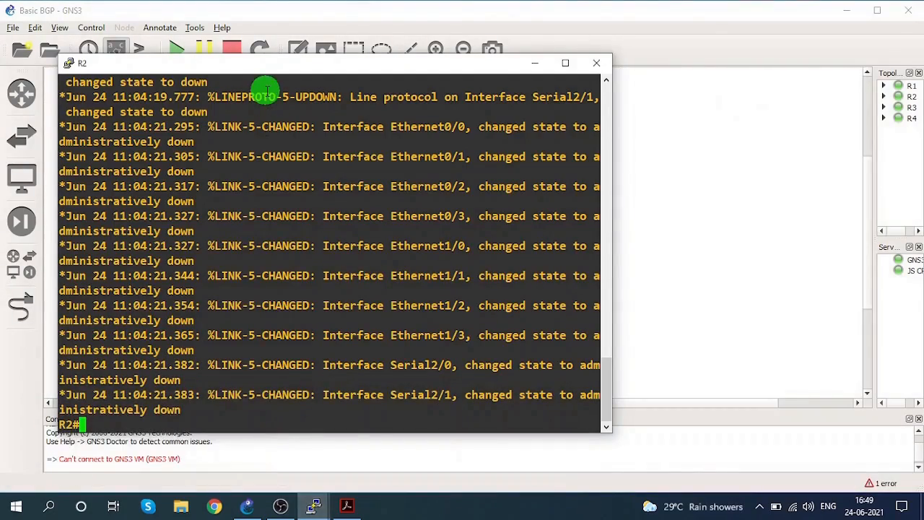
drag(260, 64, 562, 67)
drag(500, 65, 496, 38)
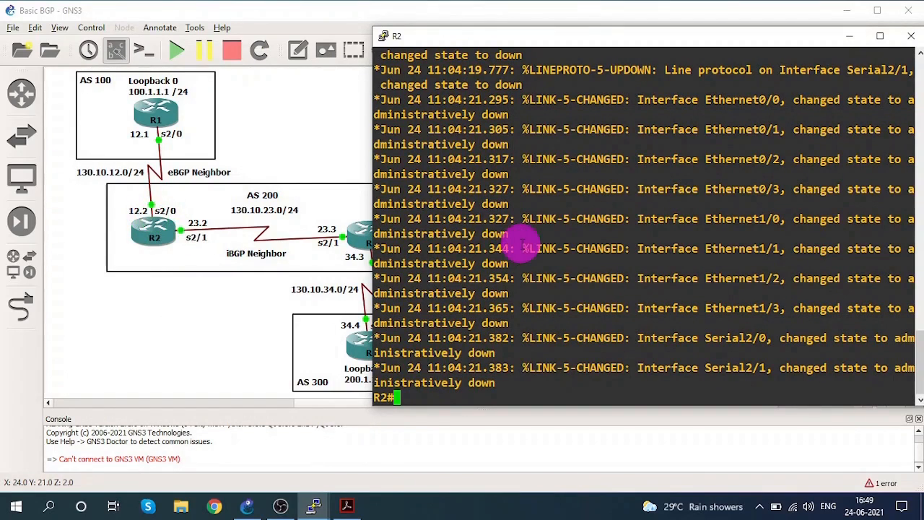
key(Return)
key(Return)
key(Return)
Enter global configuration mode on R2 and open interface s2/0 for configuration.
text(c)
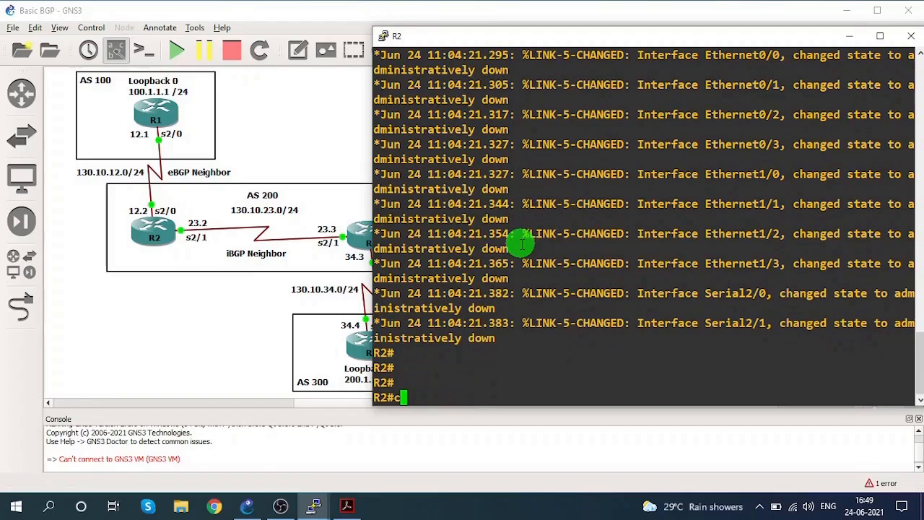
text(onfi)
key(Tab)
text(ter)
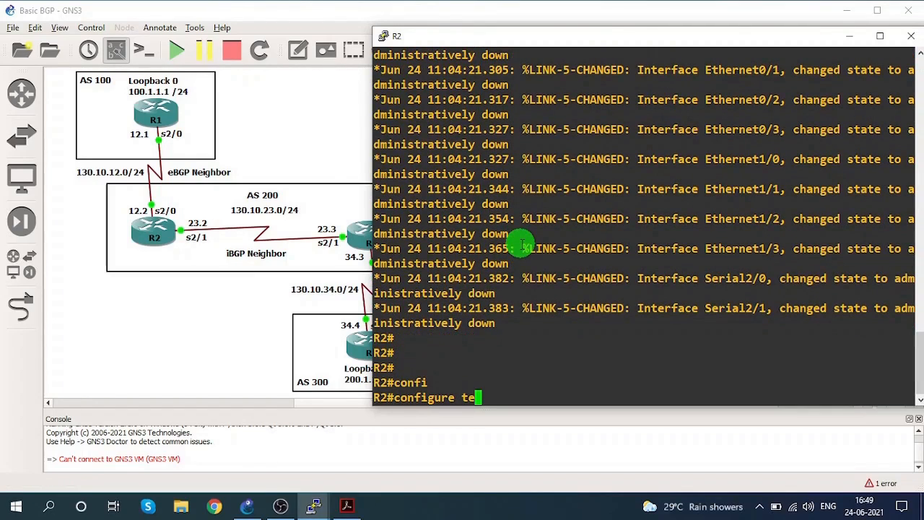
key(Tab)
key(Return)
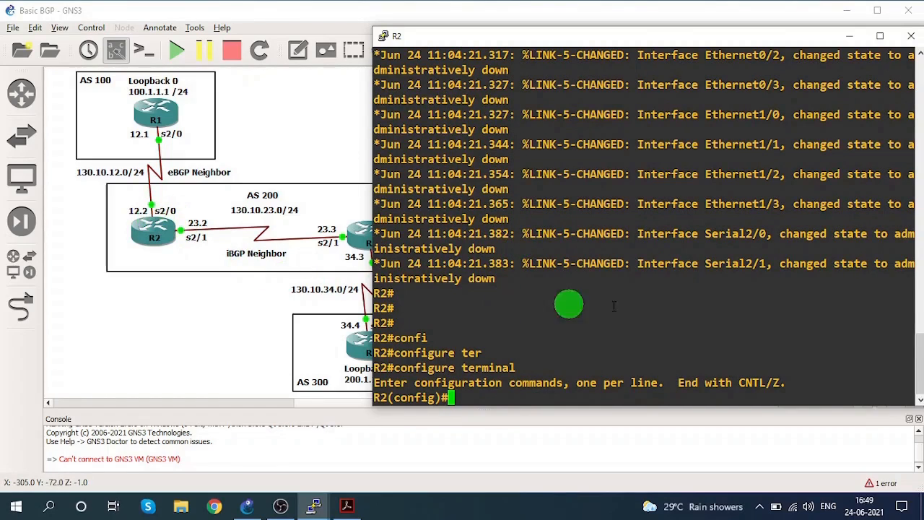
text(inter)
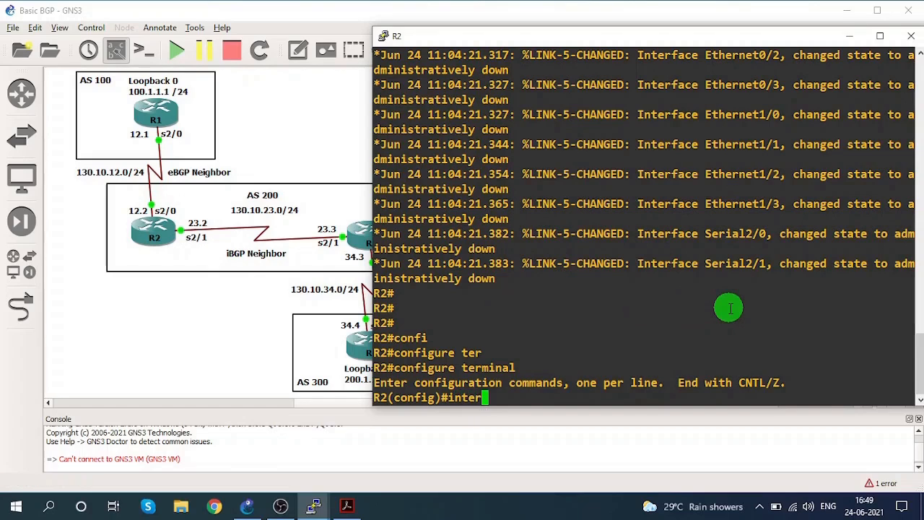
key(Tab)
text(s2/0)
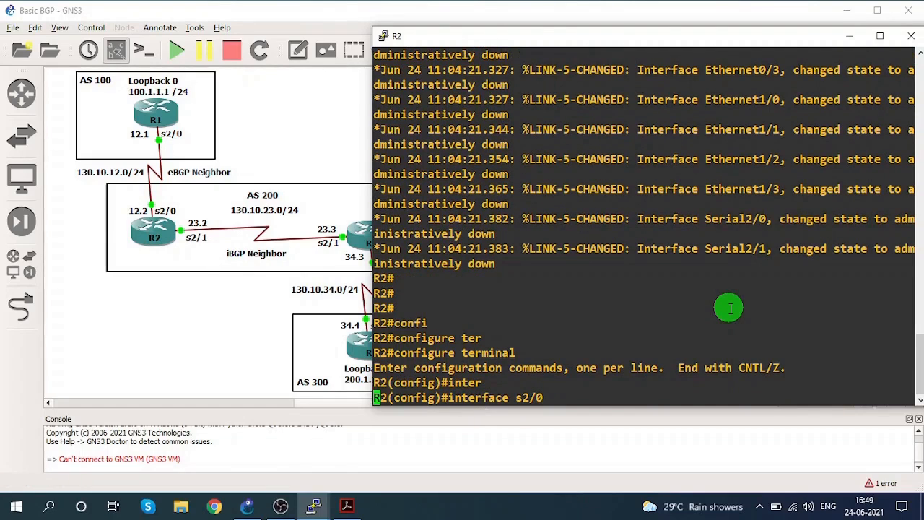
key(Return)
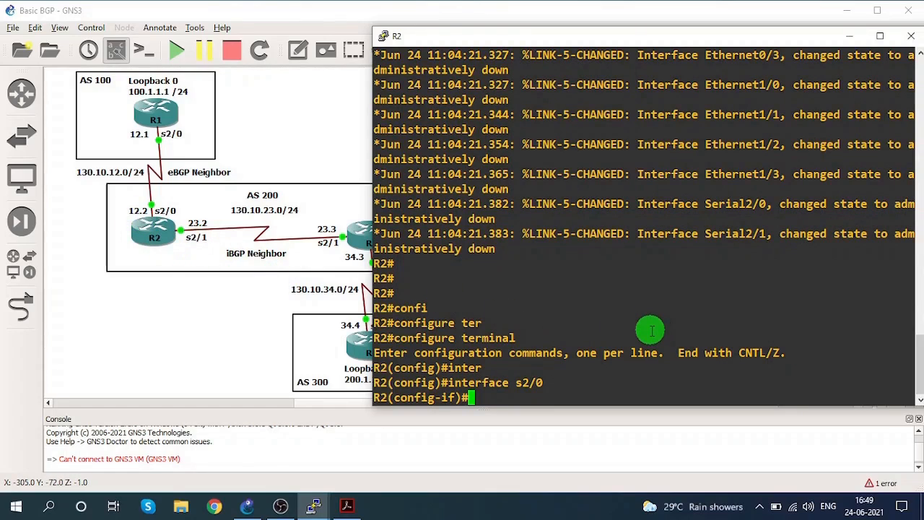
Assign IP address 130.10.12.2 with mask 255.255.255.0 to interface s2/0 on R2.
text(ip addre)
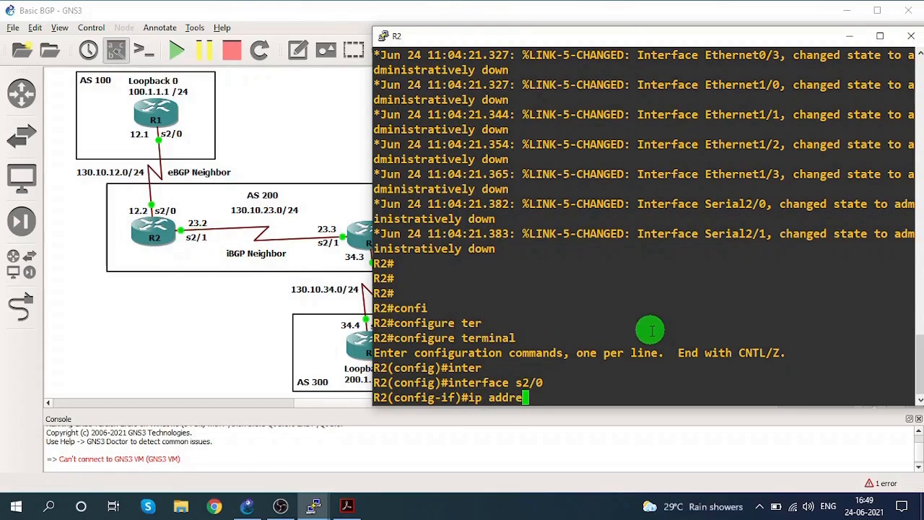
text(ss 130.1)
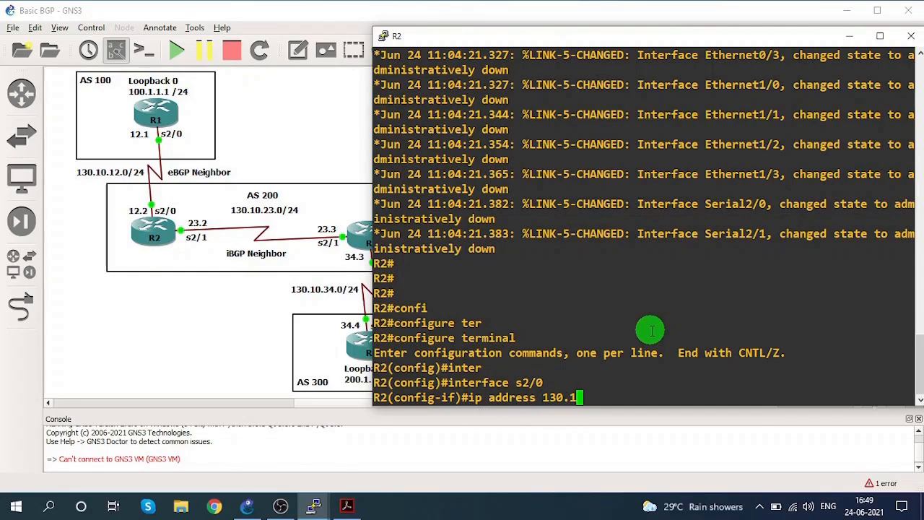
text(0.12.2  2)
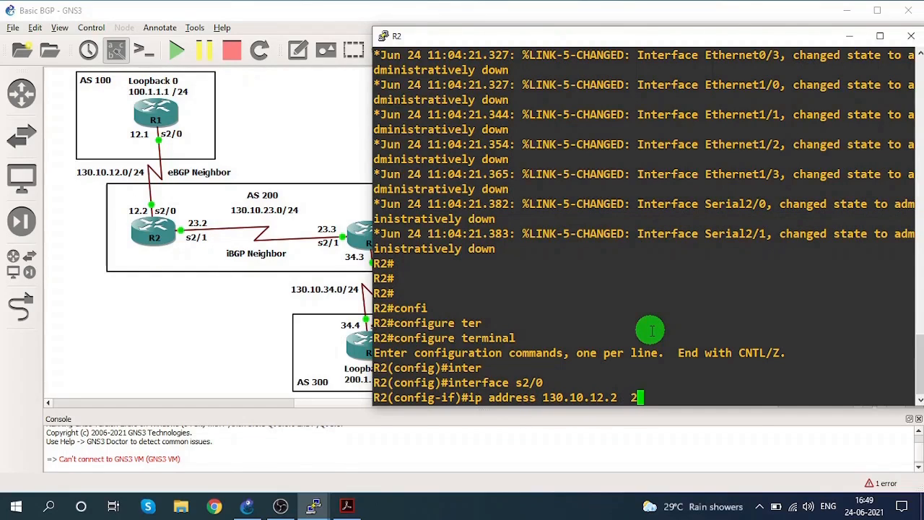
text(55.255)
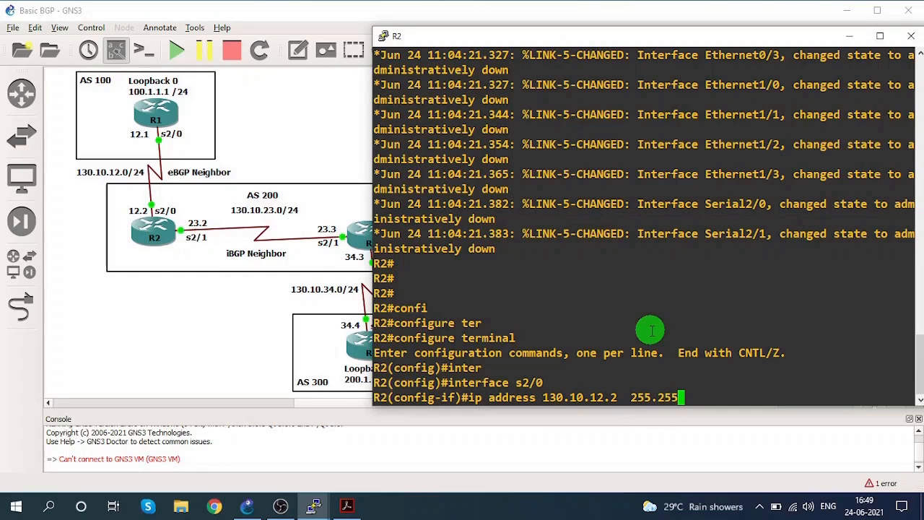
text(.255.0)
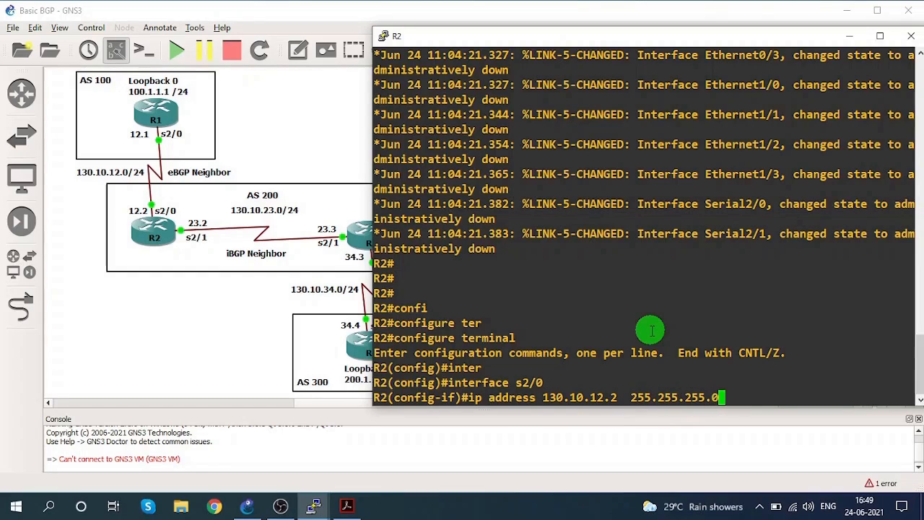
key(Return)
Enable R2's s2/0 interface with no shutdown and exit interface configuration.
text(no shu)
key(Tab)
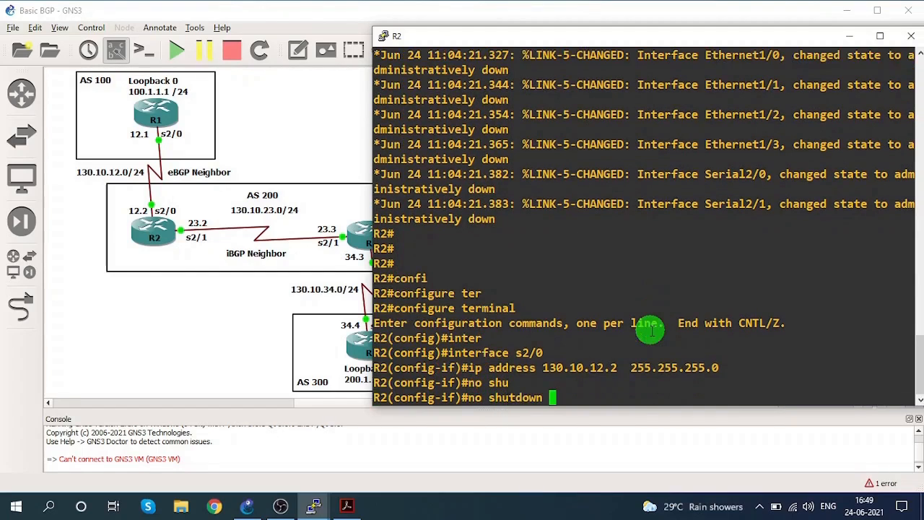
key(Return)
text(exit)
key(Tab)
key(Return)
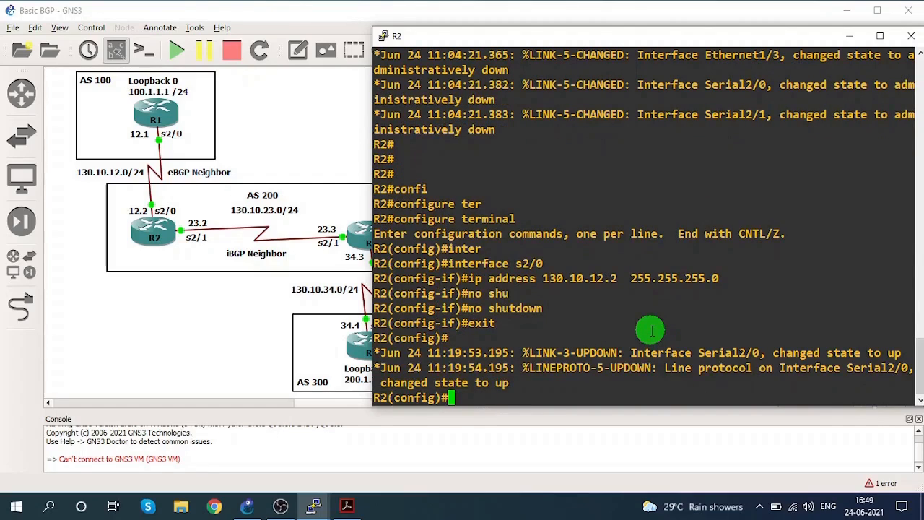
Start the BGP routing process on R2 with AS number 200.
text(router )
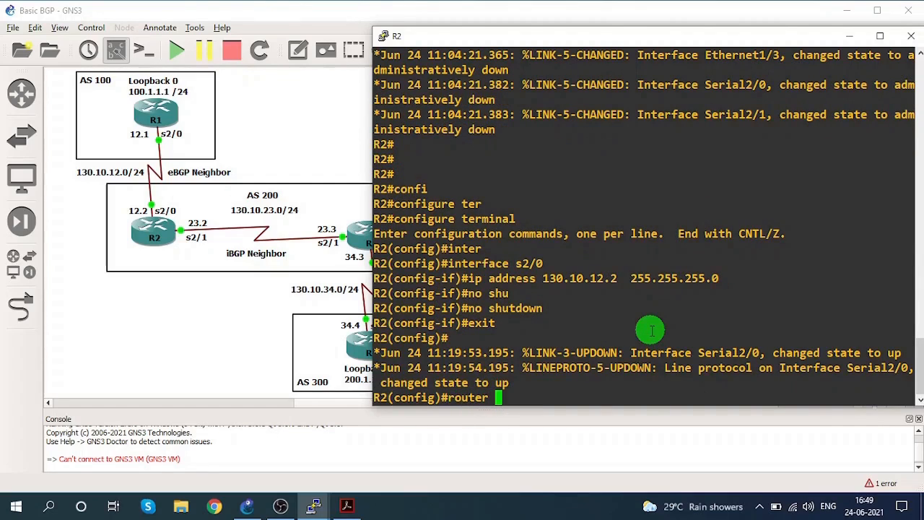
text(bgp)
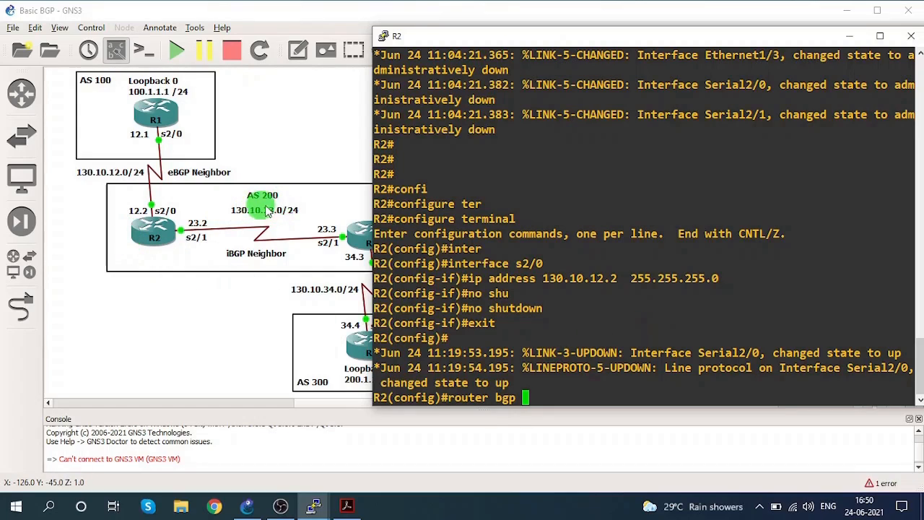
text(200)
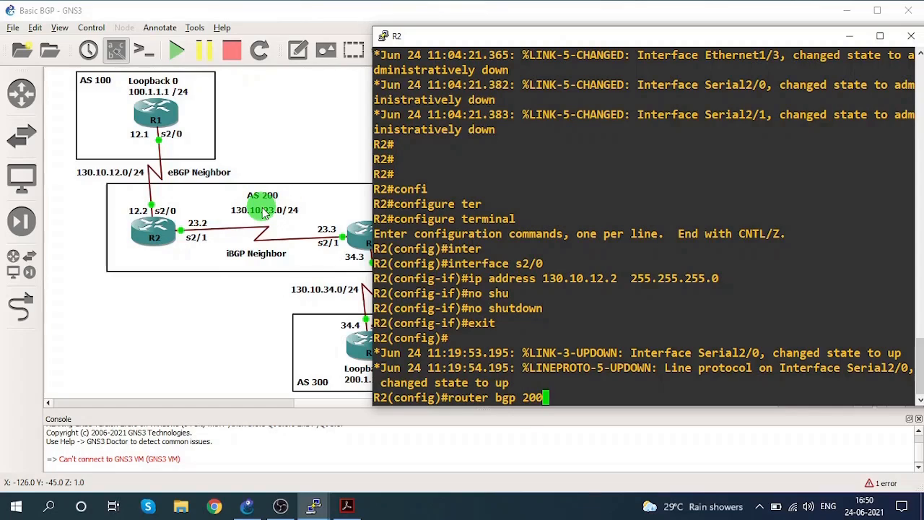
key(Return)
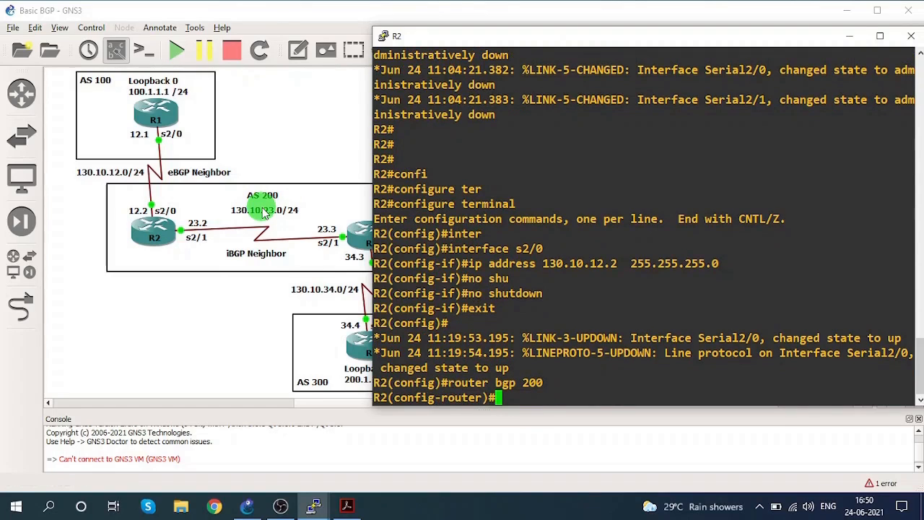
Define 130.10.12.1 as R2's BGP neighbor with remote-as 100 and end the configuration session.
text(network)
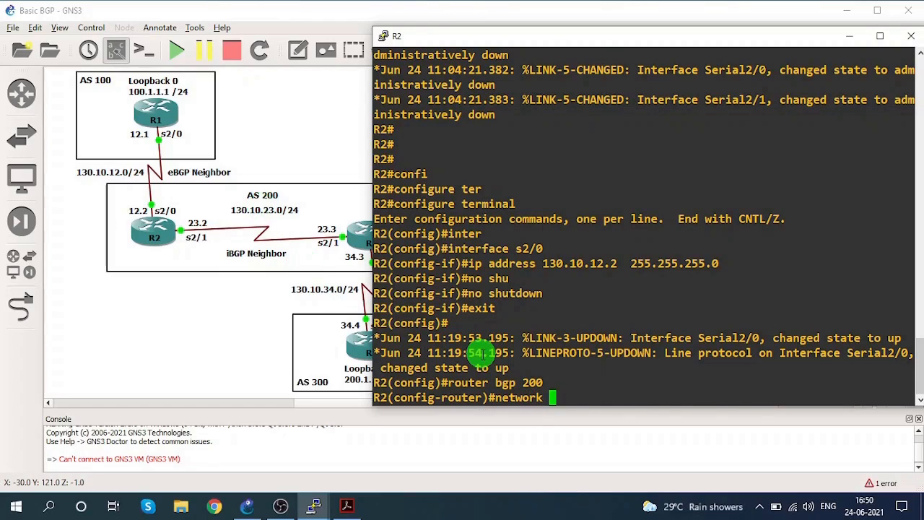
key(BackSpace)
key(BackSpace)
key(BackSpace)
key(BackSpace)
key(BackSpace)
key(BackSpace)
text(igh)
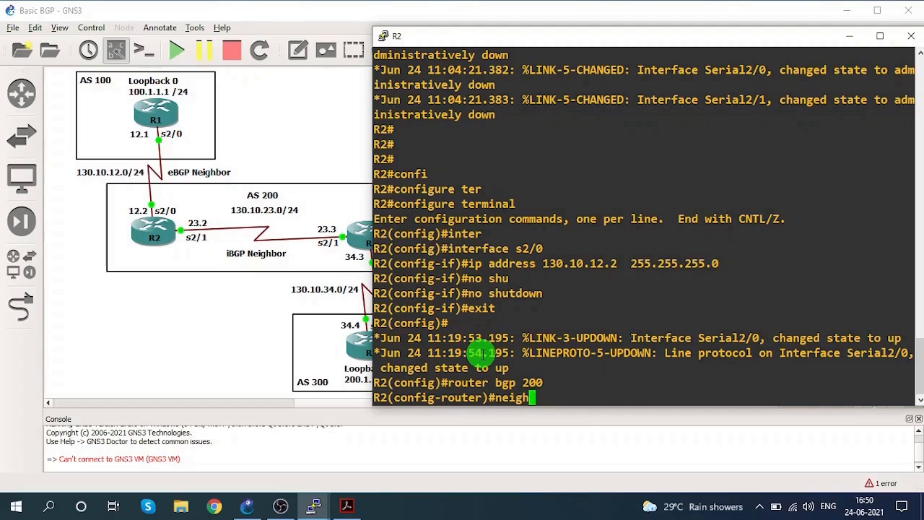
key(Tab)
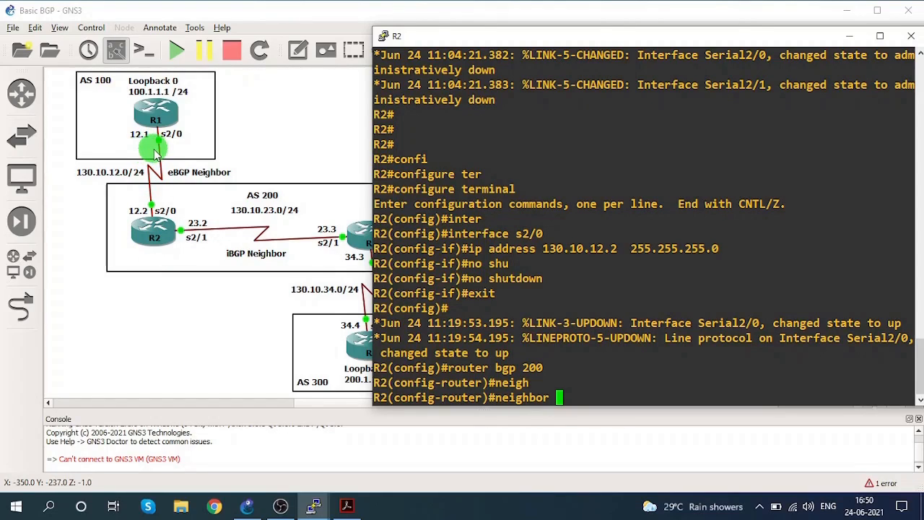
text(130.1)
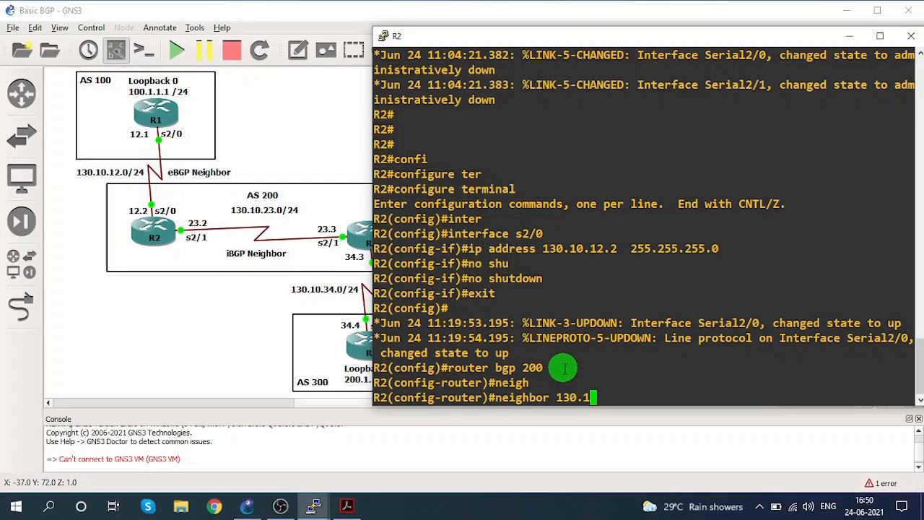
text(0.12.1 )
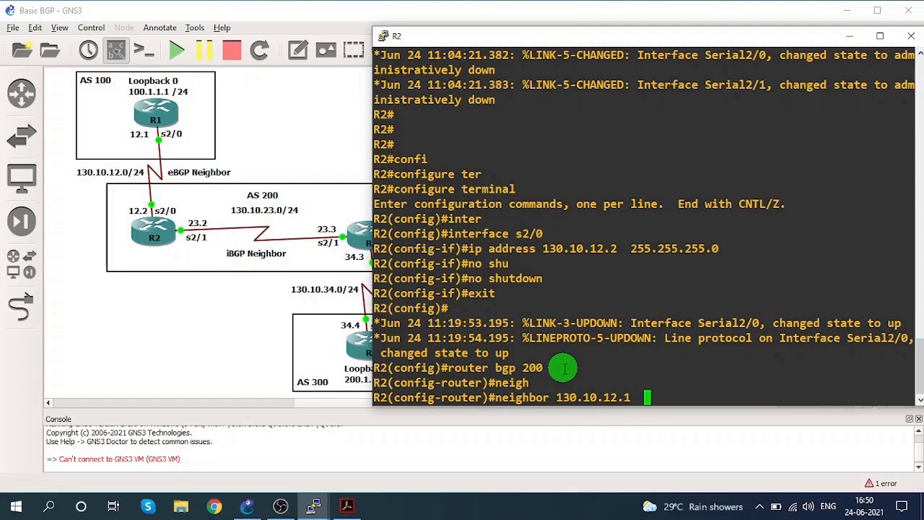
text( remote)
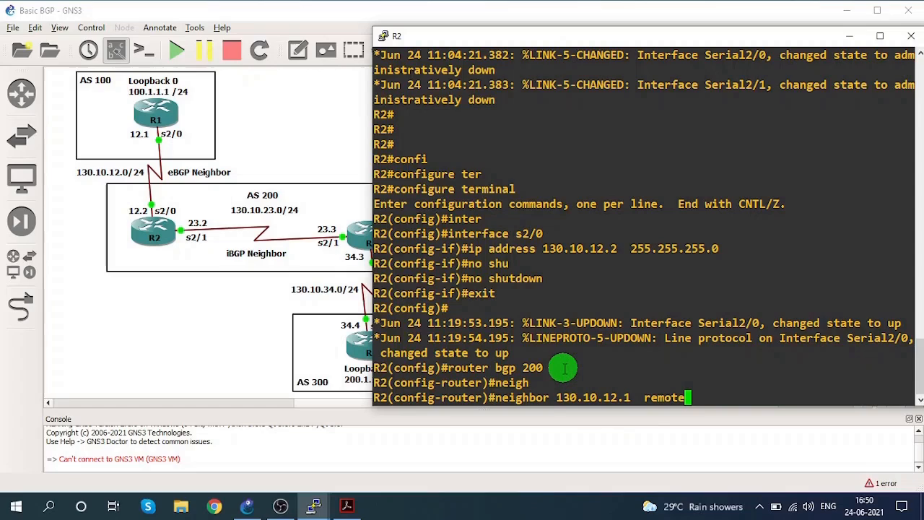
text(-as)
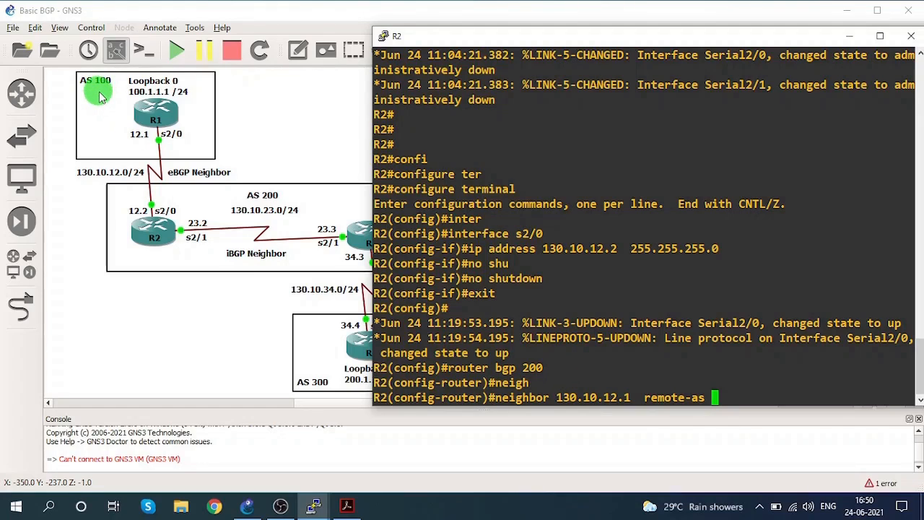
text(100)
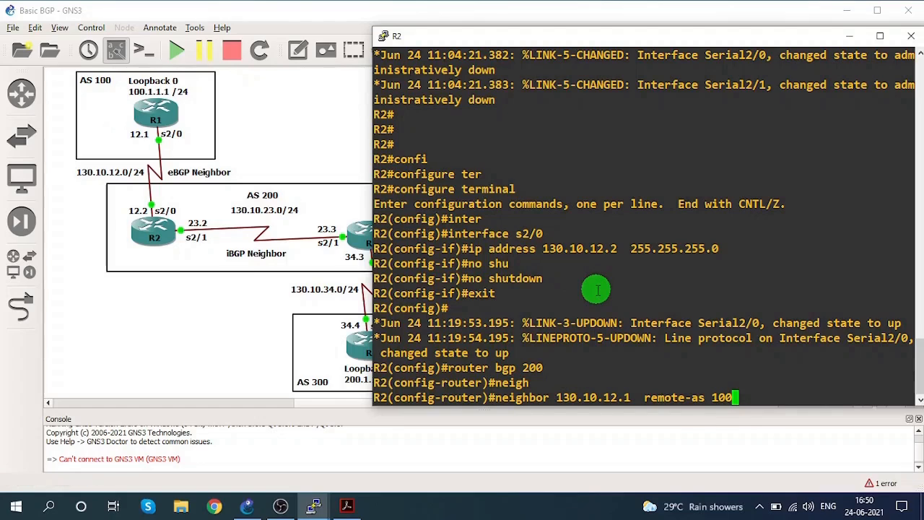
key(Return)
text(end)
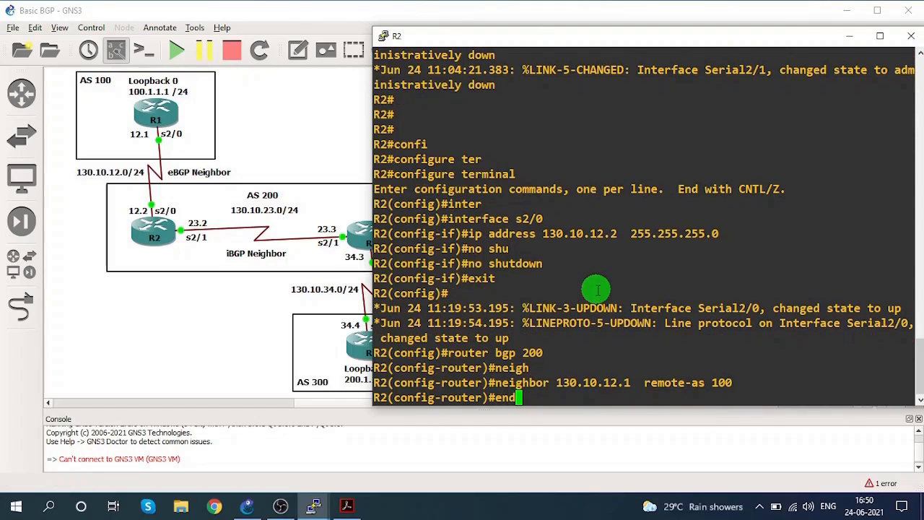
key(Return)
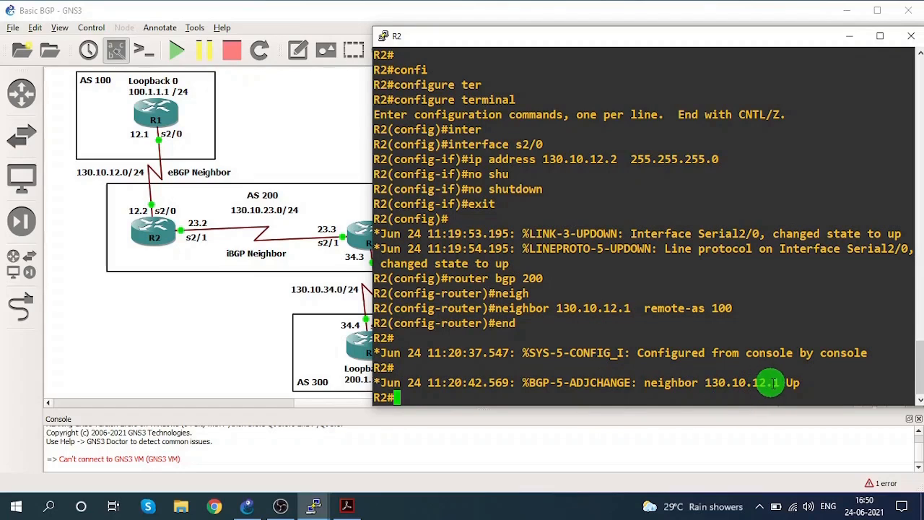
Switch to R1's console, check the BGP adjacency message and rerun show ip bgp summary.
click(313, 505)
click(157, 445)
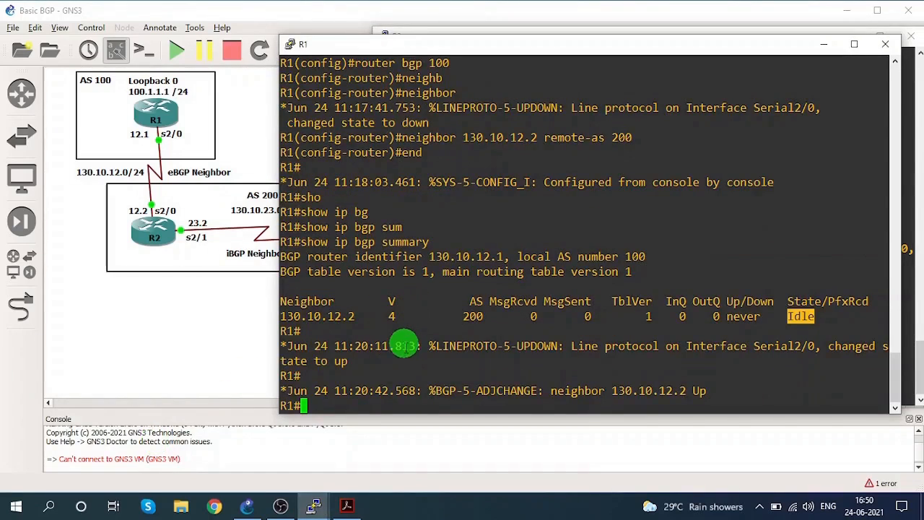
drag(451, 390, 703, 390)
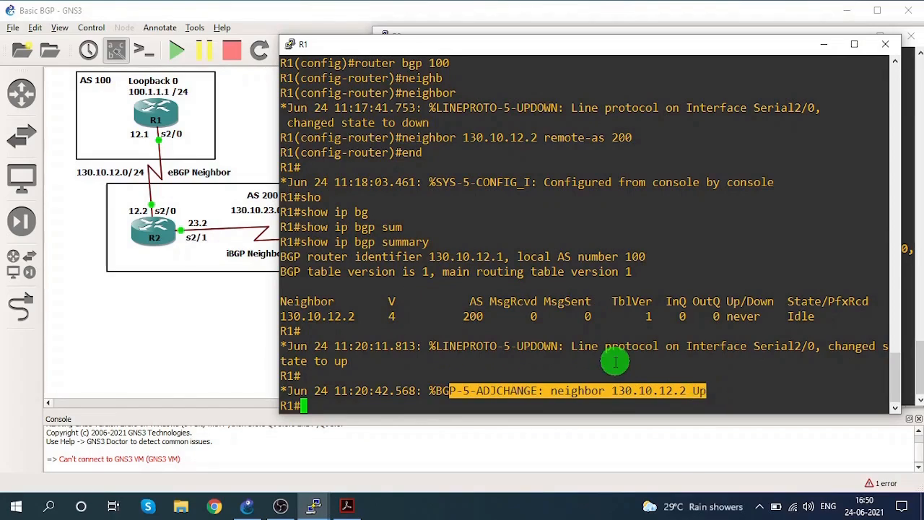
click(800, 315)
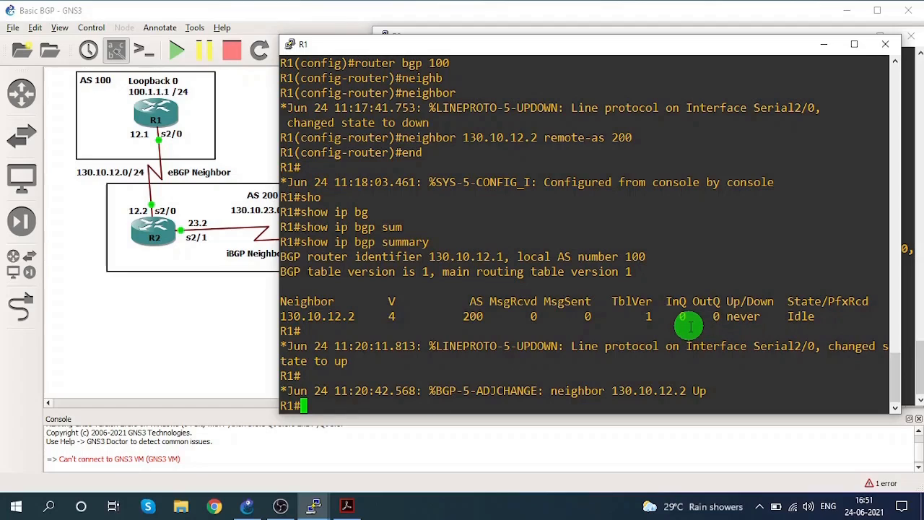
key(Up)
key(Return)
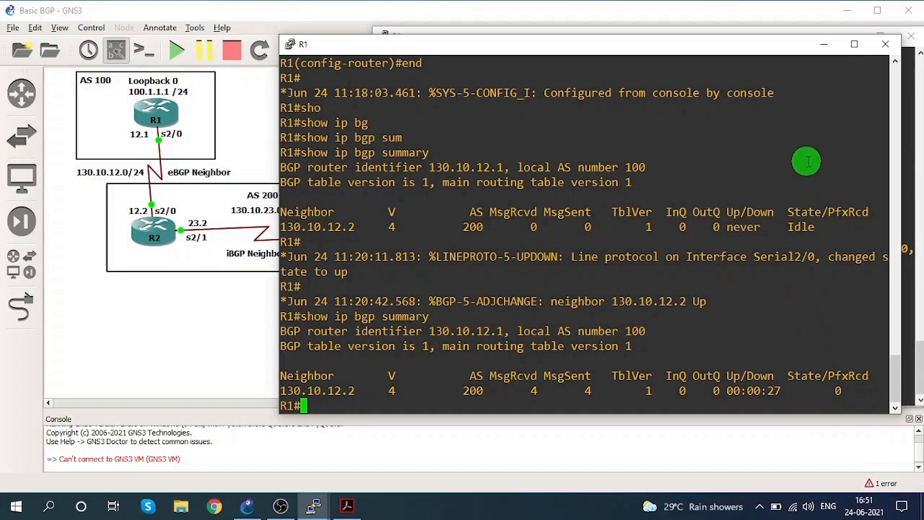
Return to R2's console and display its BGP neighbors with show ip bgp summary.
click(821, 47)
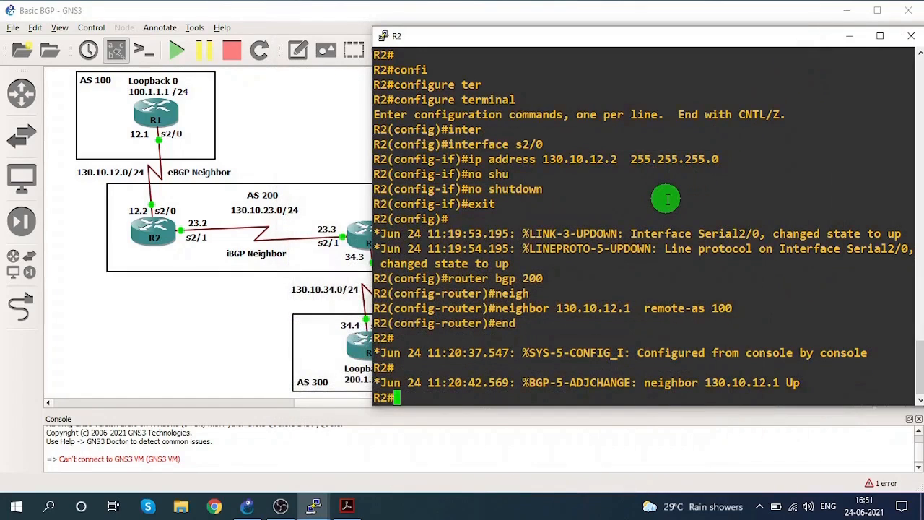
text(sho)
key(Tab)
text(ip bg)
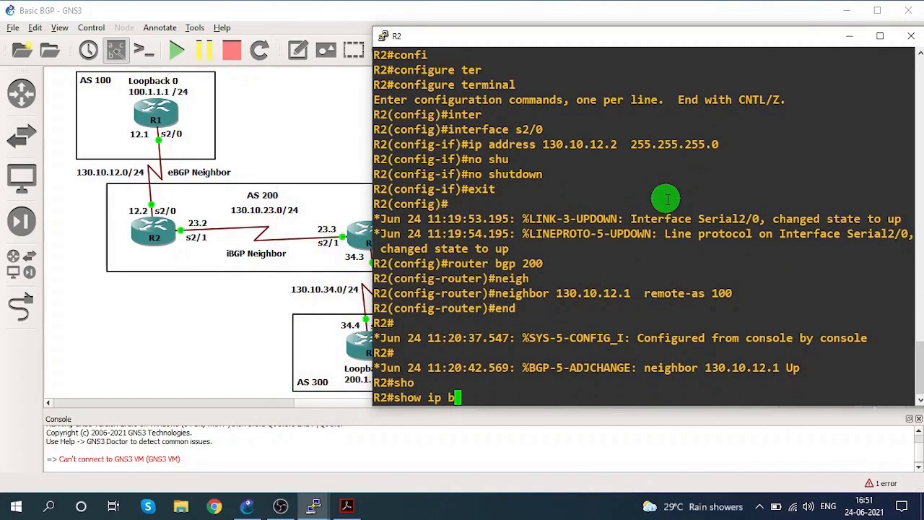
key(Tab)
text(sum)
key(Tab)
key(Return)
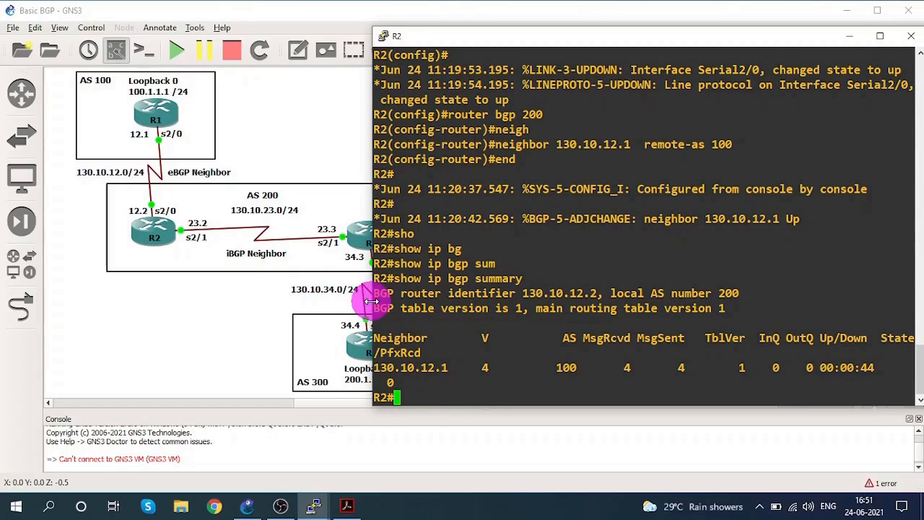
Widen R2's console, rerun show ip bgp summary to examine the R1 neighbor row, and minimize the console.
drag(370, 300, 307, 299)
key(Up)
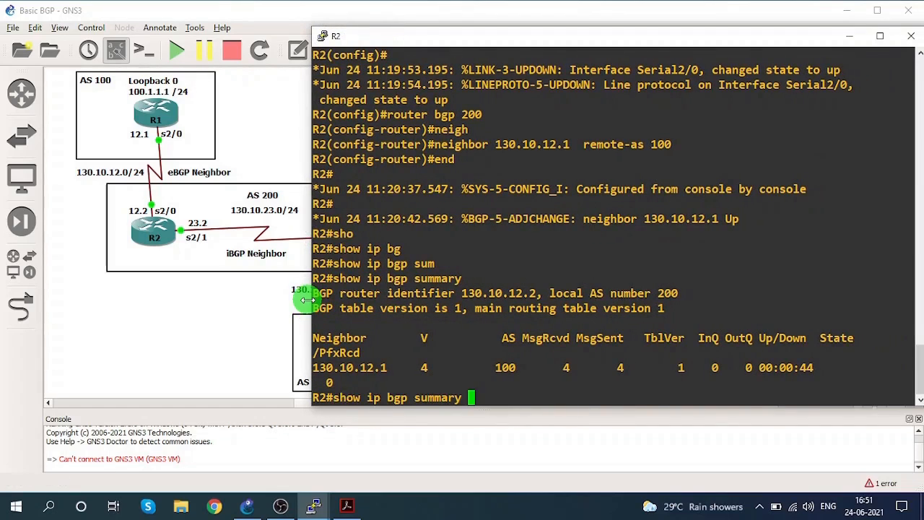
key(Return)
drag(366, 383, 376, 384)
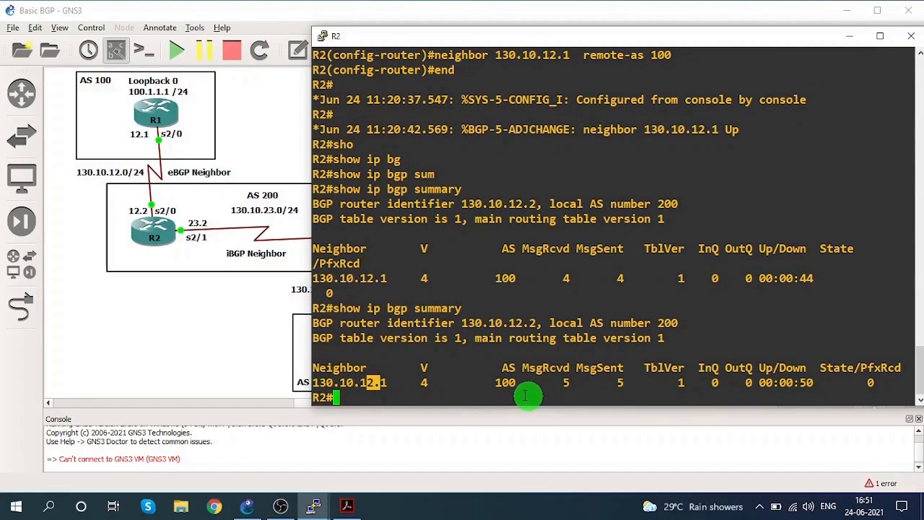
drag(496, 382, 622, 382)
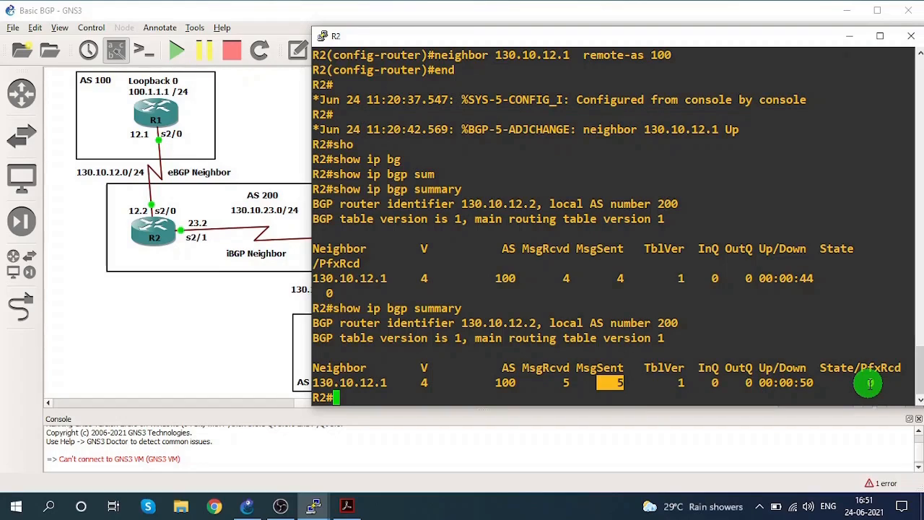
click(849, 37)
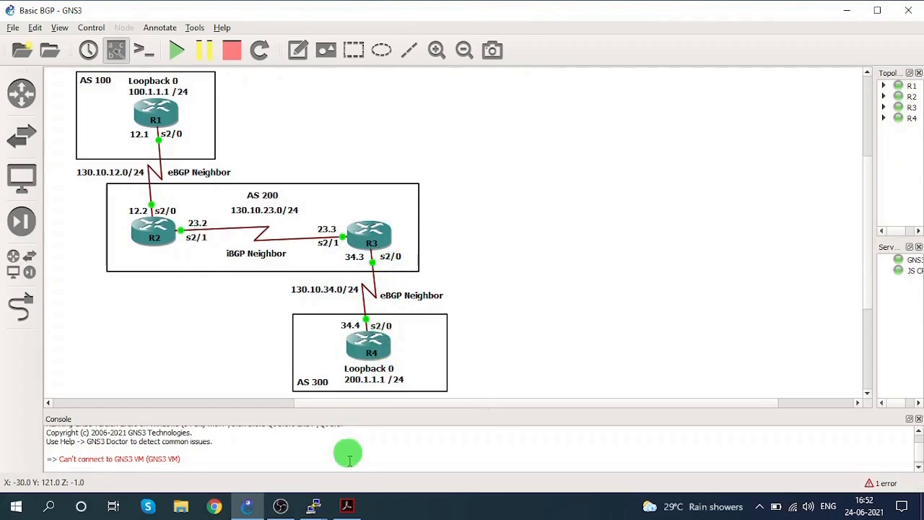
Switch to Adobe Acrobat and review Step 2, the eBGP neighbor configuration between R3 and R4, in BGP Configuration Steps.pdf.
click(346, 505)
scroll(302, 366, down, 5)
scroll(301, 366, down, 5)
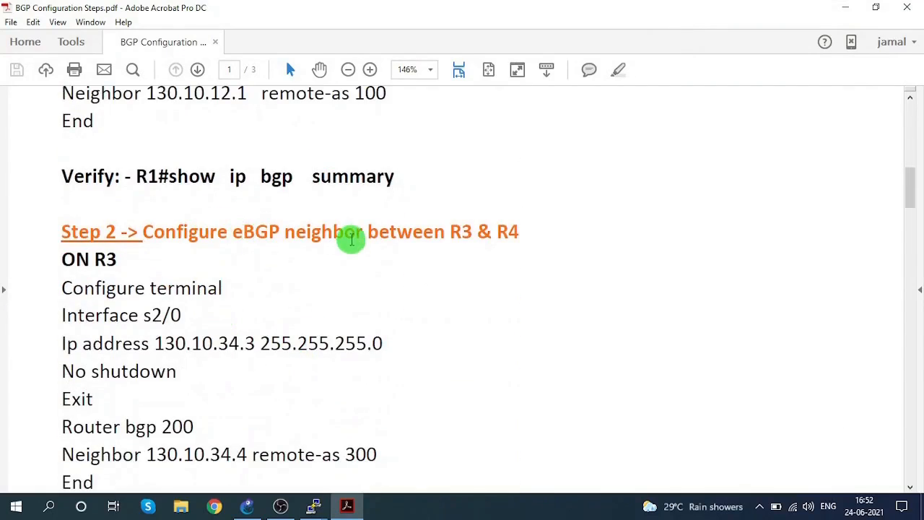
scroll(350, 238, down, 1)
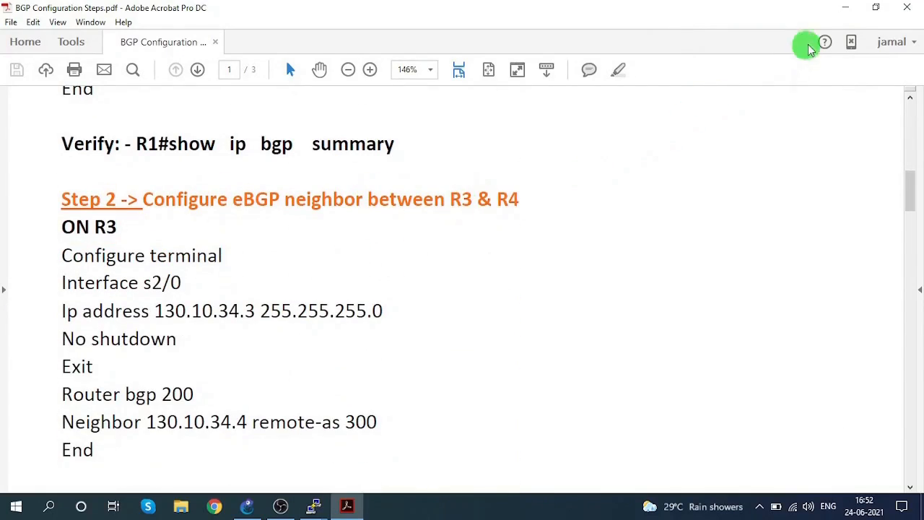
click(845, 7)
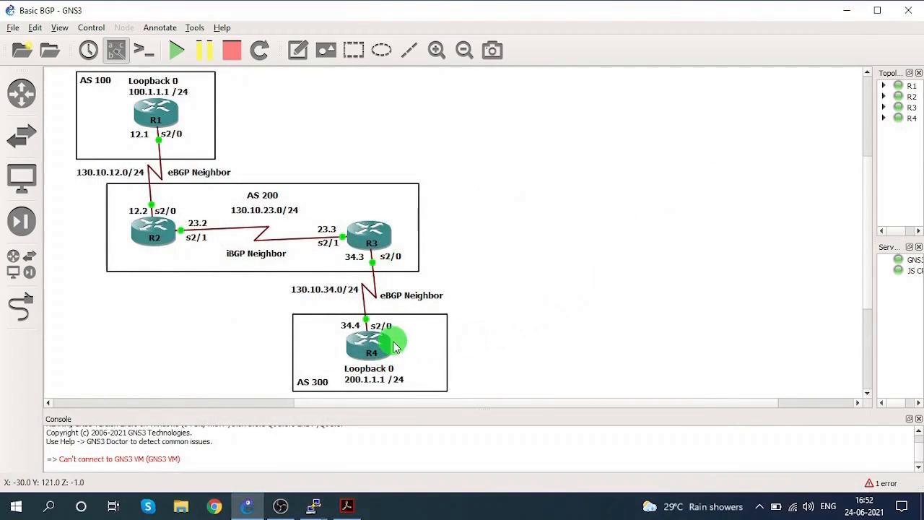
Bring up R3's console and place it clear of the routers in the topology diagram.
mouse_move(315, 505)
click(382, 468)
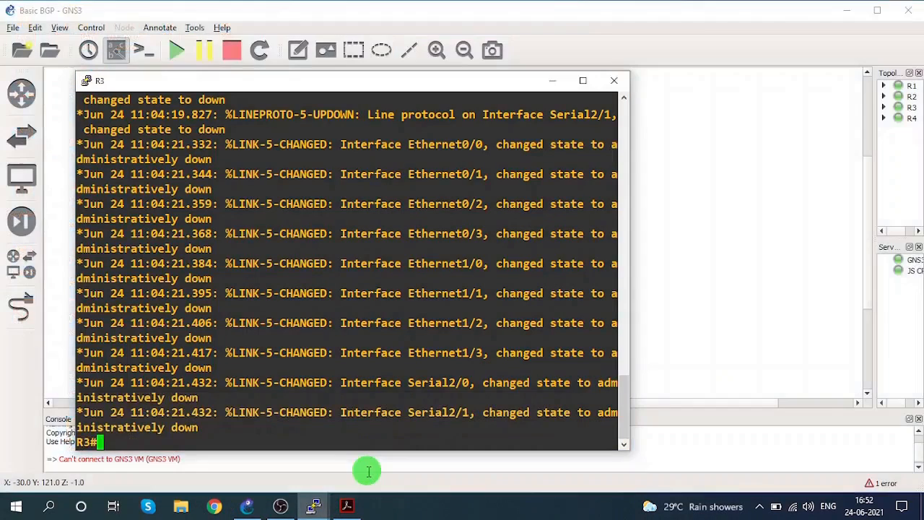
drag(345, 92, 688, 67)
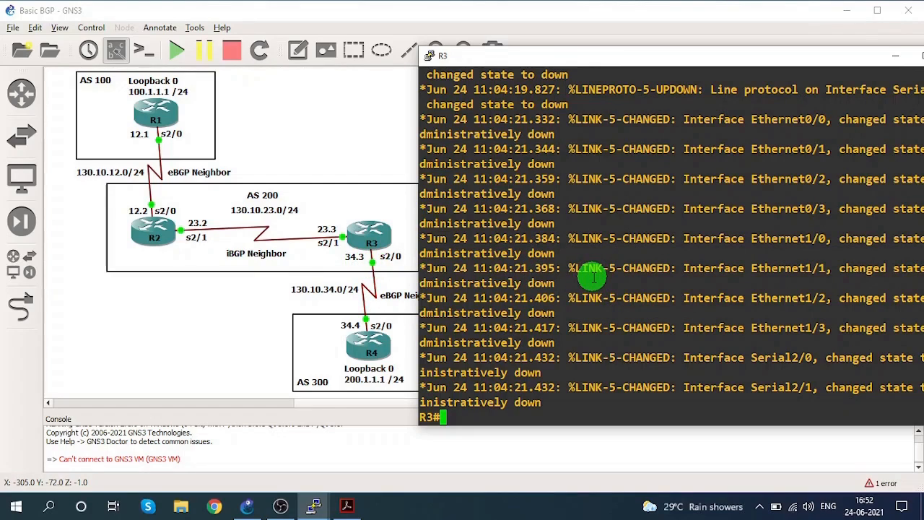
Enter global configuration mode on R3 and open interface s2/0 for configuration.
text(nf t)
key(Return)
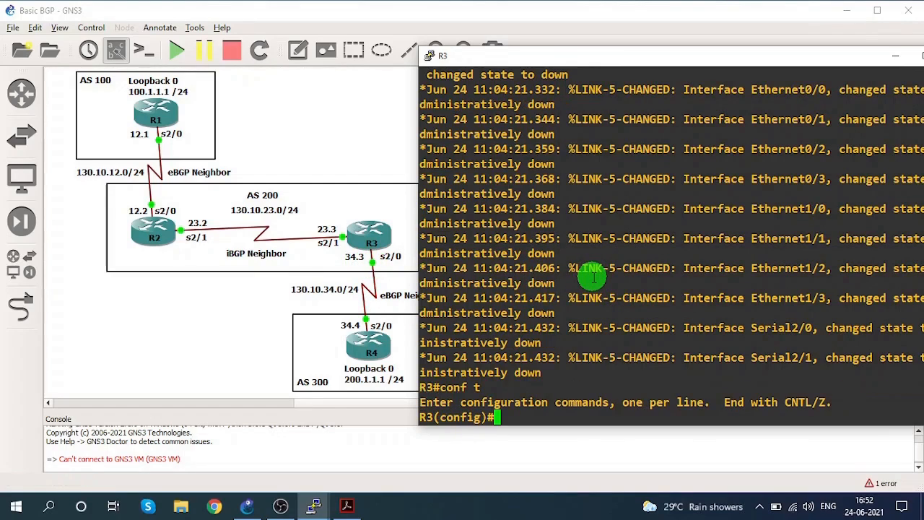
text(inter)
key(Tab)
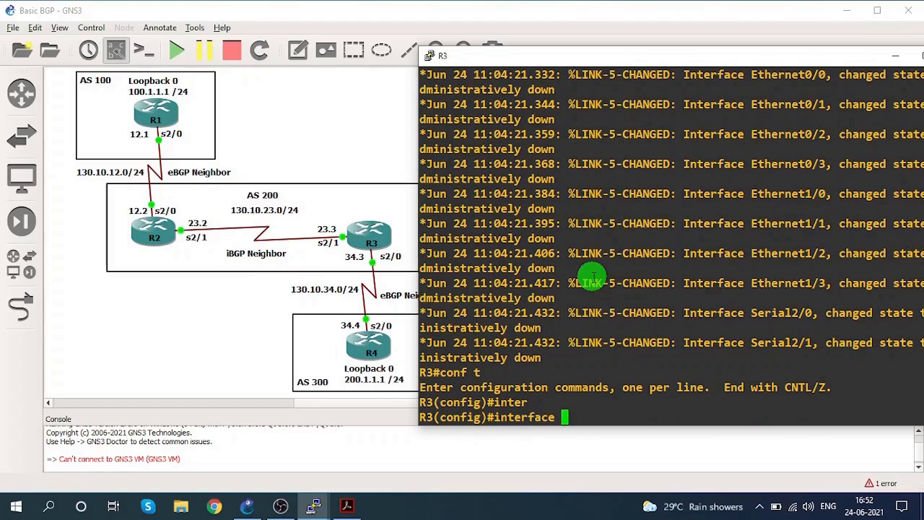
text(s2/0)
key(Return)
Assign IP address 130.10.34.3 with mask 255.255.255.0 to interface s2/0 on R3.
text(ip)
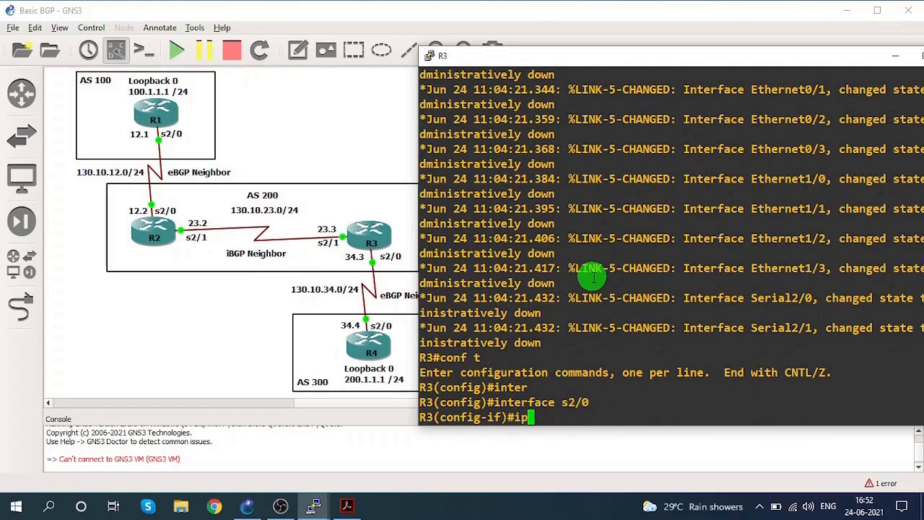
text( add)
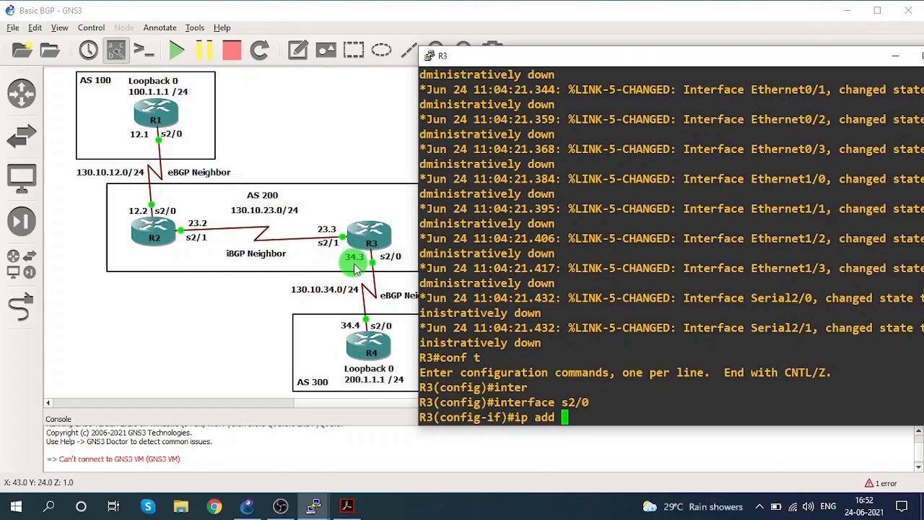
text(130)
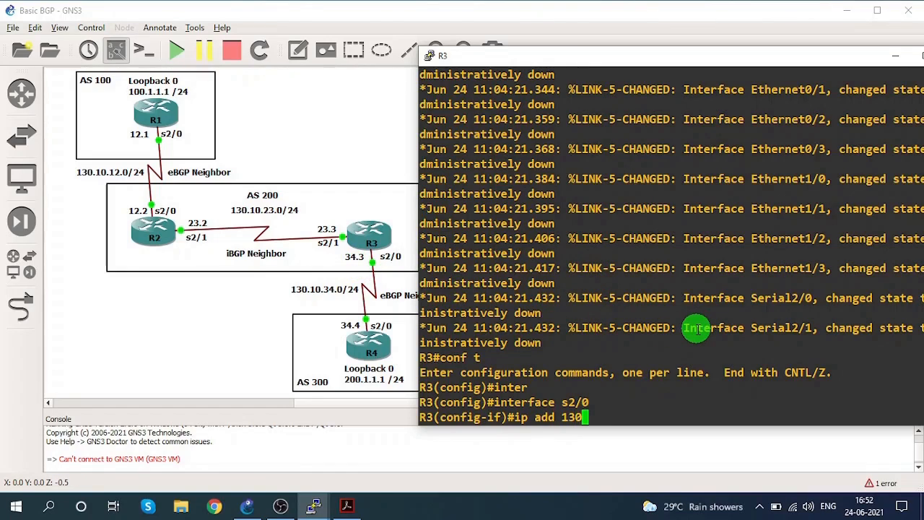
text(.10.34.)
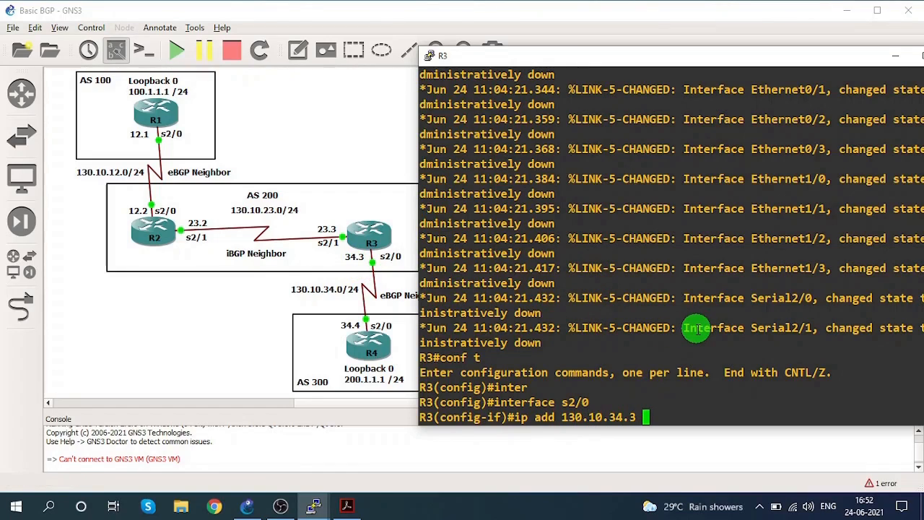
text(3 255.25)
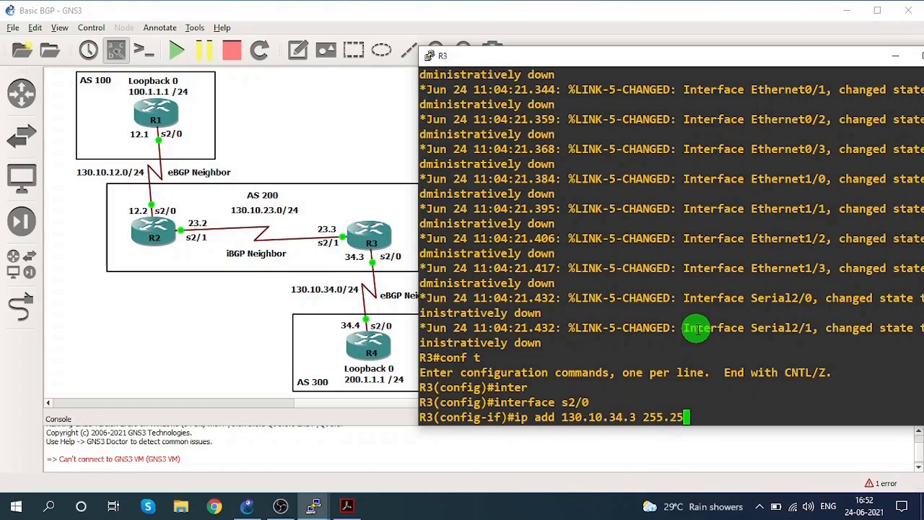
text(5.255.0)
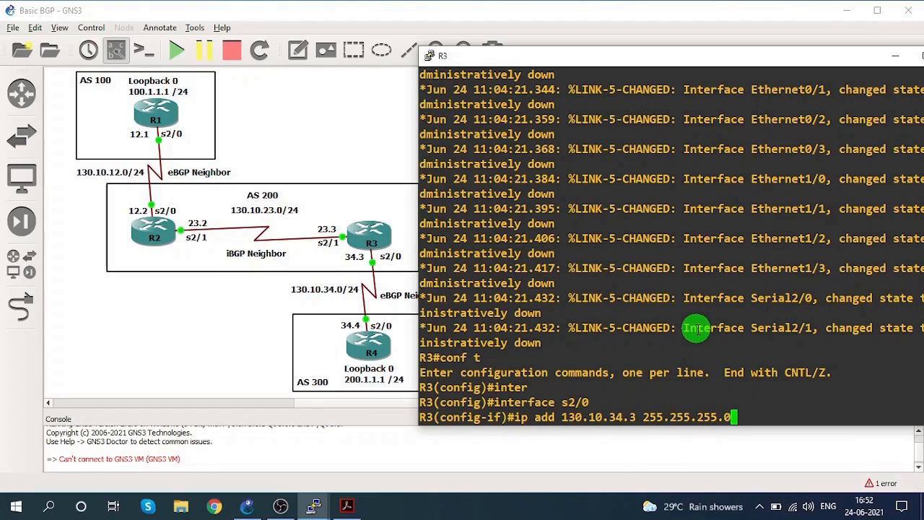
key(Return)
Enable interface s2/0 on R3 with no shutdown and return to global configuration mode.
text(no shu)
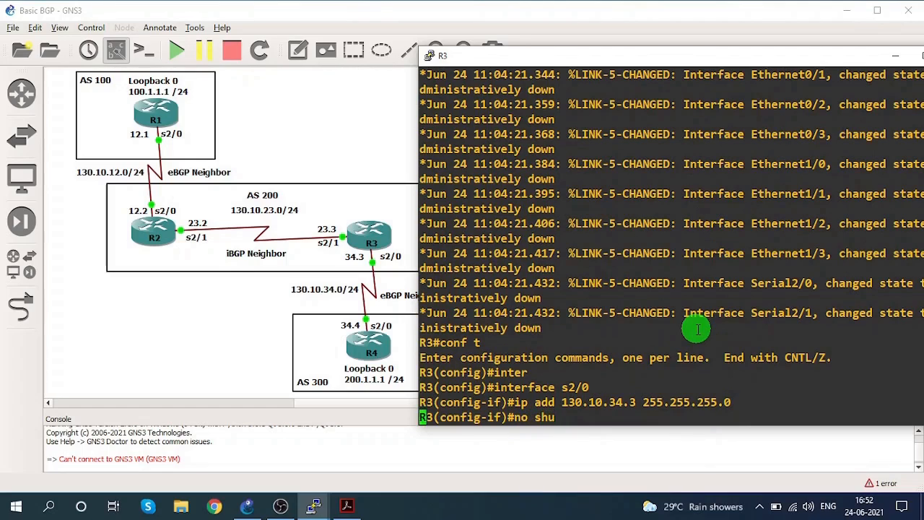
key(Tab)
key(Return)
text(exit)
key(Return)
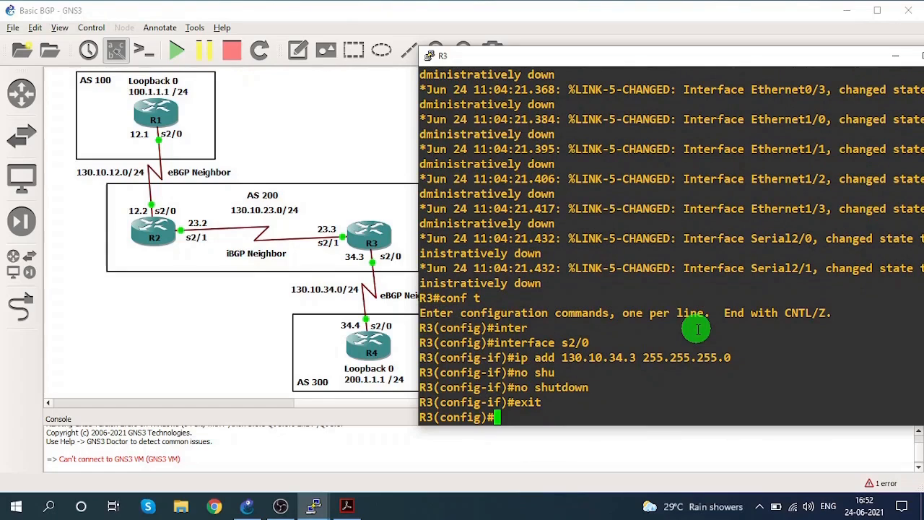
Open BGP process 200 on R3, add neighbor 130.10.34.4 with remote AS 300, and return to privileged mode.
text(router bgp 200)
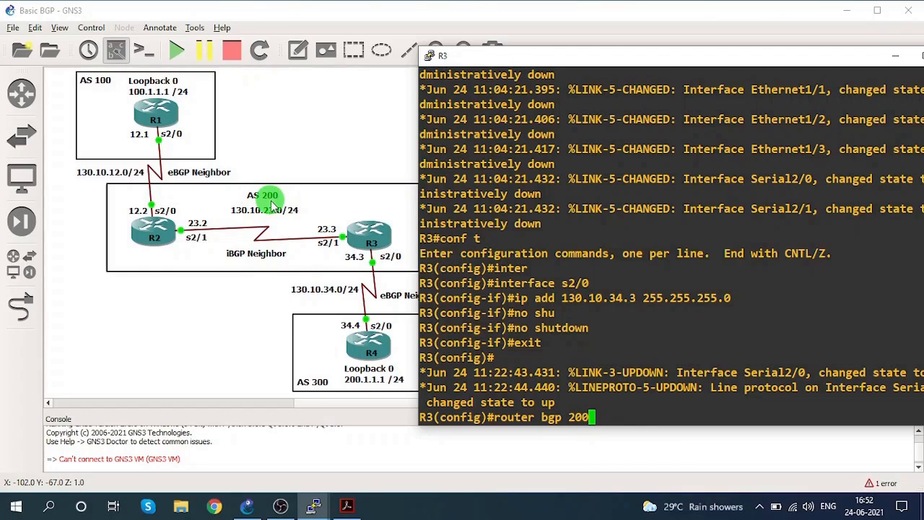
key(Return)
text(nei)
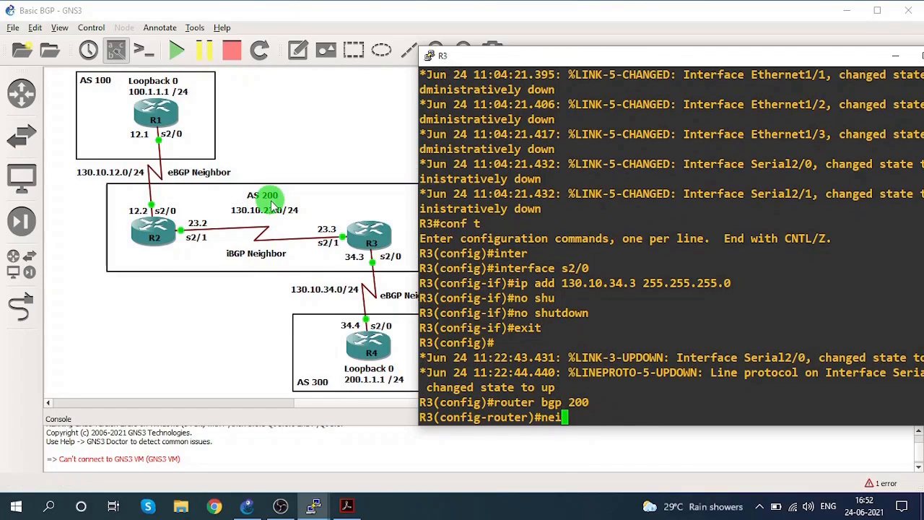
key(Tab)
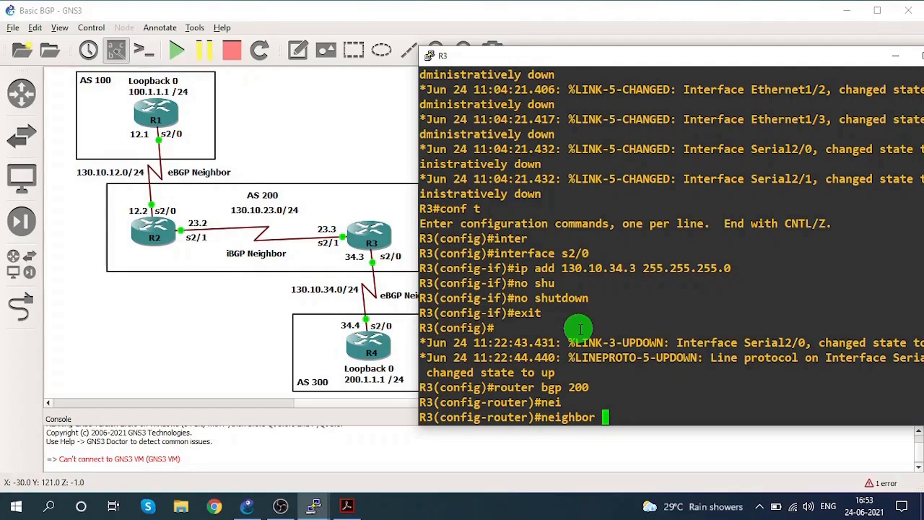
text(10.3)
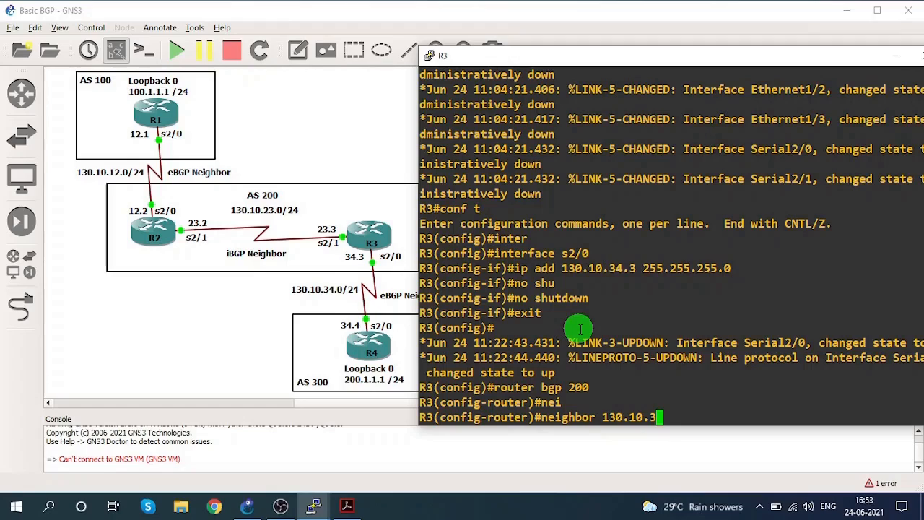
text(4.4 remo)
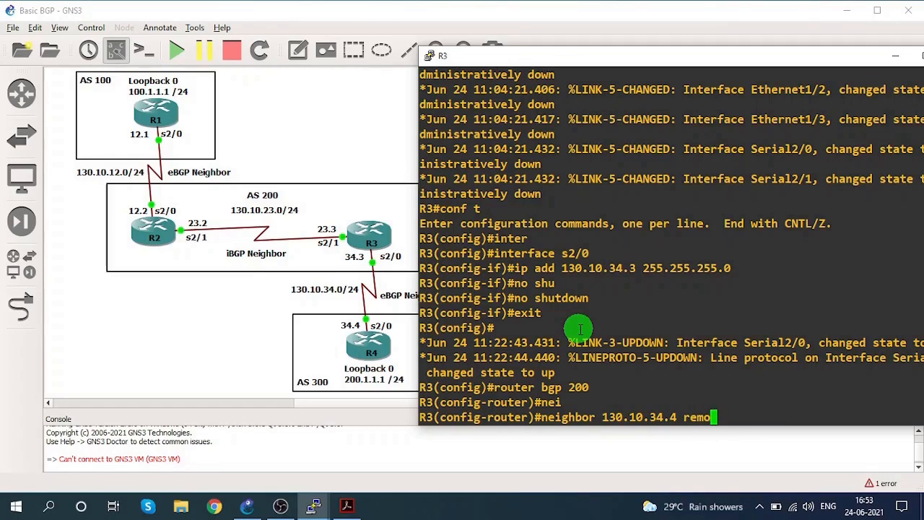
text(te-as 300)
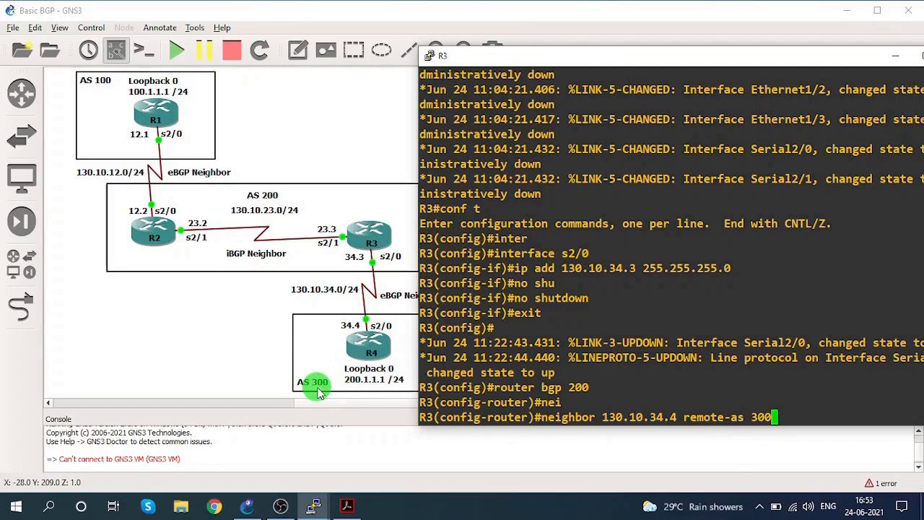
key(Return)
text(er)#end)
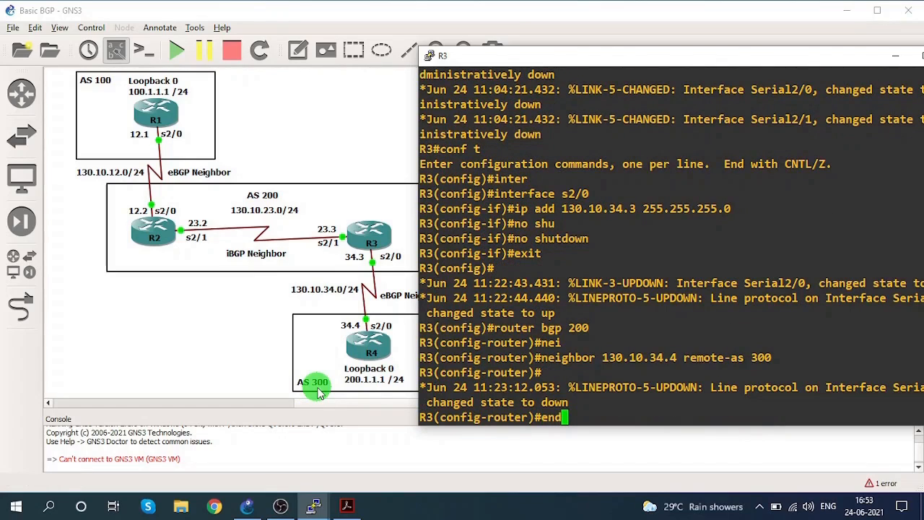
key(Return)
key(Return)
key(Return)
Display the BGP summary on R3, with the console window moved so its full width is readable.
text(sh)
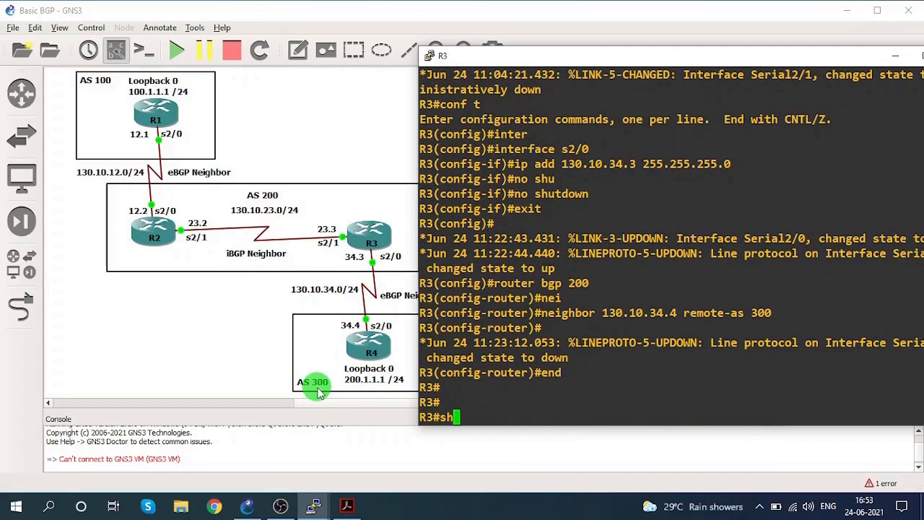
text(ow ip bg)
key(Tab)
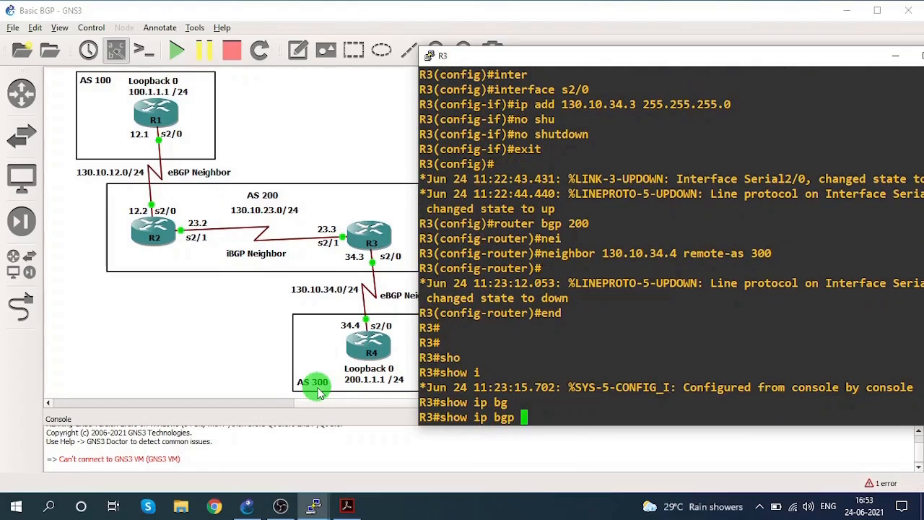
text(sum)
key(Tab)
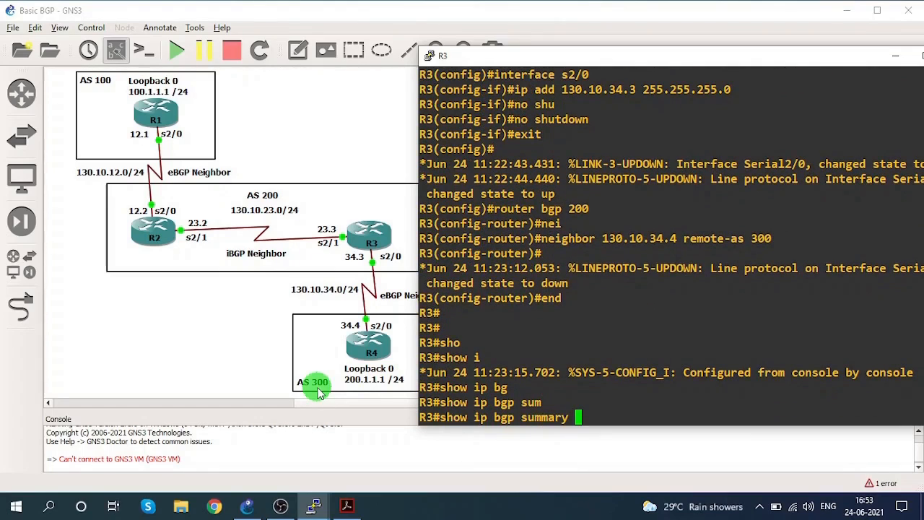
drag(420, 318, 304, 318)
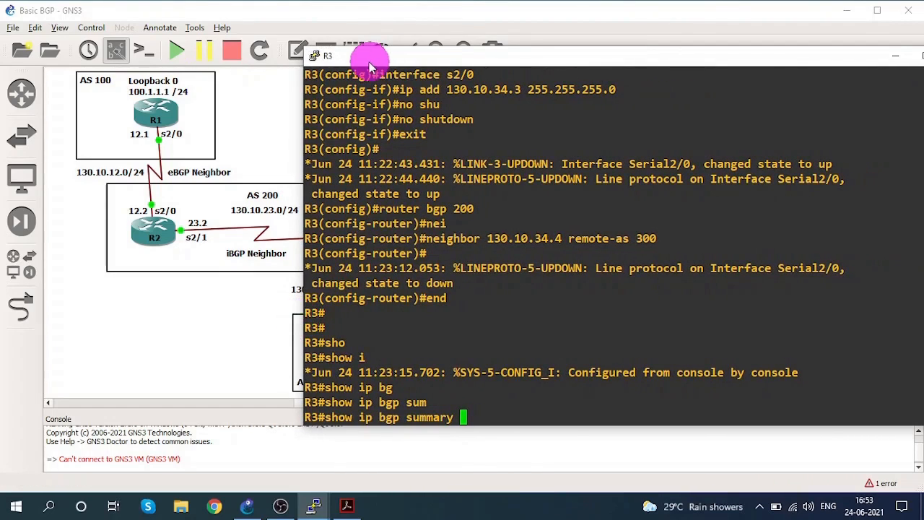
drag(371, 56, 342, 56)
key(Return)
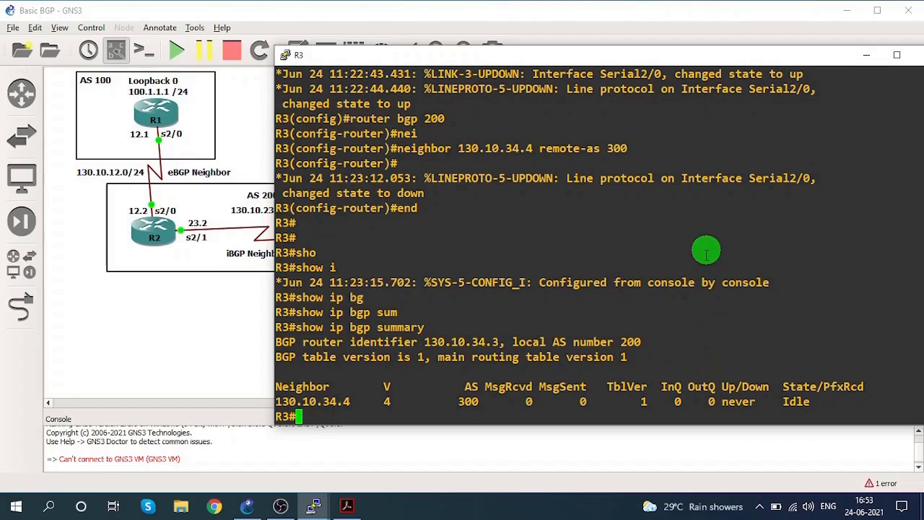
Minimize R3's console and bring up R4's console, placed clear of the routers in the topology diagram.
click(866, 54)
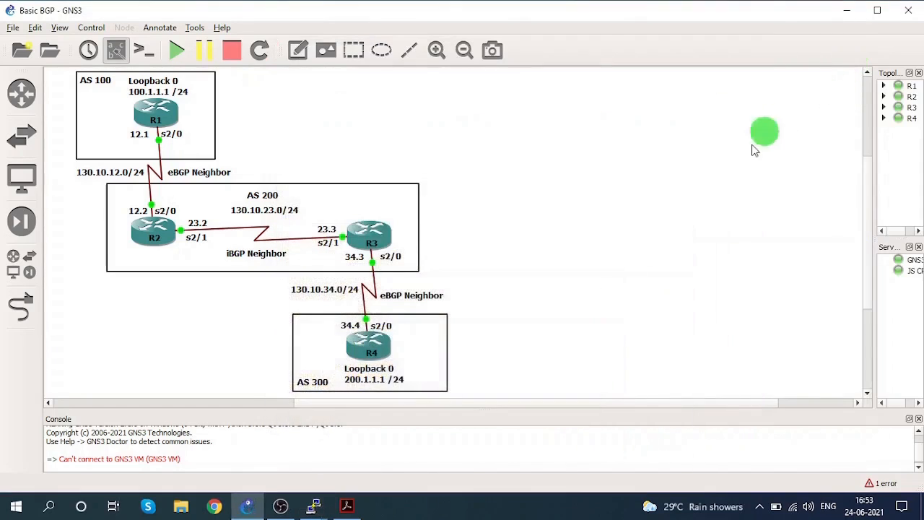
mouse_move(313, 504)
click(507, 448)
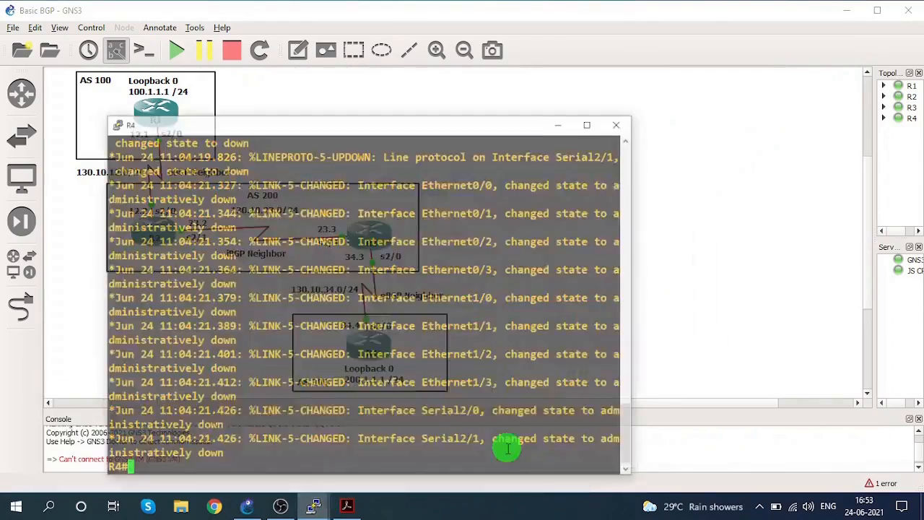
drag(346, 97, 604, 88)
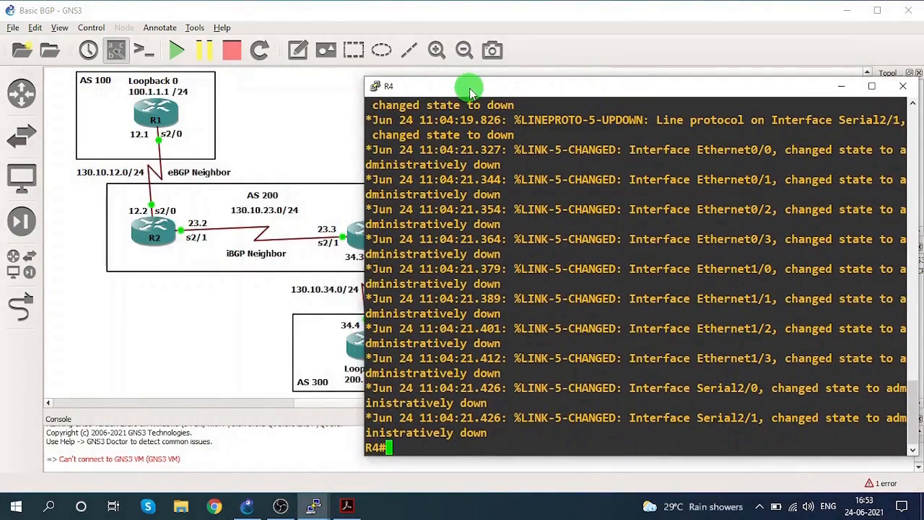
drag(469, 90, 533, 61)
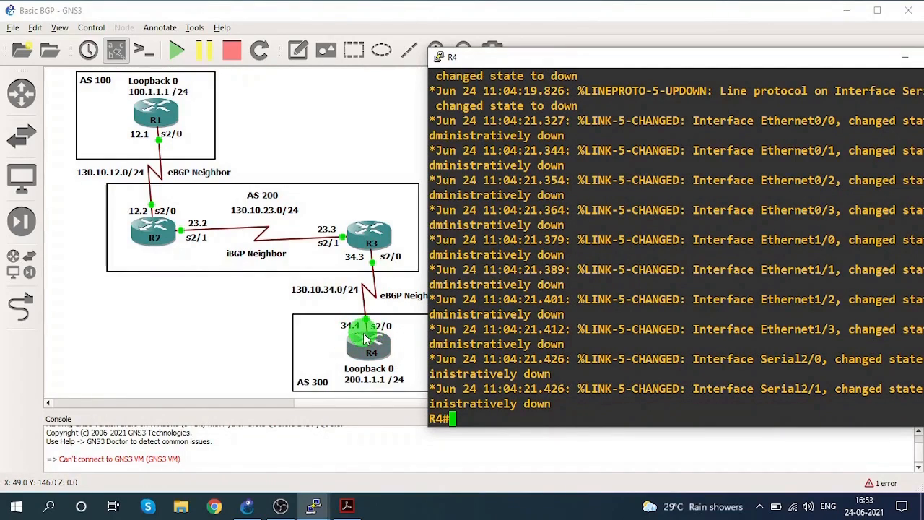
Enter global configuration mode on R4 and open interface s2/0 for configuration.
click(582, 337)
text(conf)
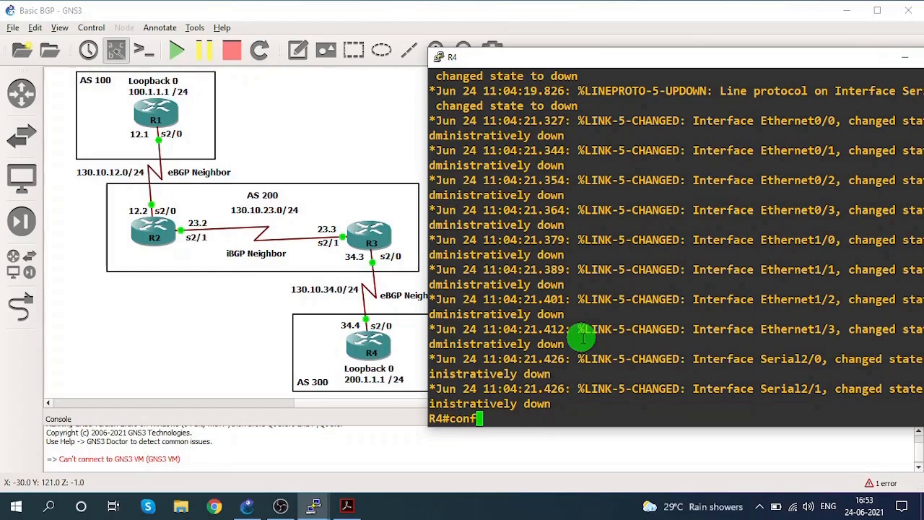
key(Tab)
text(ter)
key(Tab)
key(Return)
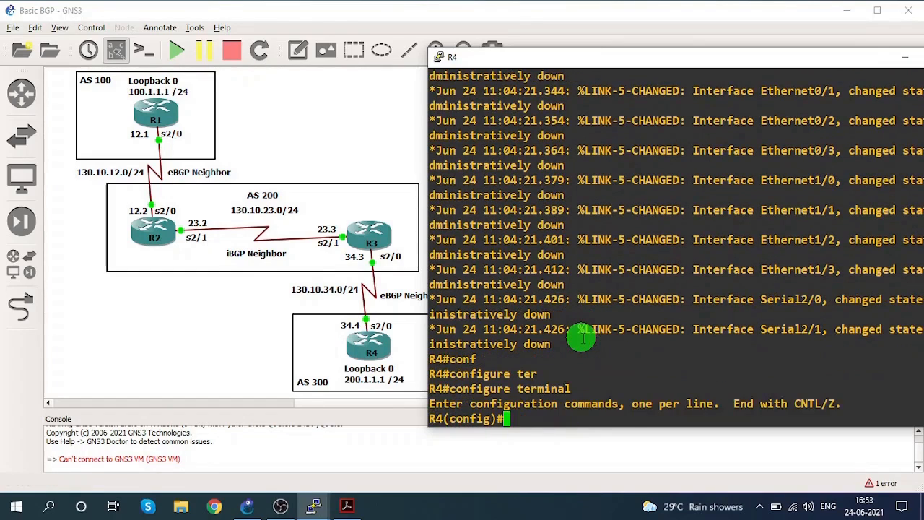
text(inter)
key(Tab)
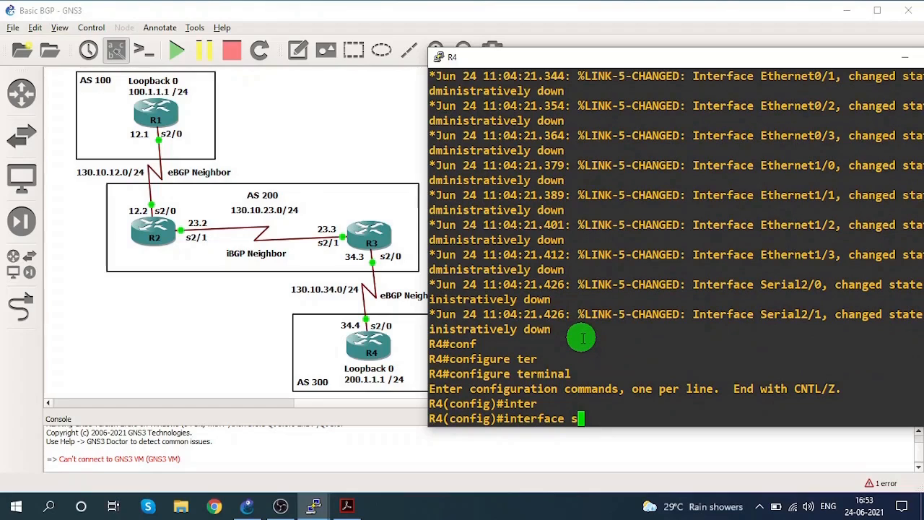
text(s2/0)
key(Return)
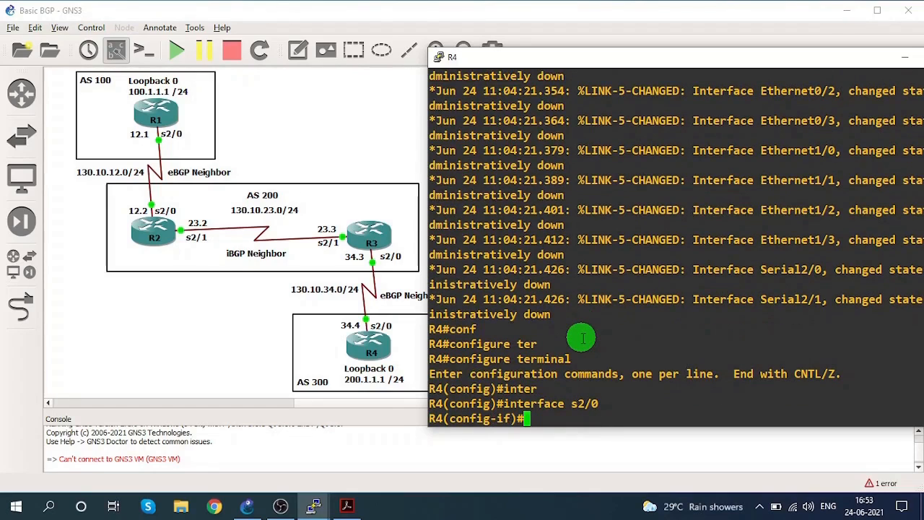
Assign IP address 130.10.34.4 with mask 255.255.255.0 to interface s2/0 on R4.
text(ip add )
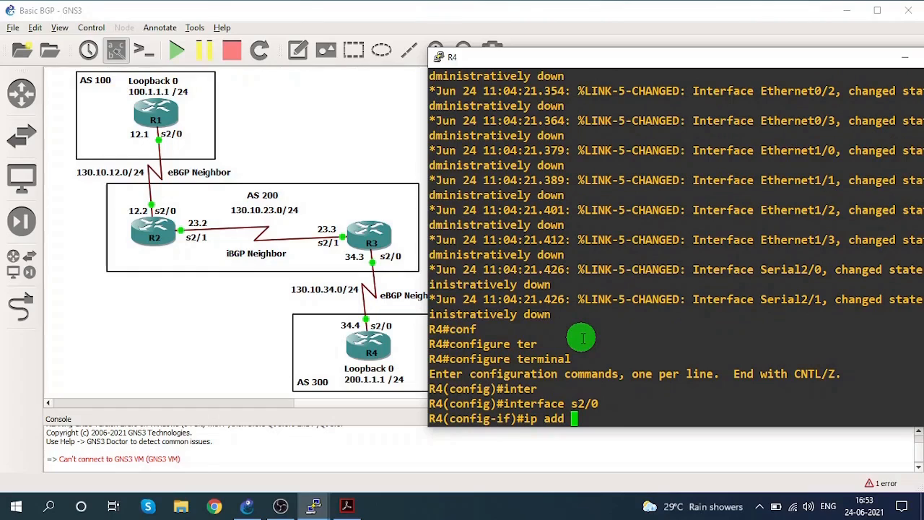
text(130.10)
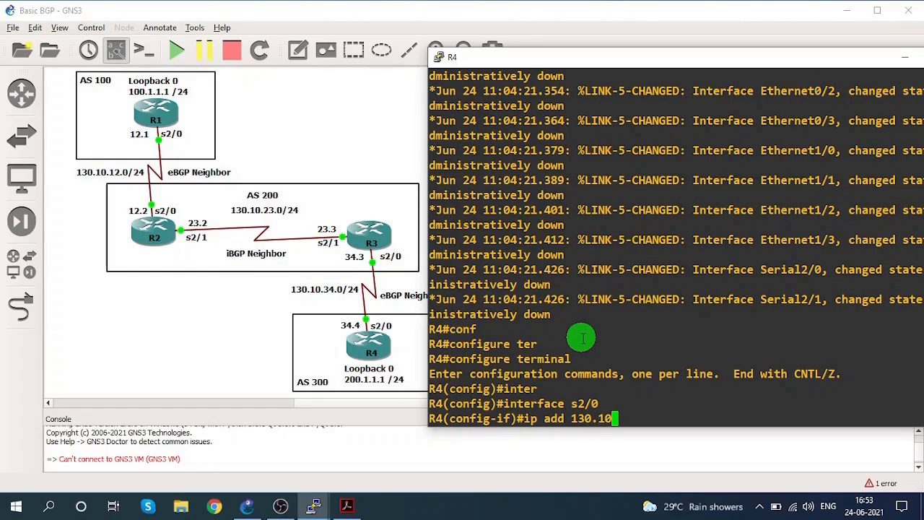
text(.34.4  2)
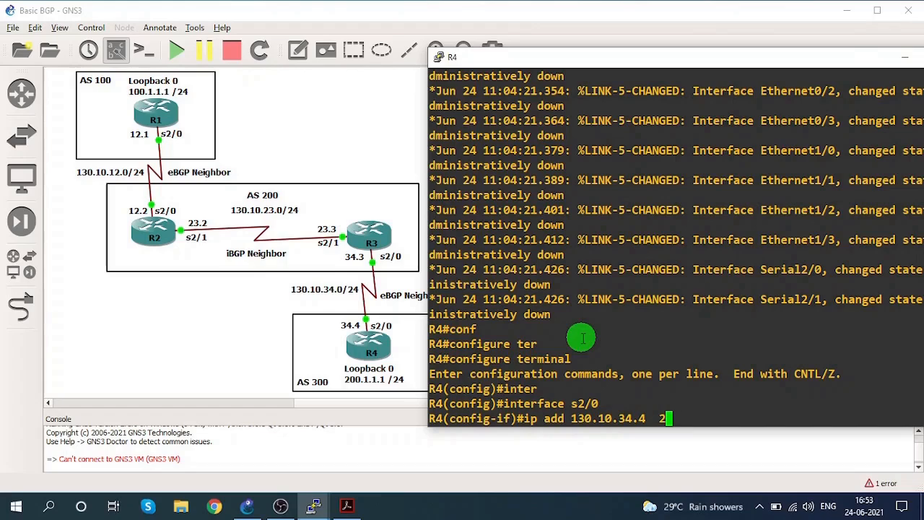
text(55.255.2)
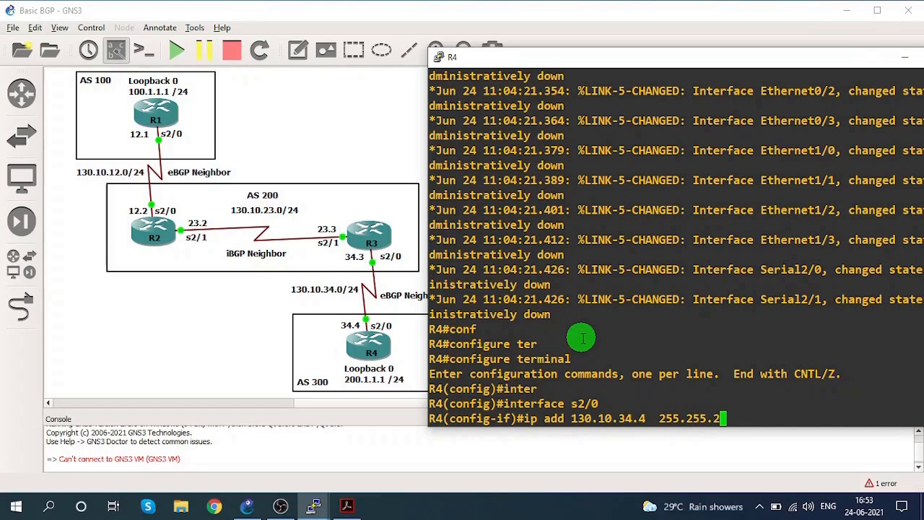
text(55.0)
key(Return)
Enable interface s2/0 on R4 with no shutdown and return to global configuration mode.
text(nfig-if)#n)
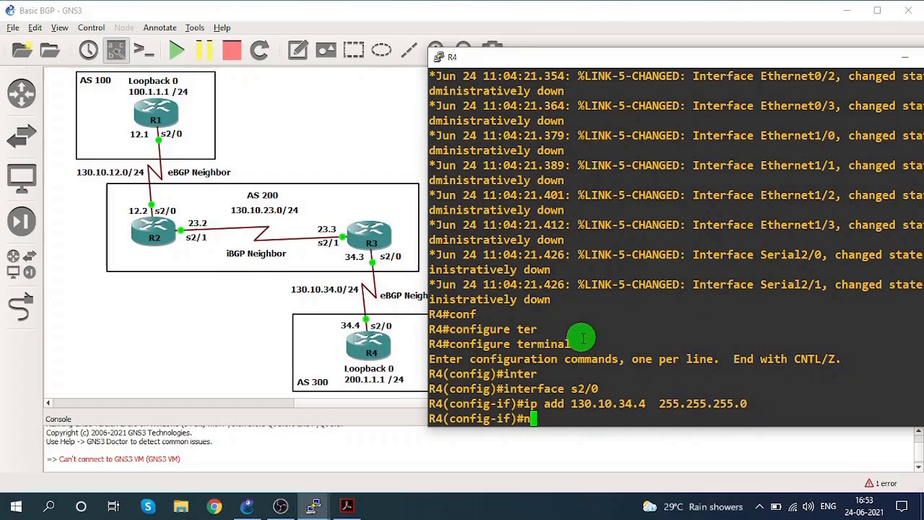
text(o shu)
key(Tab)
key(Return)
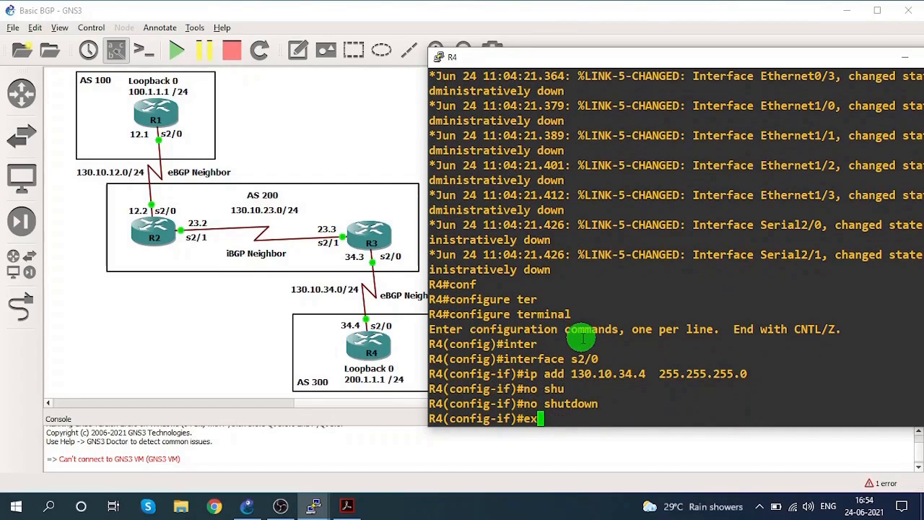
text(exit)
key(Return)
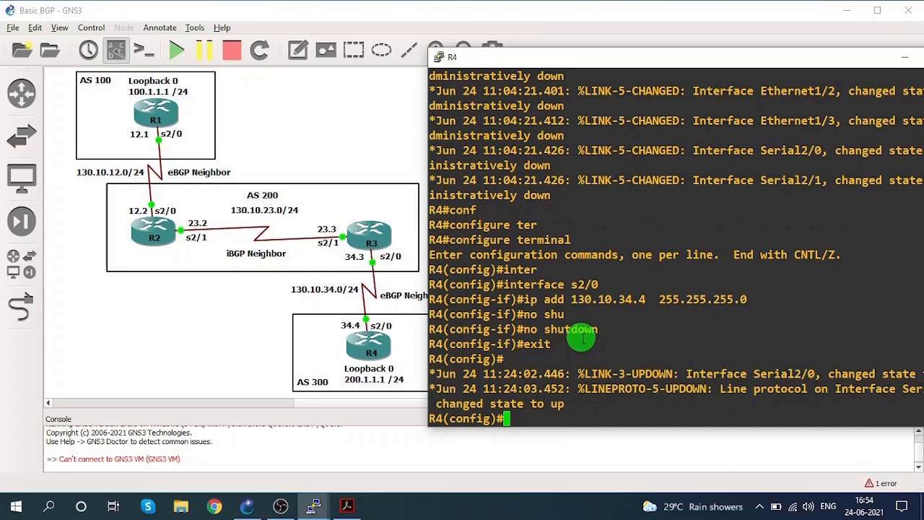
Start BGP routing on R4 with AS number 300.
text(outer)
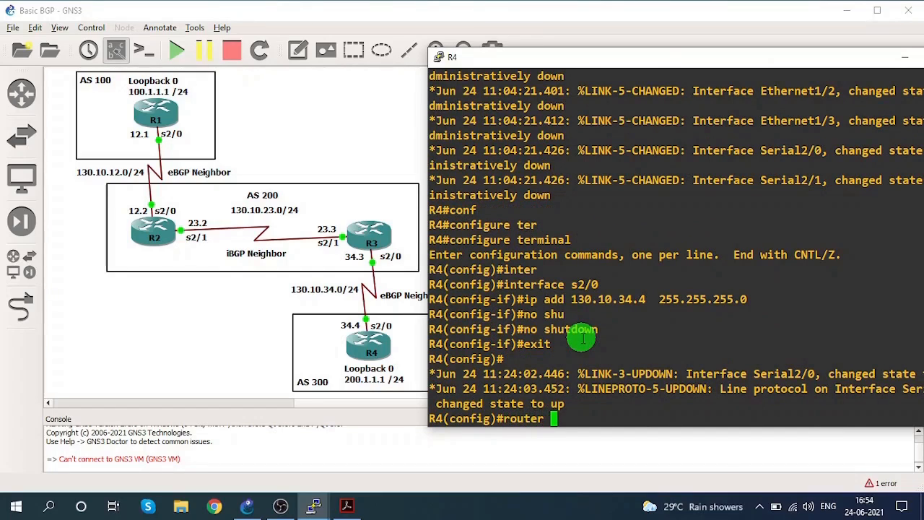
text( bgp 30)
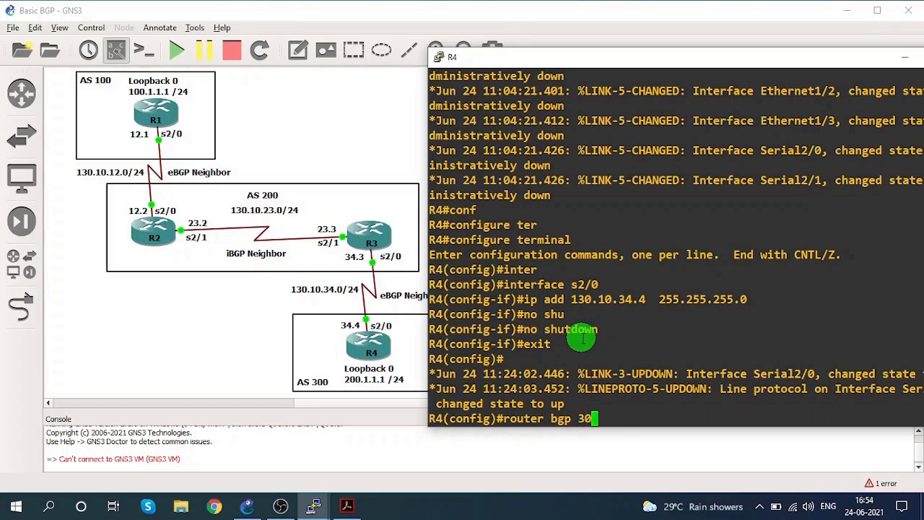
text(0)
key(Return)
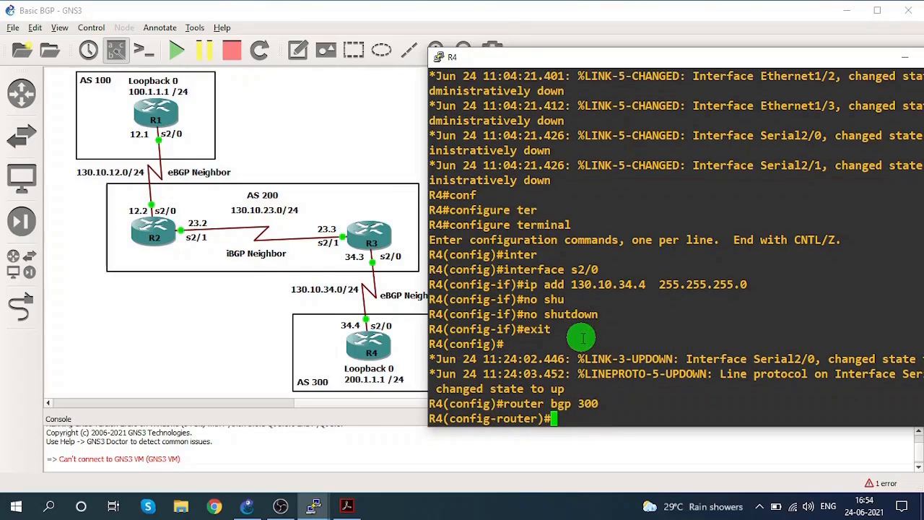
Define 130.10.34.3 as a BGP neighbor of R4 with remote AS 200 and end configuration mode.
text(nei)
key(Tab)
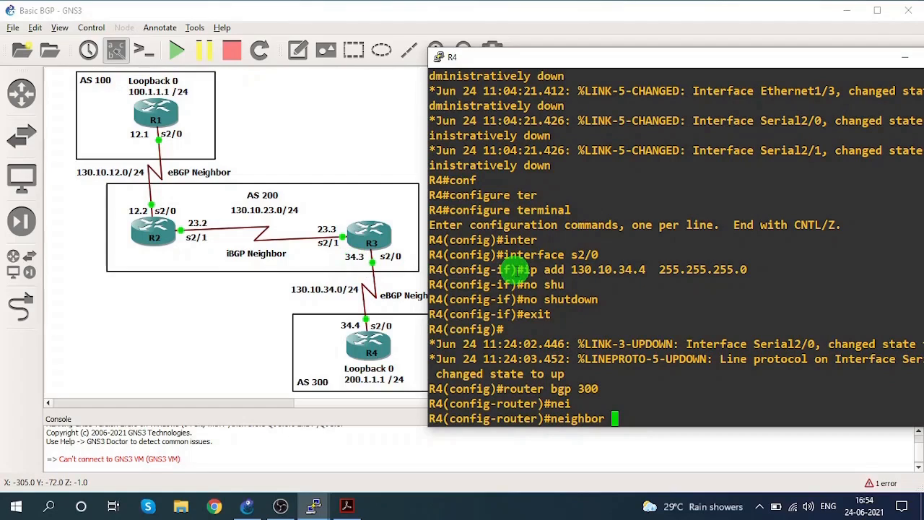
text(0.10.34.4)
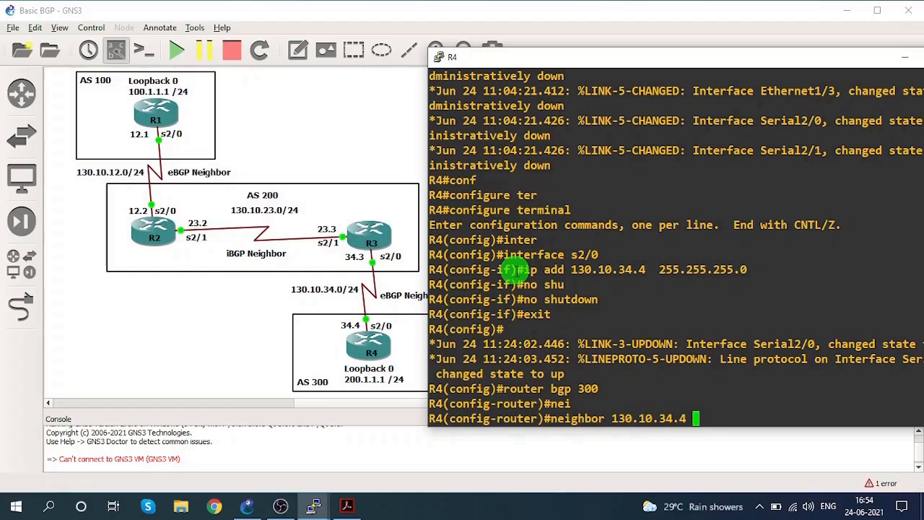
key(BackSpace)
text(3 remo)
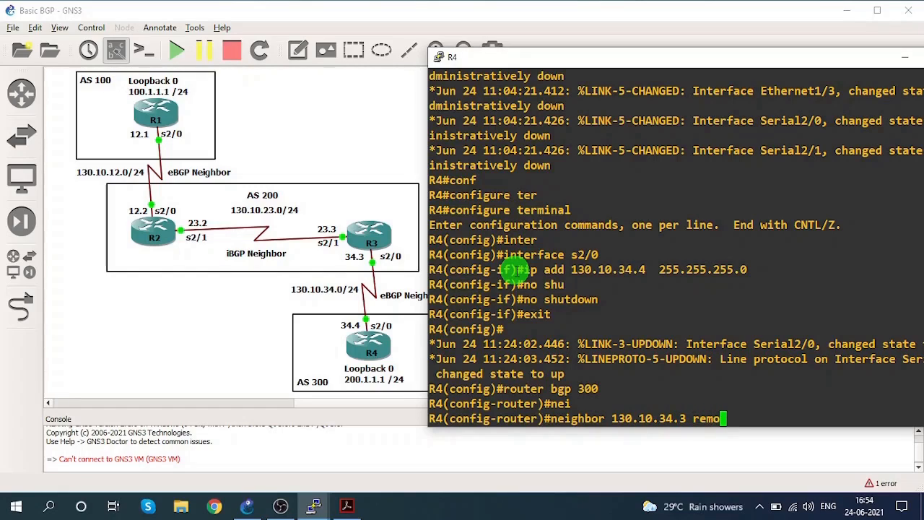
text(te-as)
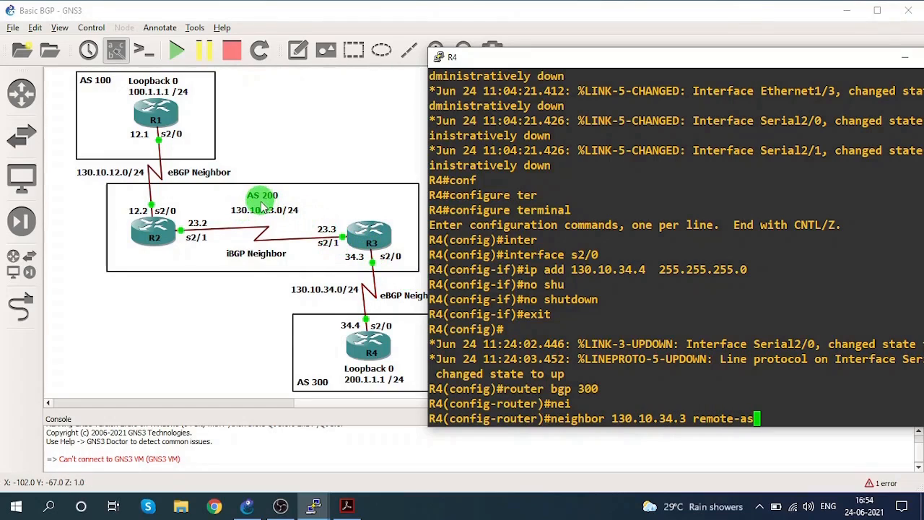
text( 200)
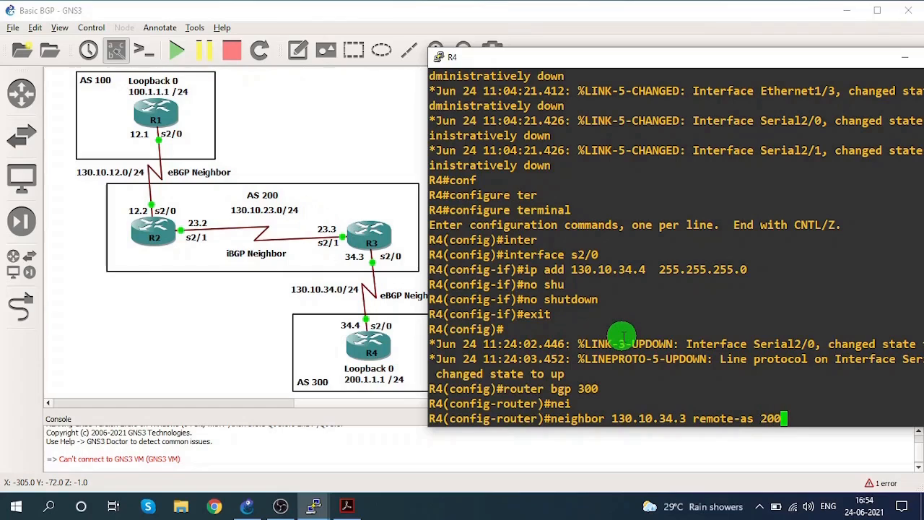
key(Return)
text(end)
key(Return)
key(Return)
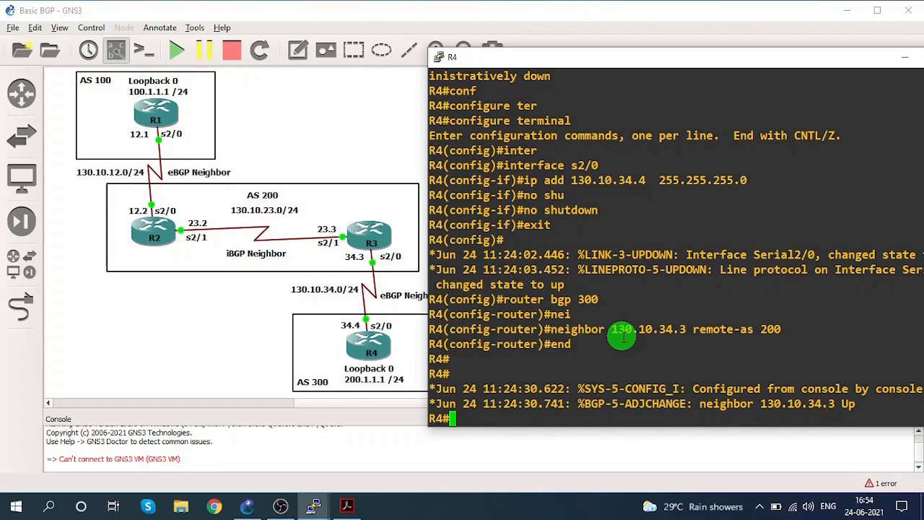
Display the IP BGP summary on R4 and check its entry for neighbor 130.10.34.3.
drag(598, 404, 849, 404)
click(678, 383)
text(sh)
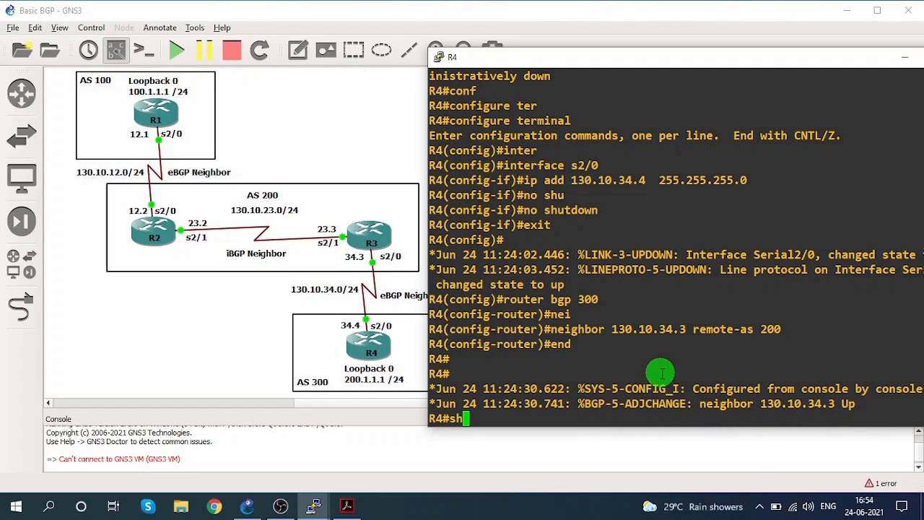
text(o)
key(Tab)
text(ip b)
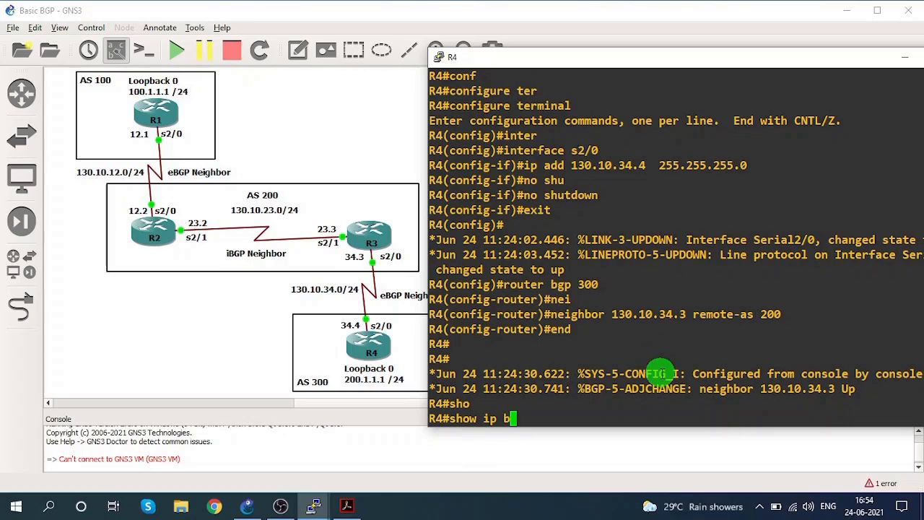
text(g)
key(Tab)
text(sum)
key(Tab)
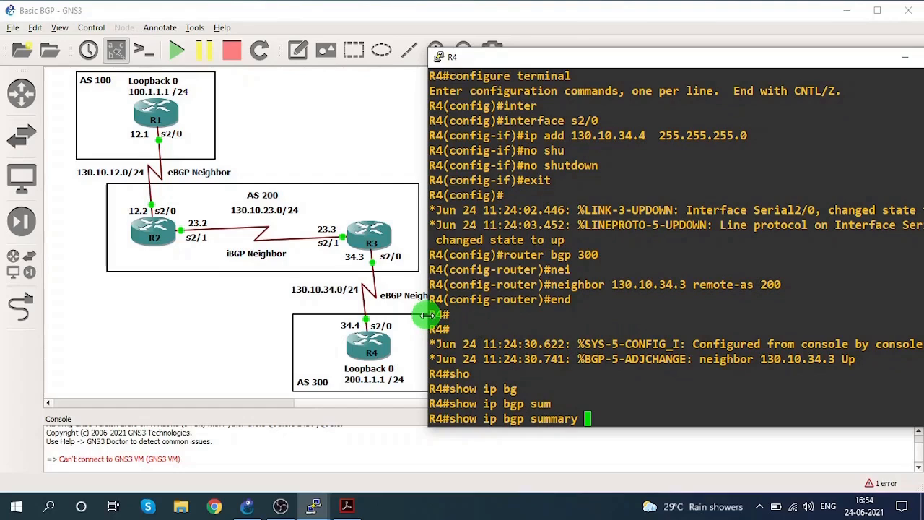
drag(428, 315, 320, 316)
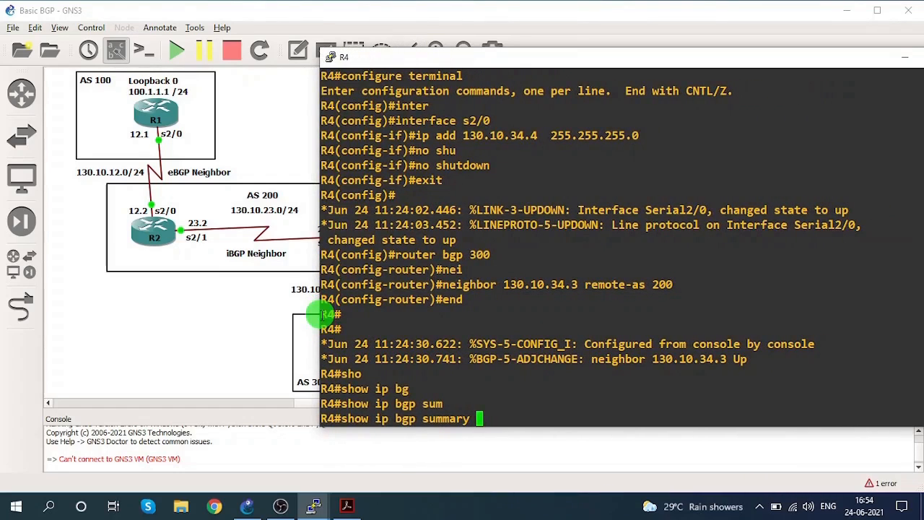
key(Return)
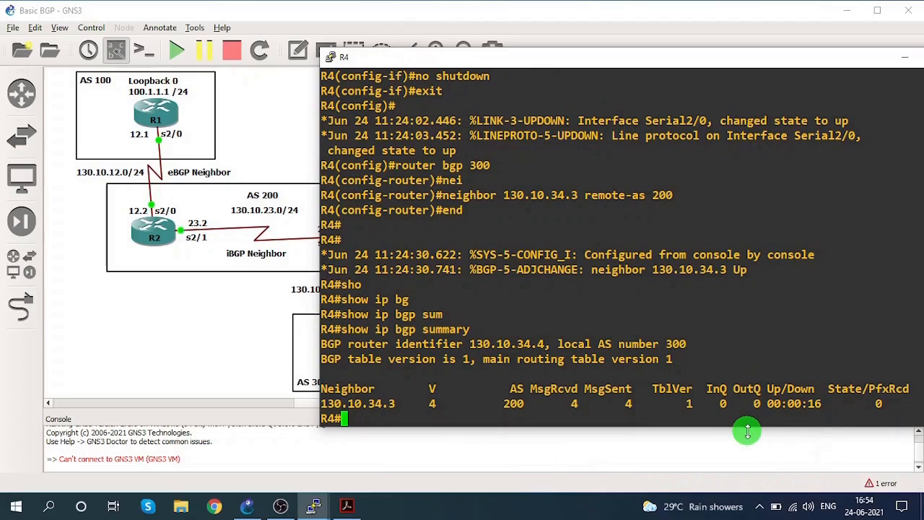
drag(342, 404, 415, 403)
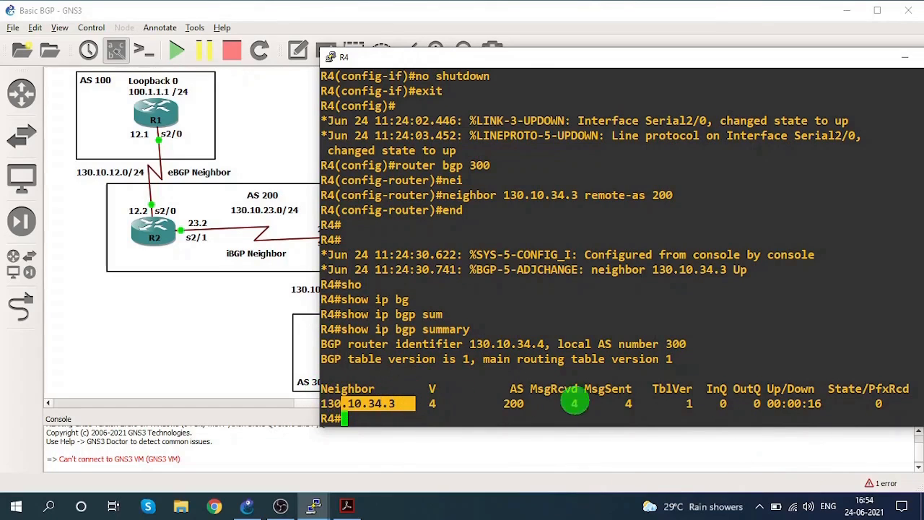
Switch to R3's console and display its IP BGP summary to check neighbor 130.10.34.4.
click(904, 57)
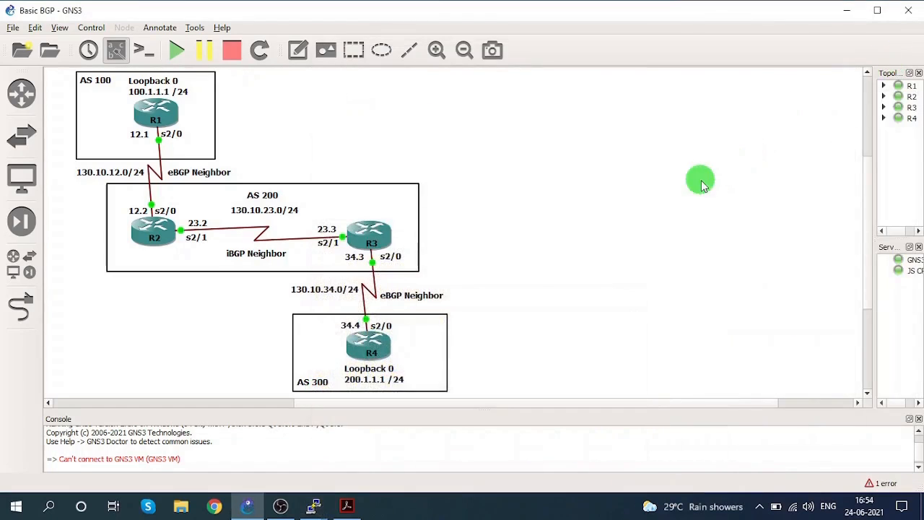
mouse_move(312, 504)
click(404, 452)
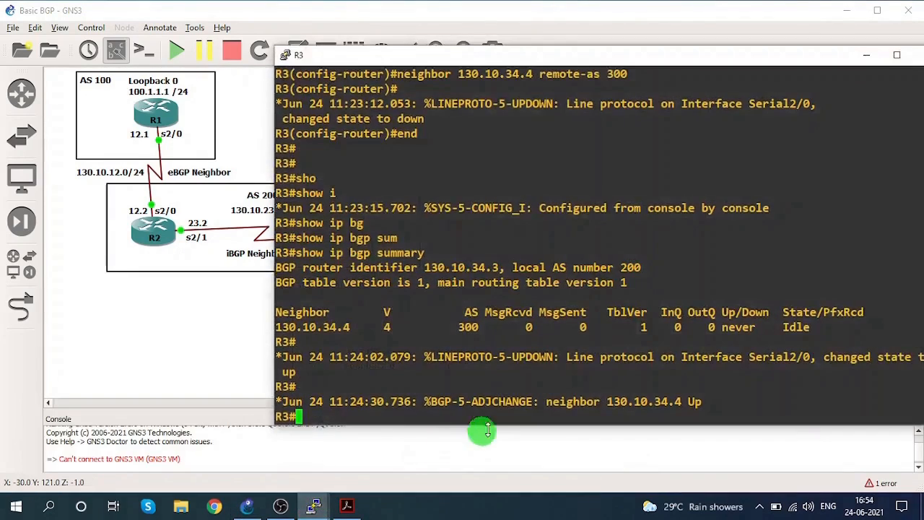
drag(466, 401, 704, 401)
click(705, 401)
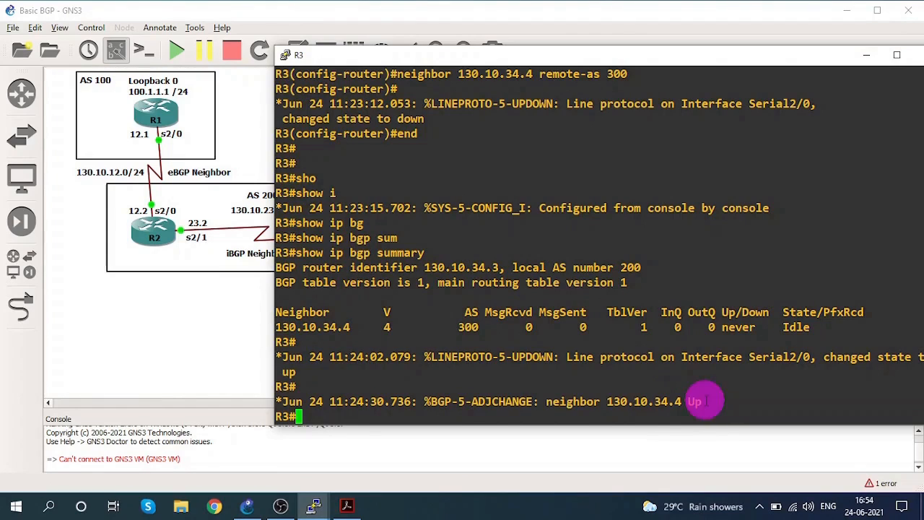
key(Up)
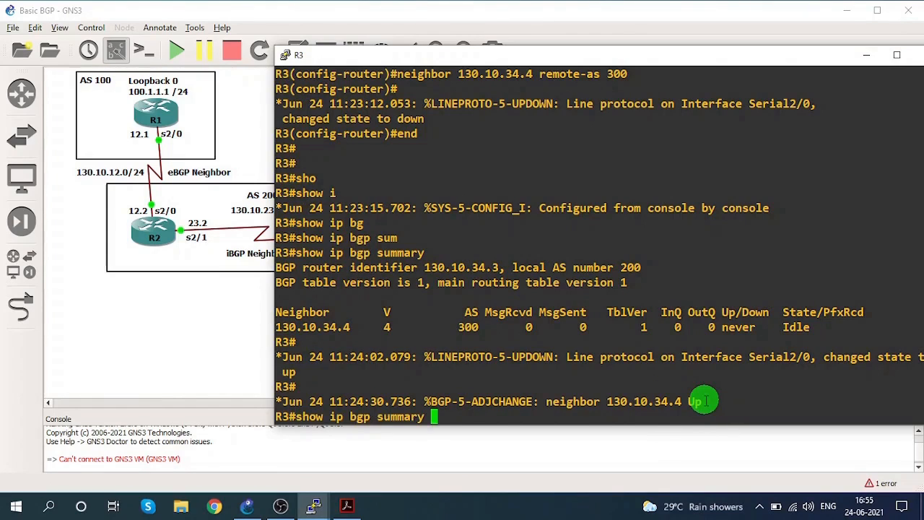
key(Return)
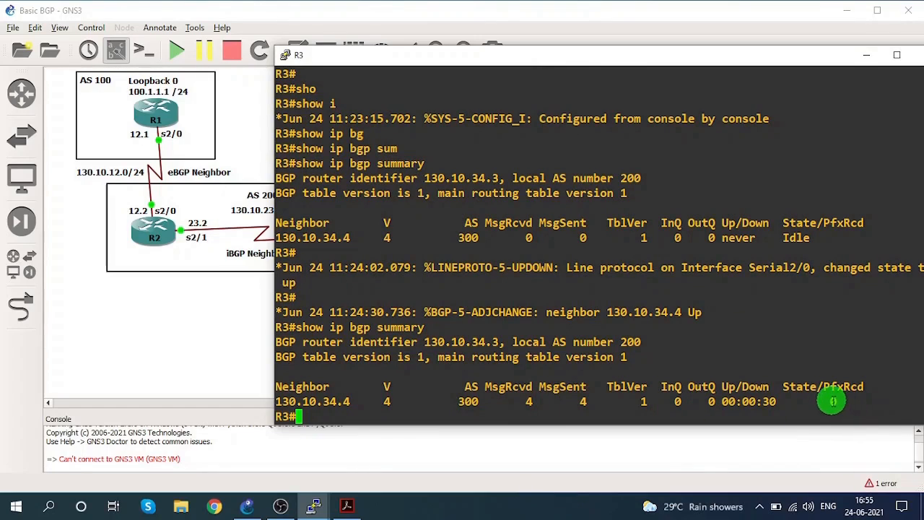
drag(831, 402, 844, 402)
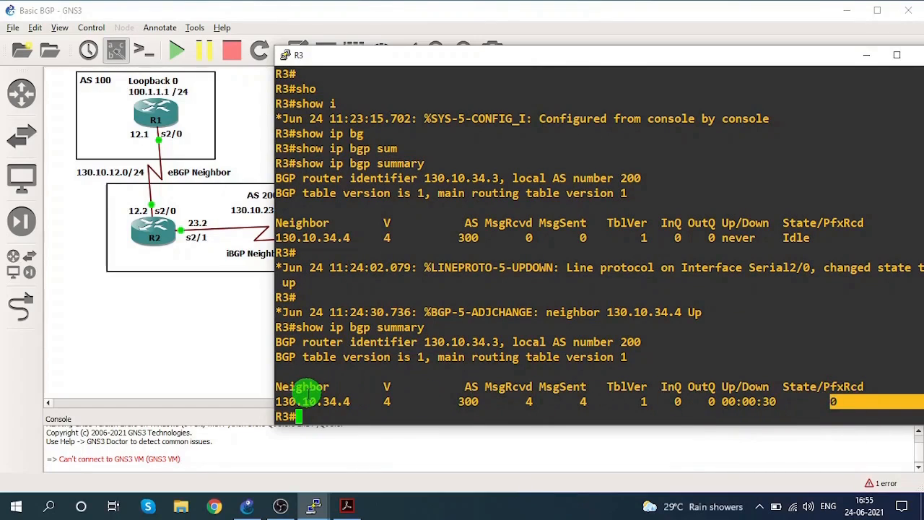
drag(309, 402, 358, 401)
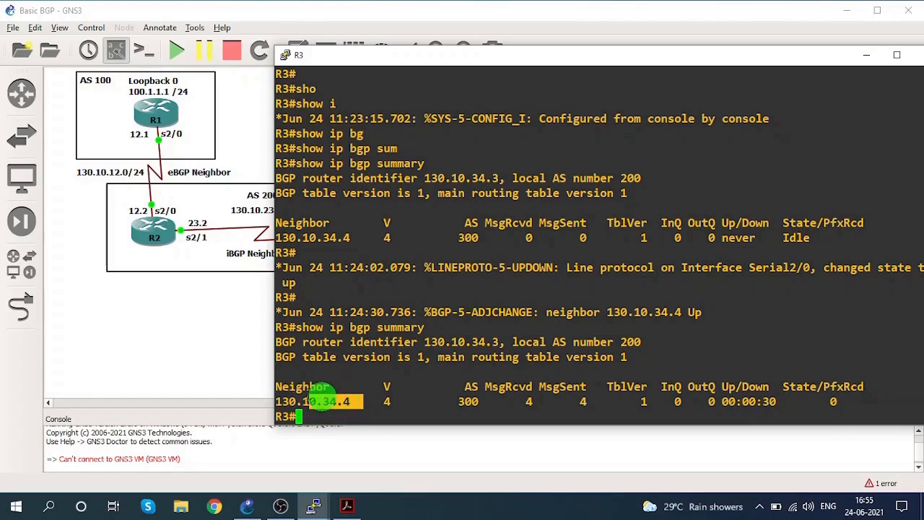
Review the topology, then consult Step 3 of BGP Configuration Steps.pdf in Acrobat on configuring the iBGP neighbor between R2 and R3.
click(221, 355)
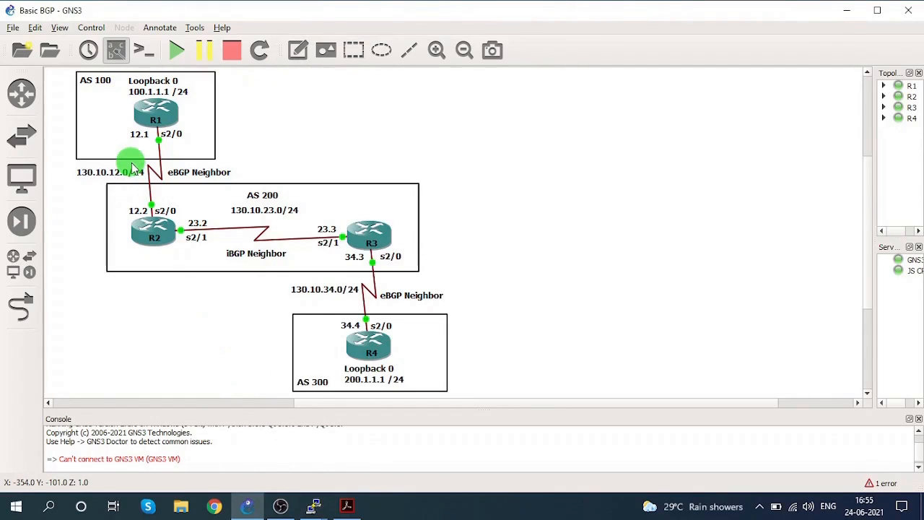
click(144, 208)
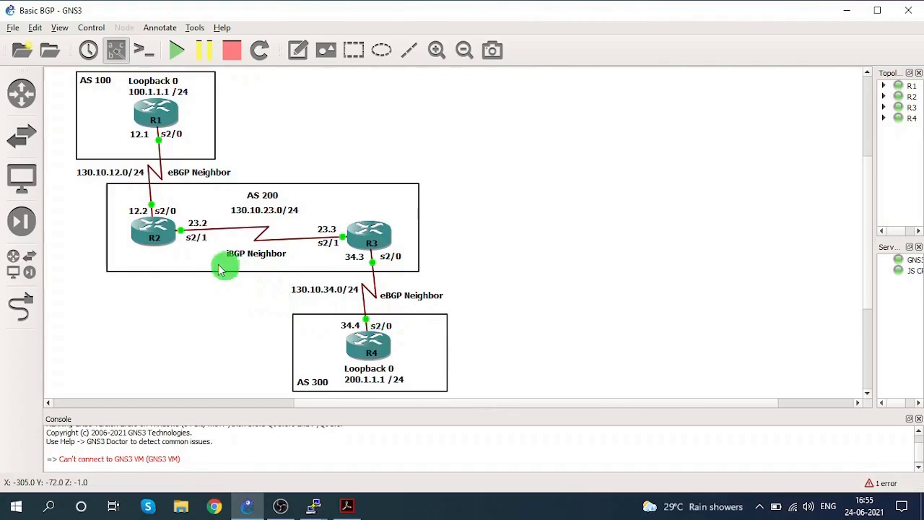
mouse_move(162, 249)
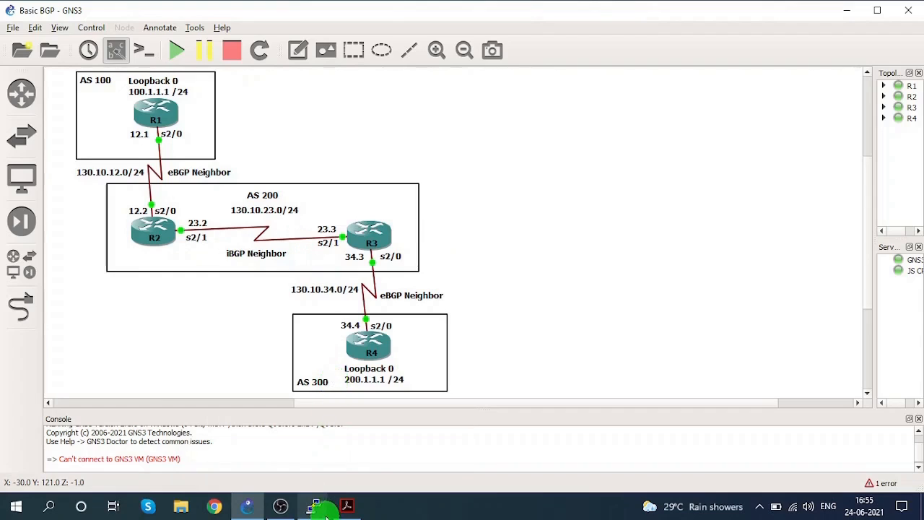
click(347, 508)
scroll(351, 428, down, 15)
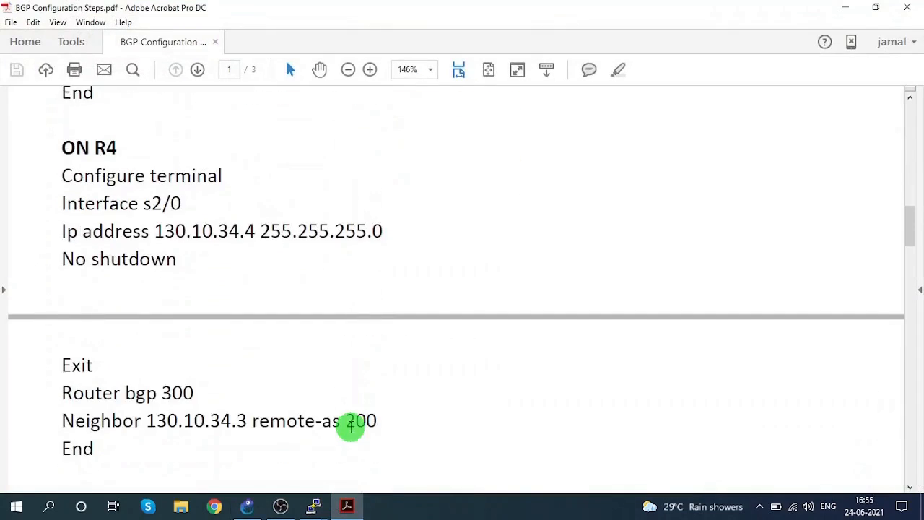
scroll(351, 431, down, 2)
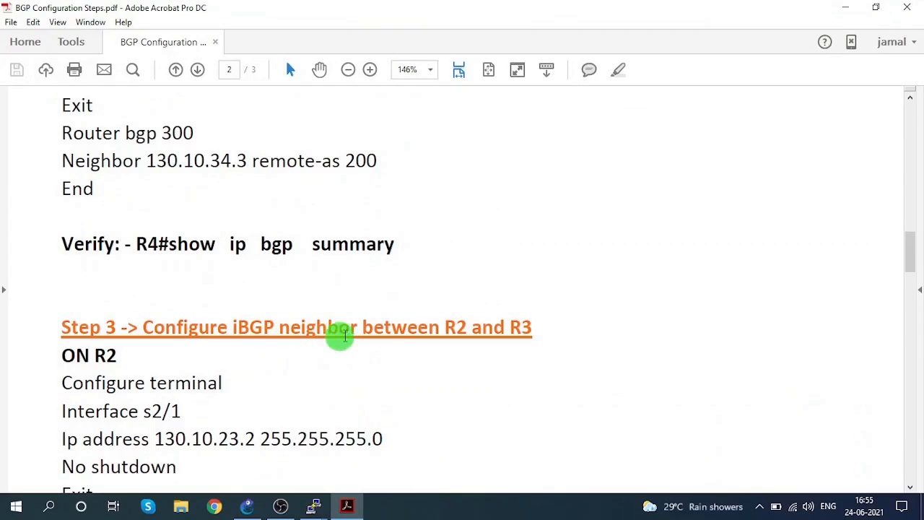
scroll(394, 334, down, 3)
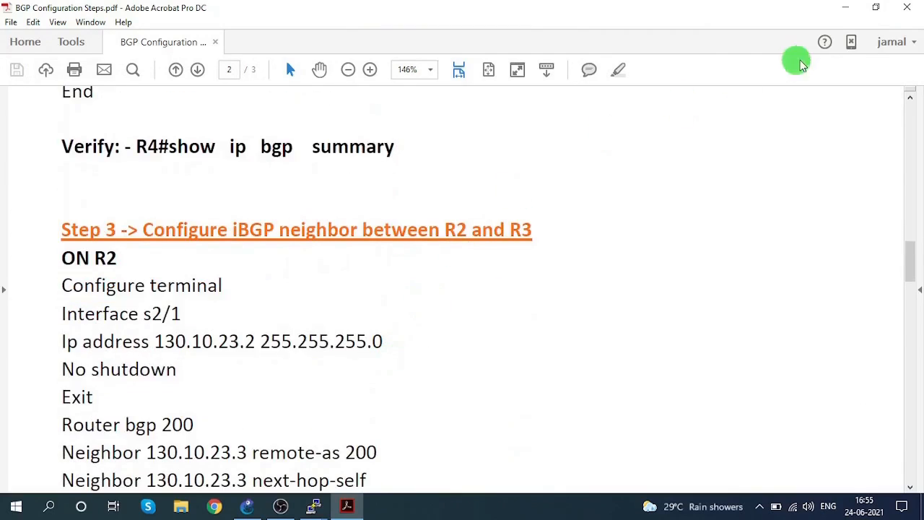
click(843, 21)
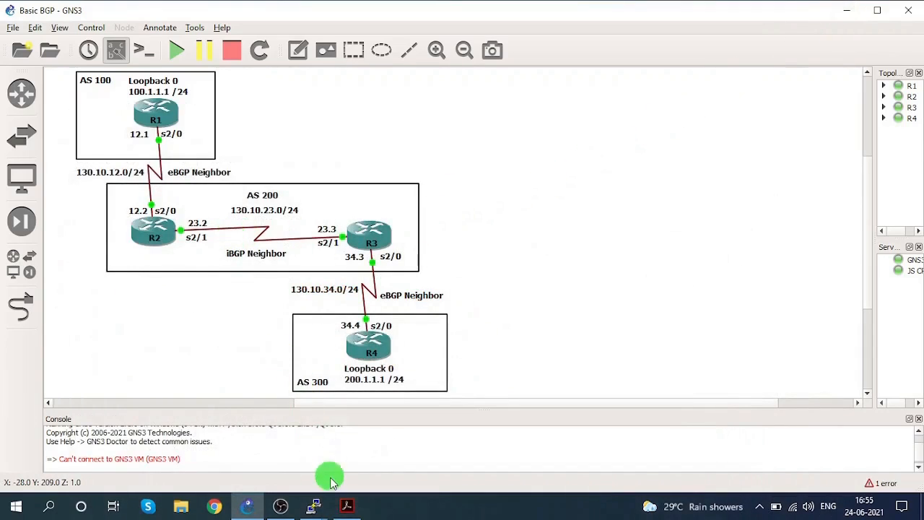
Bring up R2's console and place its window so the s2/1 link toward R3 stays visible on the topology.
mouse_move(315, 508)
click(226, 443)
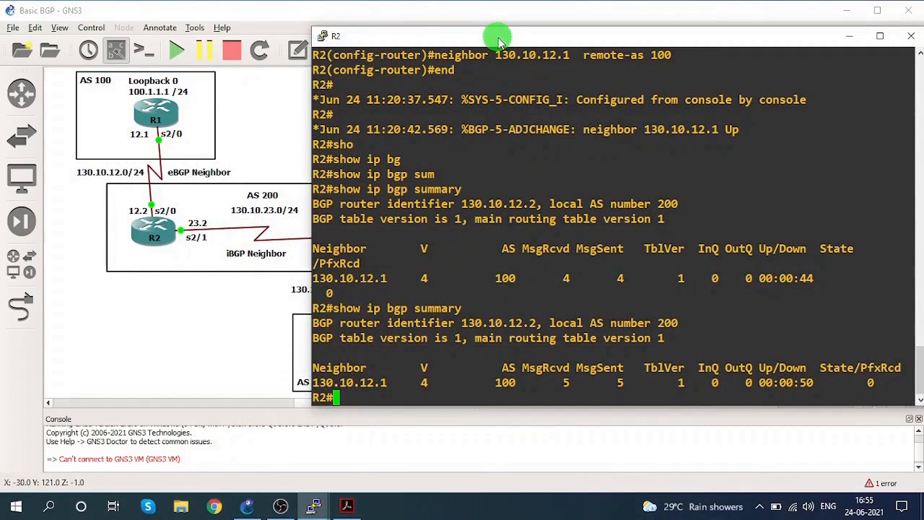
drag(486, 38, 470, 29)
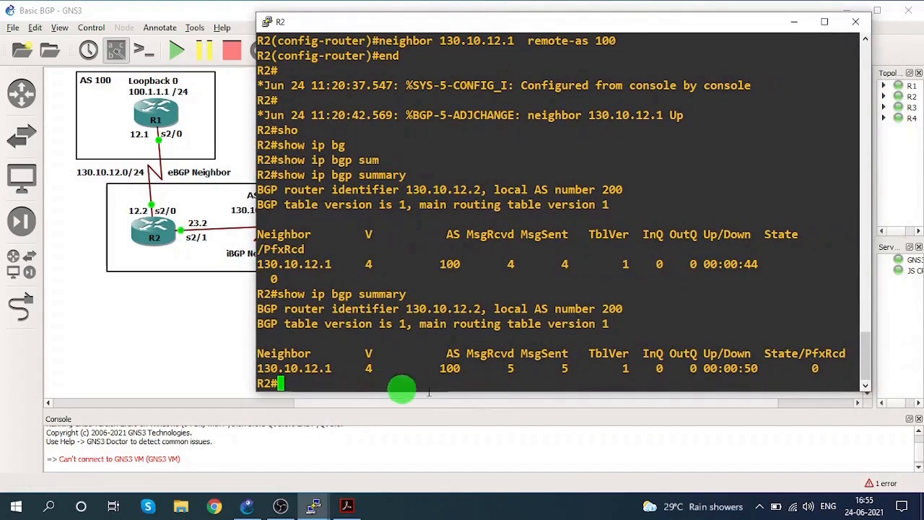
drag(287, 372, 326, 368)
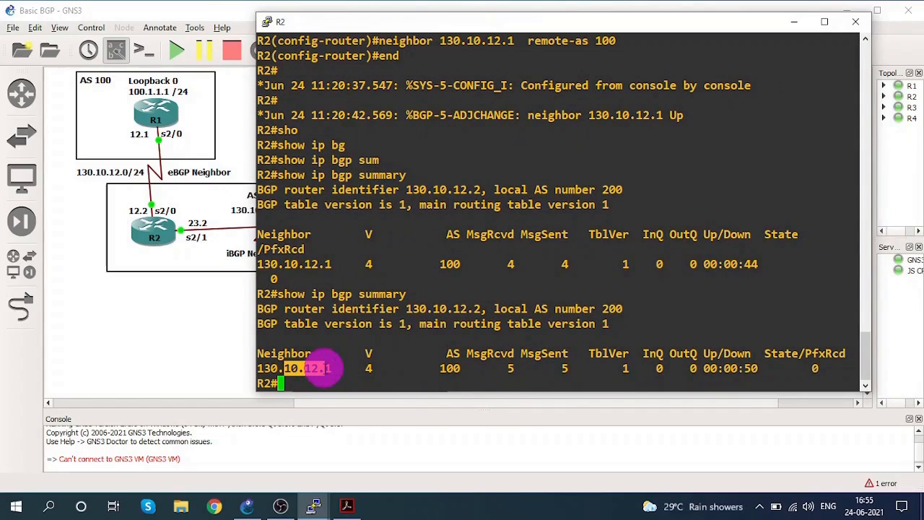
drag(322, 23, 434, 24)
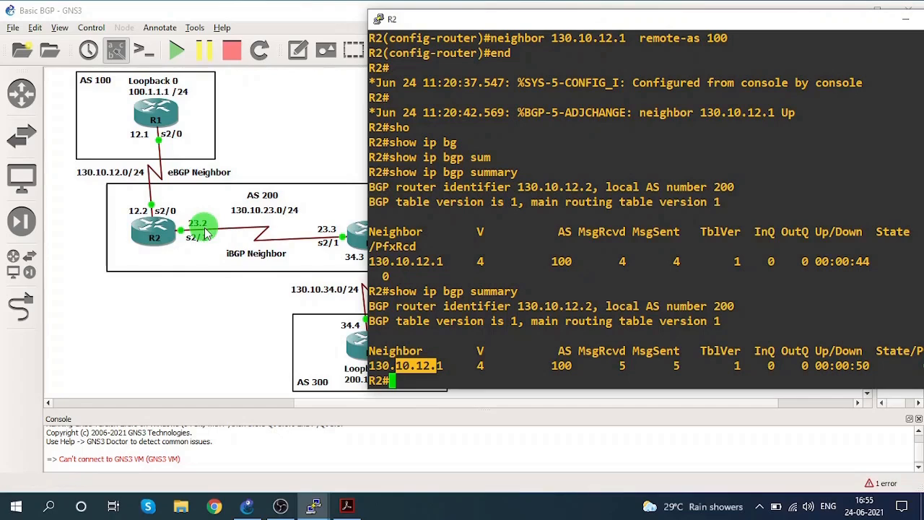
click(545, 251)
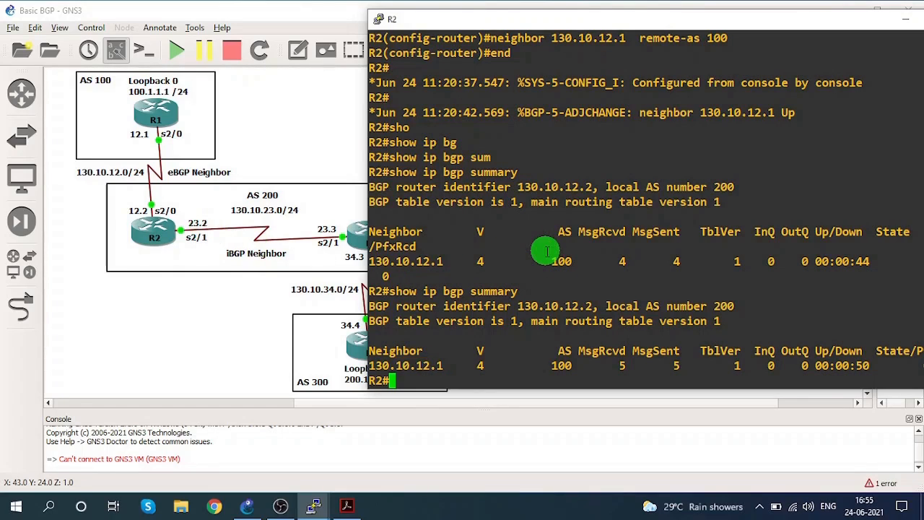
Enter global configuration mode on R2 and open interface s2/1 for configuration.
text(conf)
key(Tab)
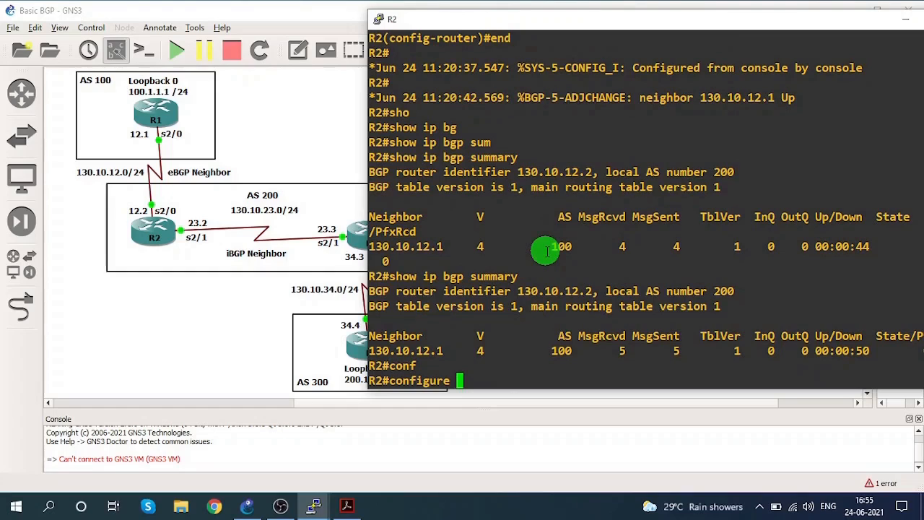
text(ter)
key(Tab)
key(Return)
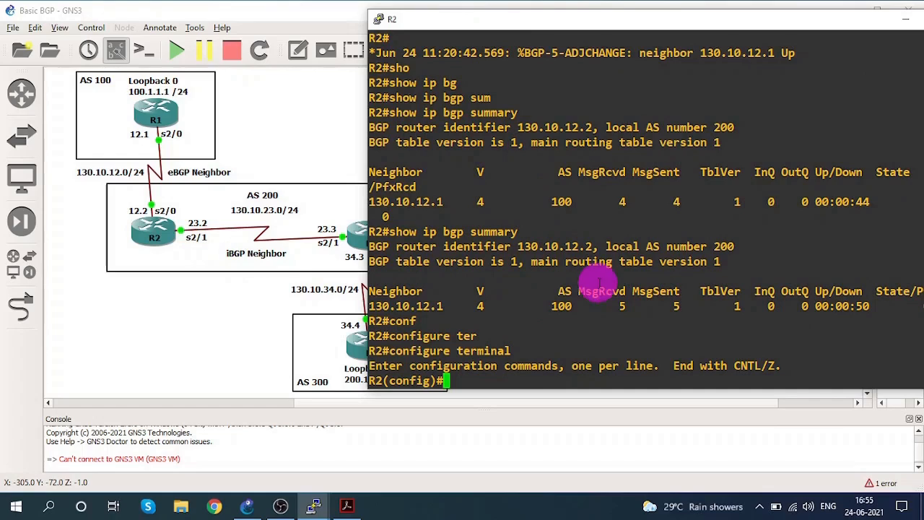
text(inter)
key(Tab)
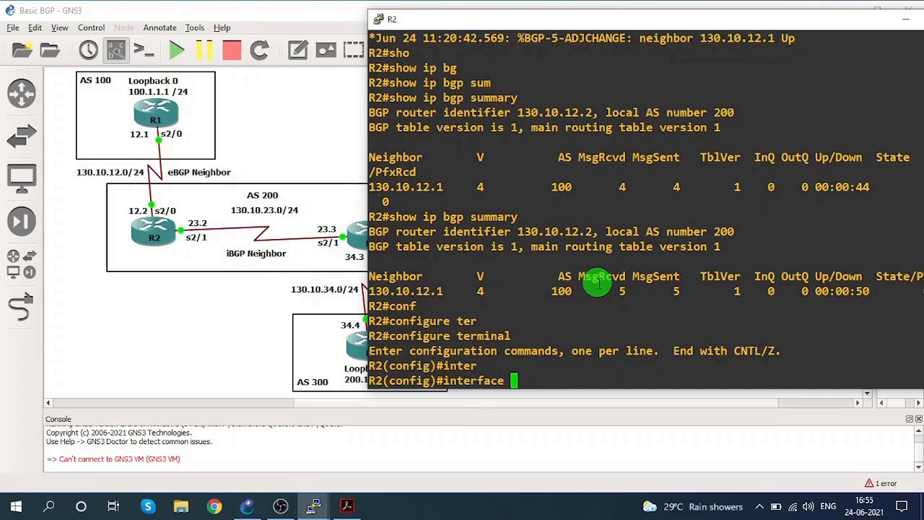
text(s2/1)
key(Return)
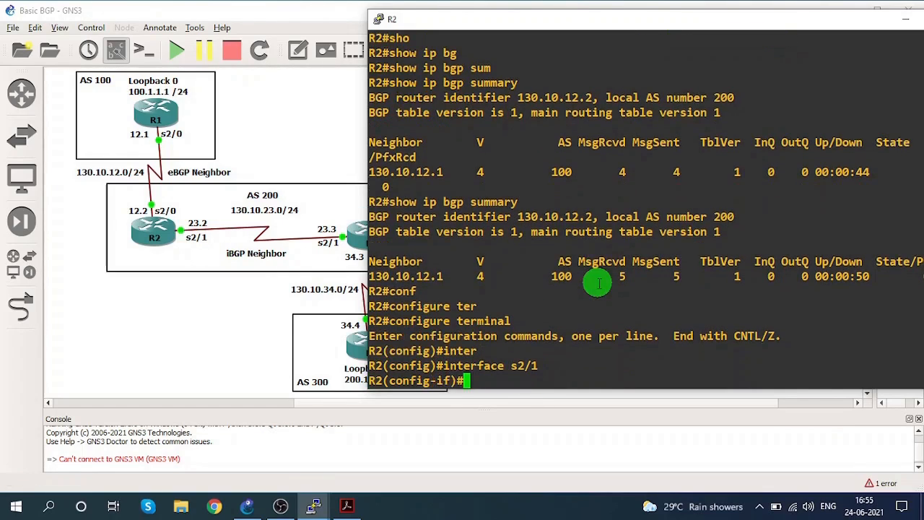
Assign IP address 130.10.23.2 with mask 255.255.255.0 to R2's s2/1 interface.
text(ip addr)
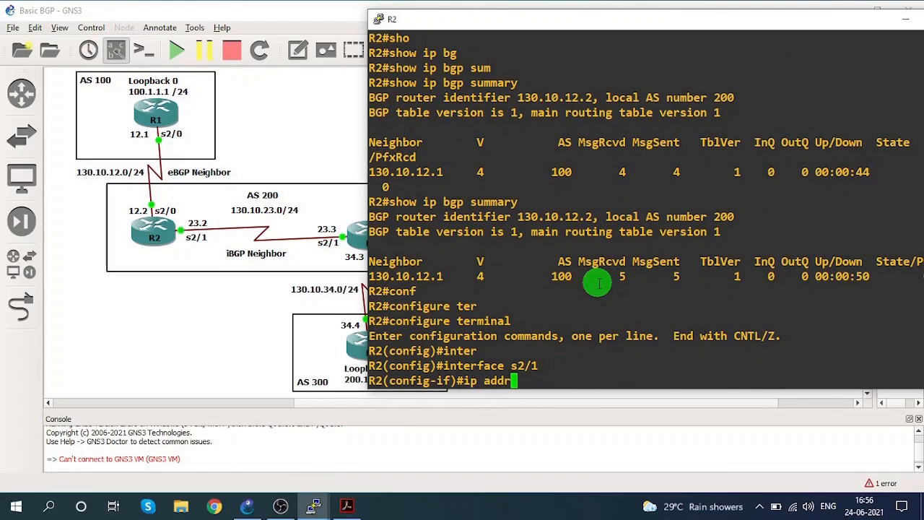
text(es)
key(Tab)
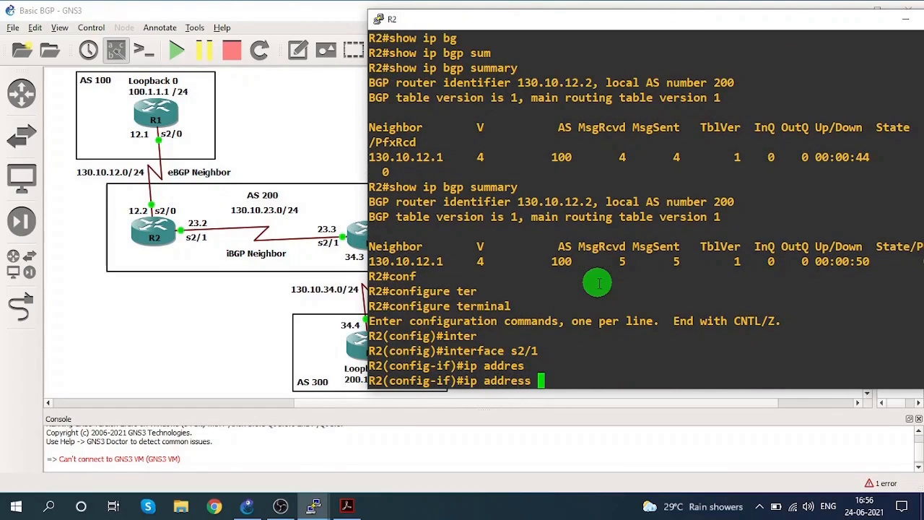
text(130.10.)
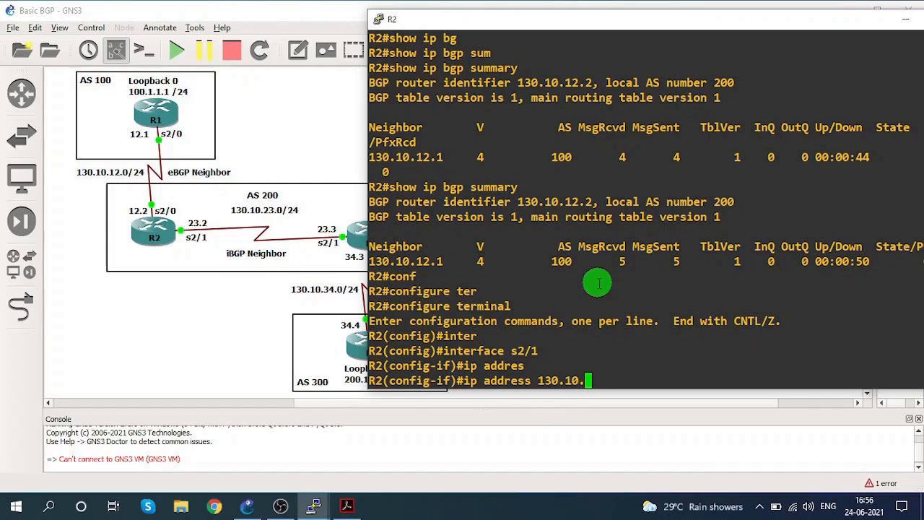
text(23.2  255)
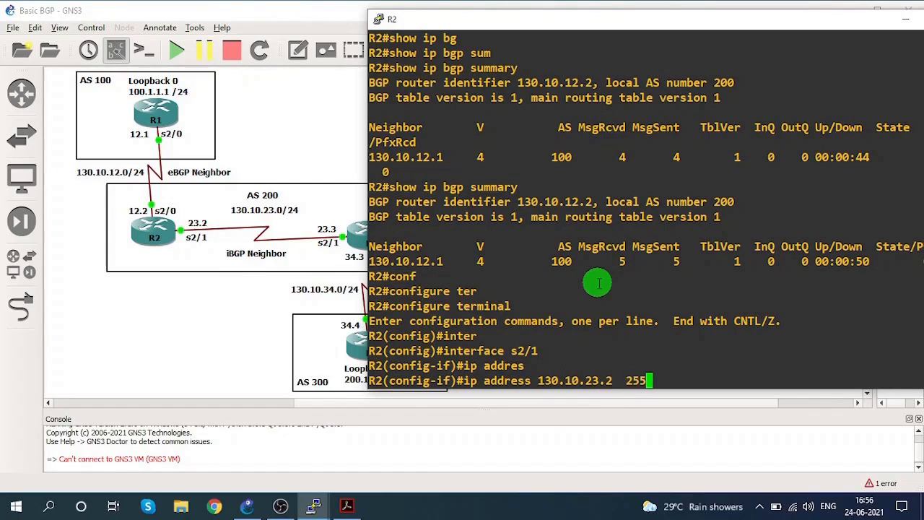
text(.255.255.)
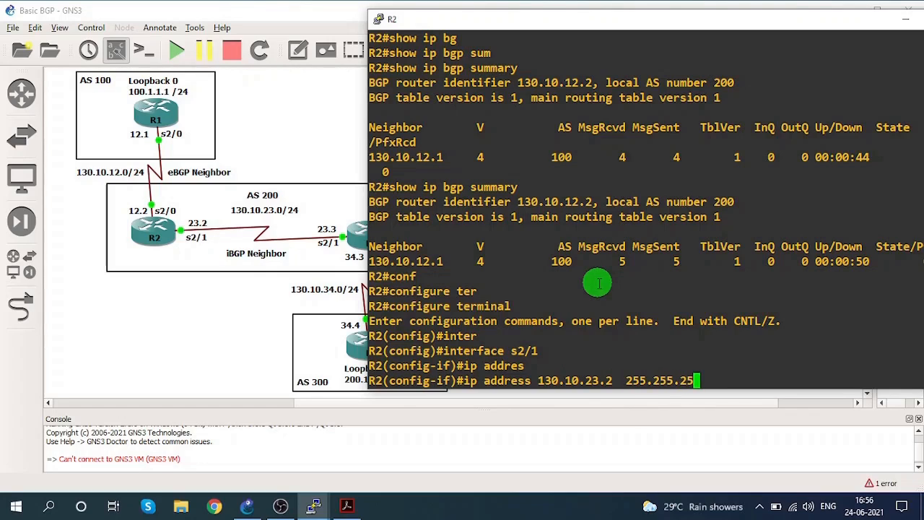
text(0)
key(Return)
Enable interface s2/1 with no shutdown and exit to R2's global configuration mode.
text(no)
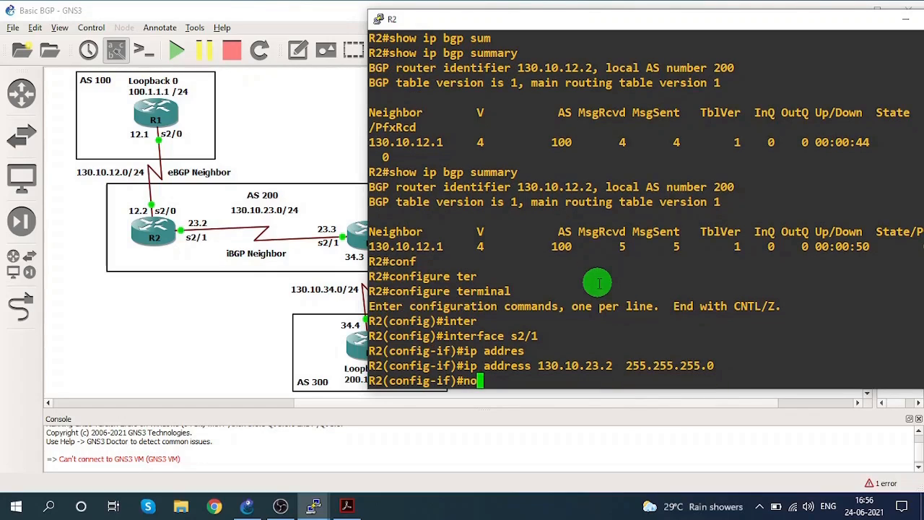
text( shu)
key(Tab)
key(Return)
text(exit)
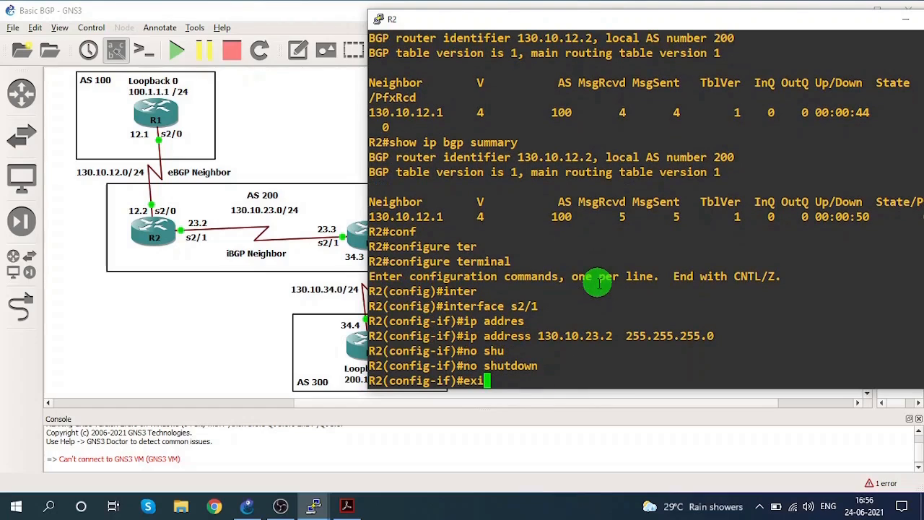
key(Return)
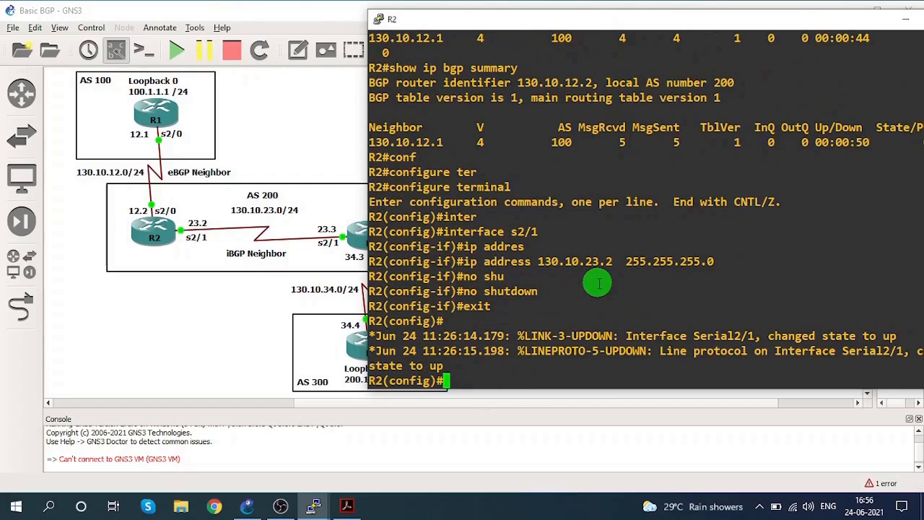
Enter the BGP router configuration for AS 200 on R2.
text(router bg)
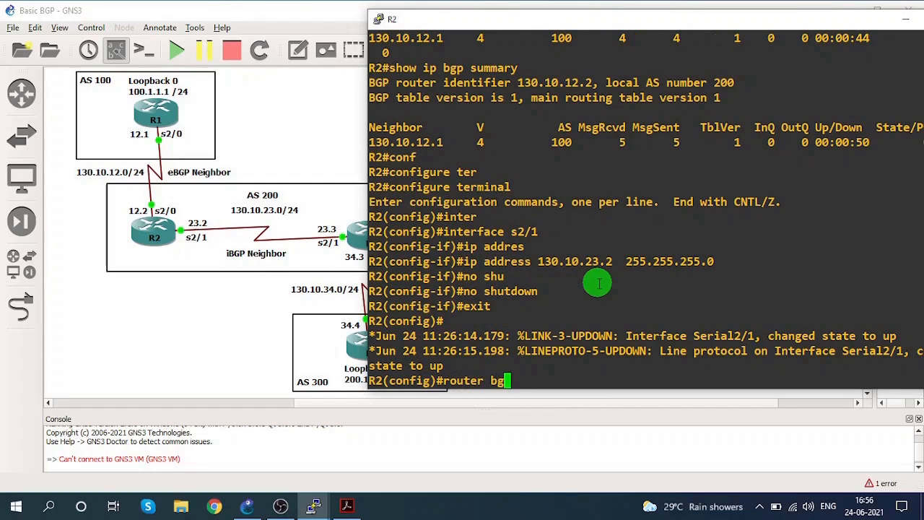
text(p)
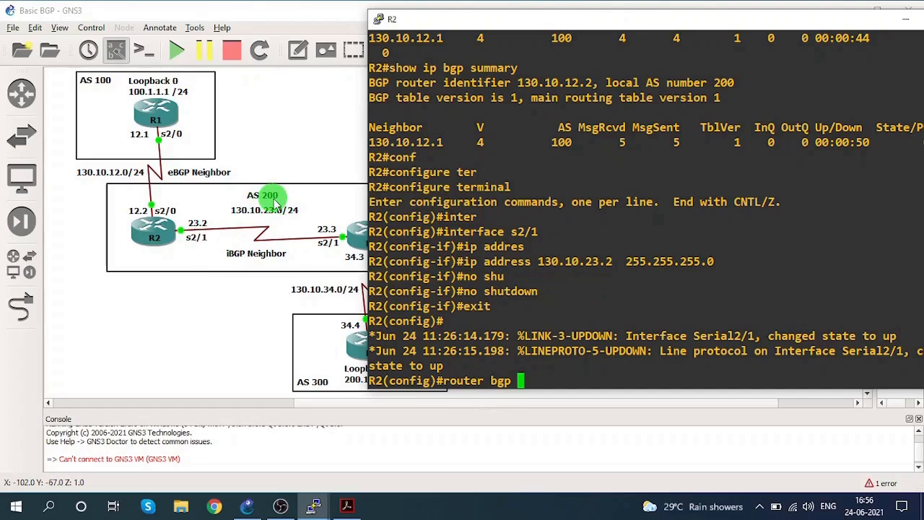
text(200)
key(Return)
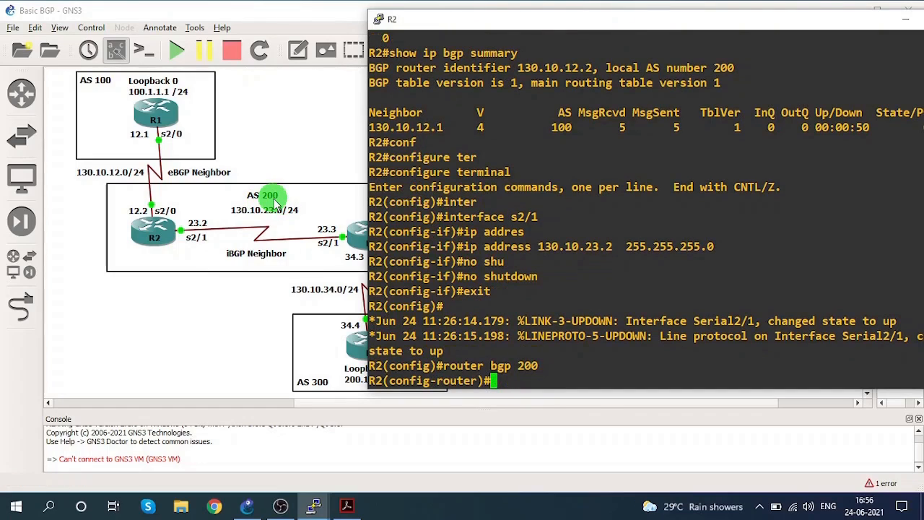
Define R3 at 130.10.23.3 as R2's iBGP neighbor with remote-as 200.
text(nei)
key(Tab)
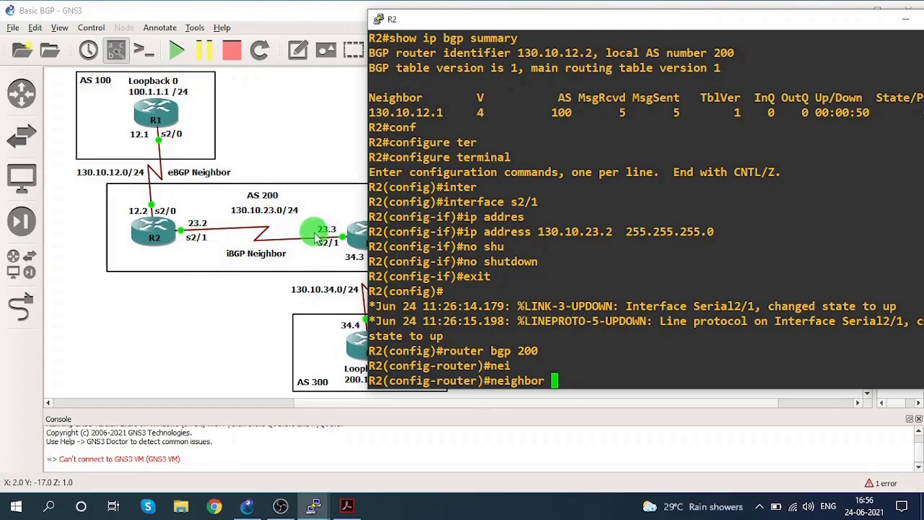
text(1)
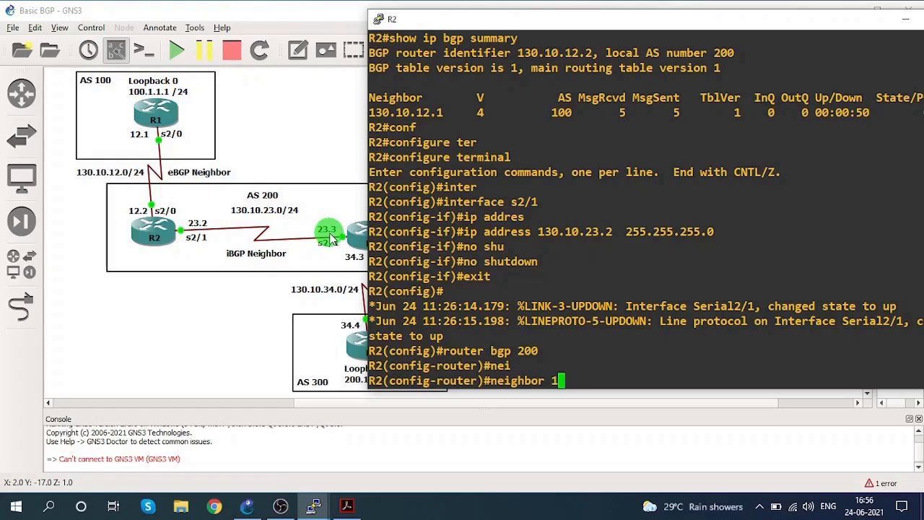
text(30.10.23.3)
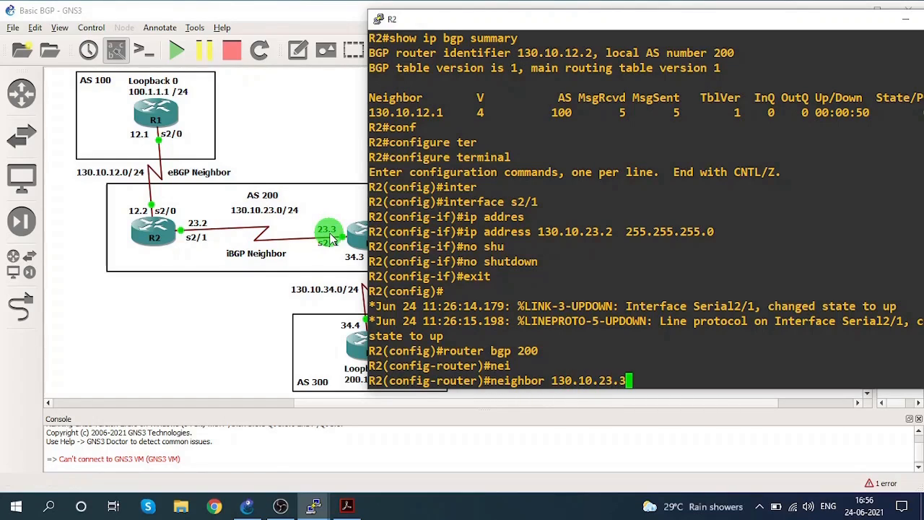
text( remot)
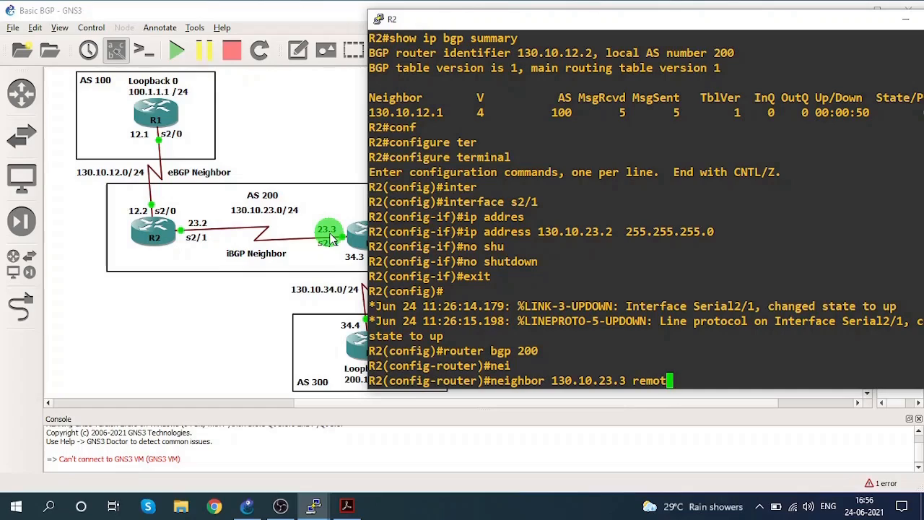
text(e-as 200)
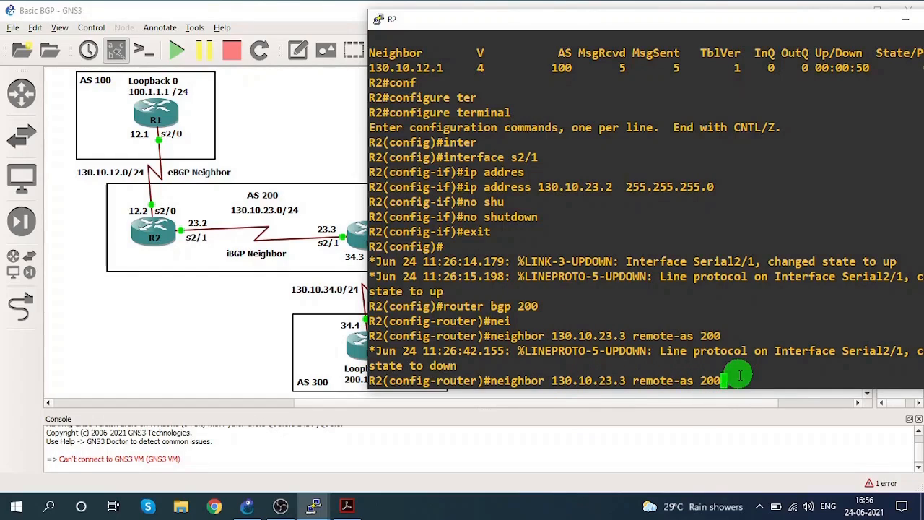
key(Return)
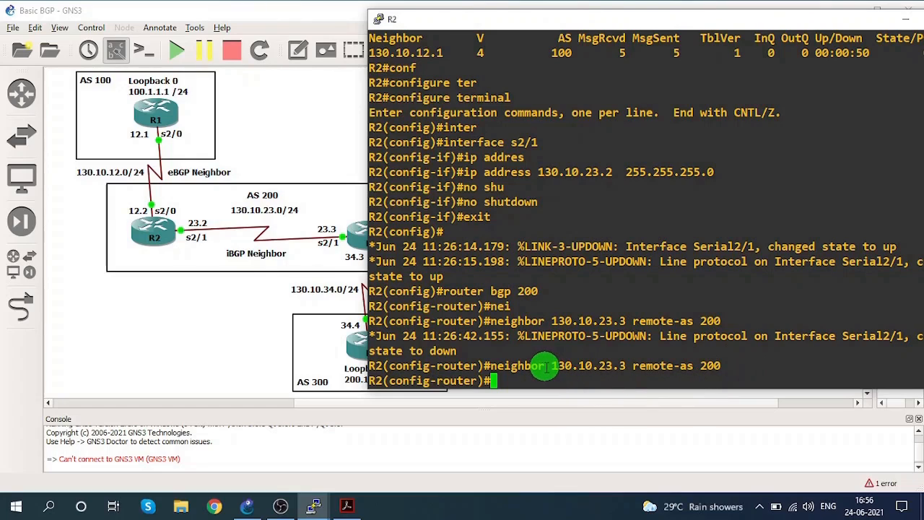
Apply next-hop-self to neighbor 130.10.23.3 on R2 and end the configuration session.
text(nei)
key(Tab)
text(130)
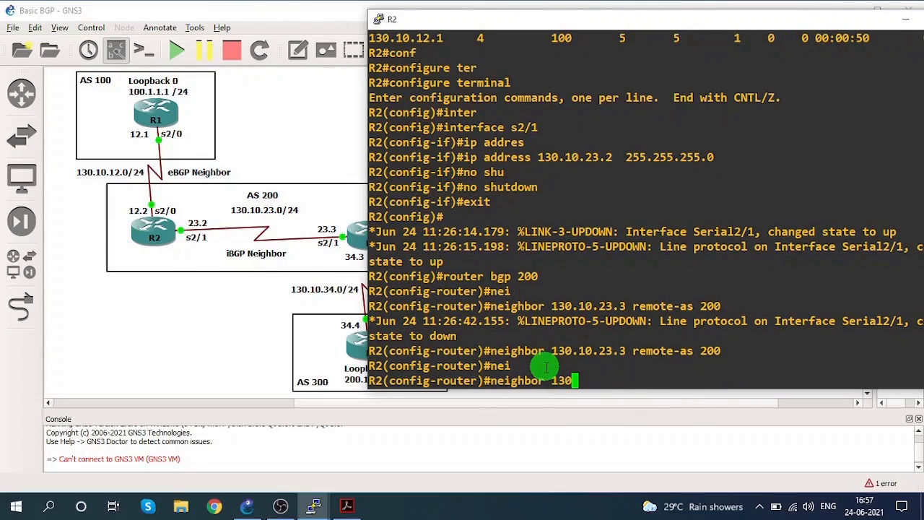
text(.10.23.3 nex)
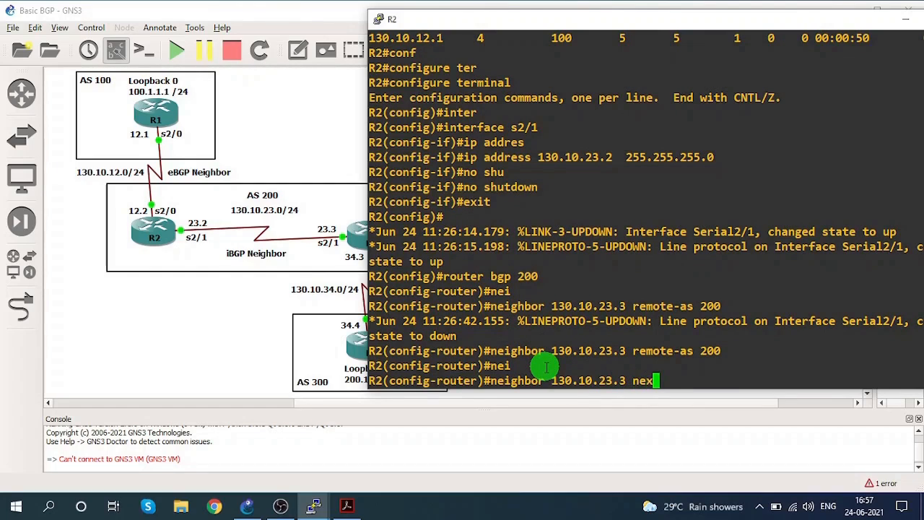
key(Tab)
text(t-hop-)
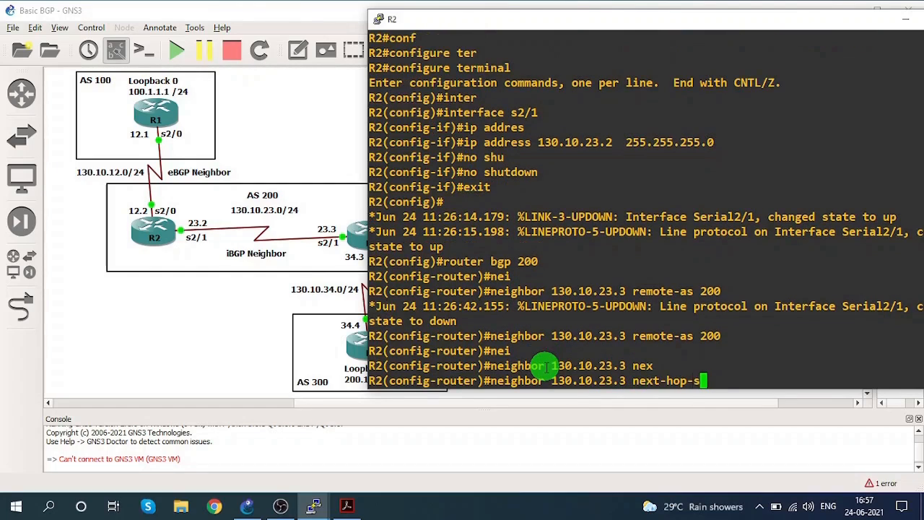
text(s)
key(Tab)
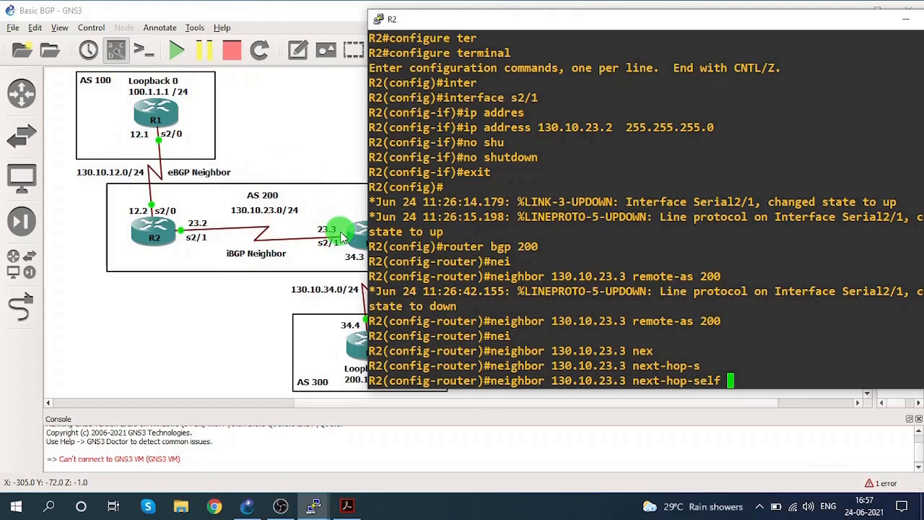
drag(411, 19, 505, 29)
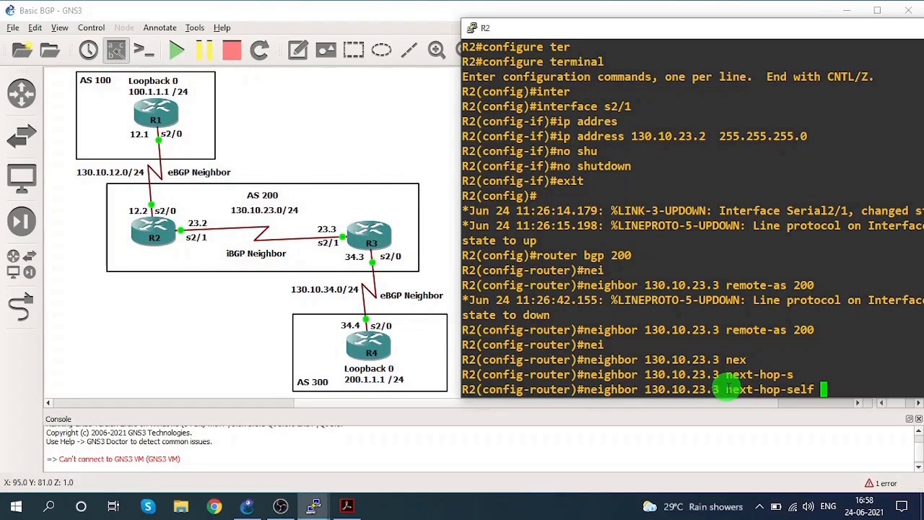
drag(724, 391, 811, 388)
click(811, 389)
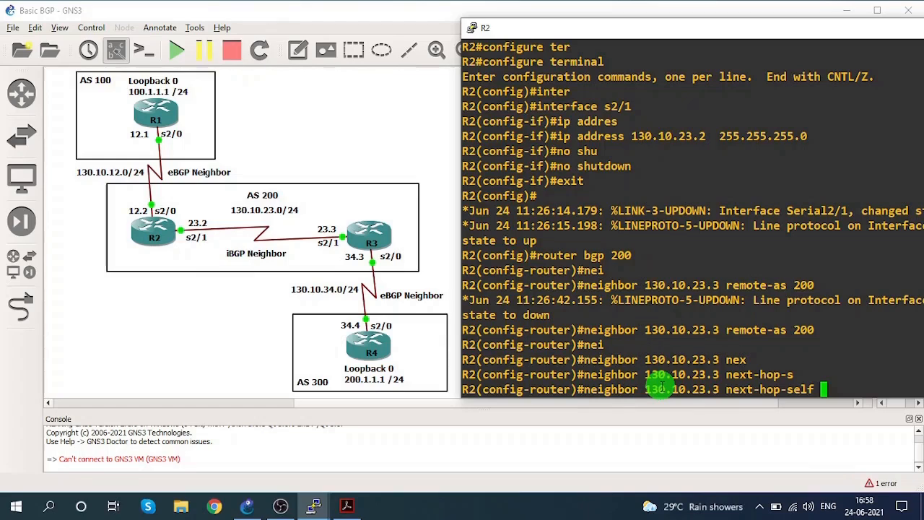
key(Return)
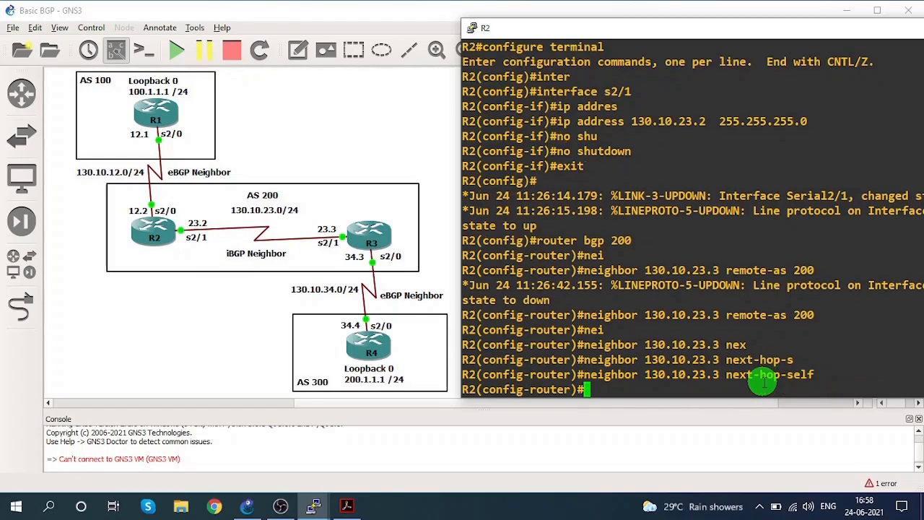
text(end)
key(Return)
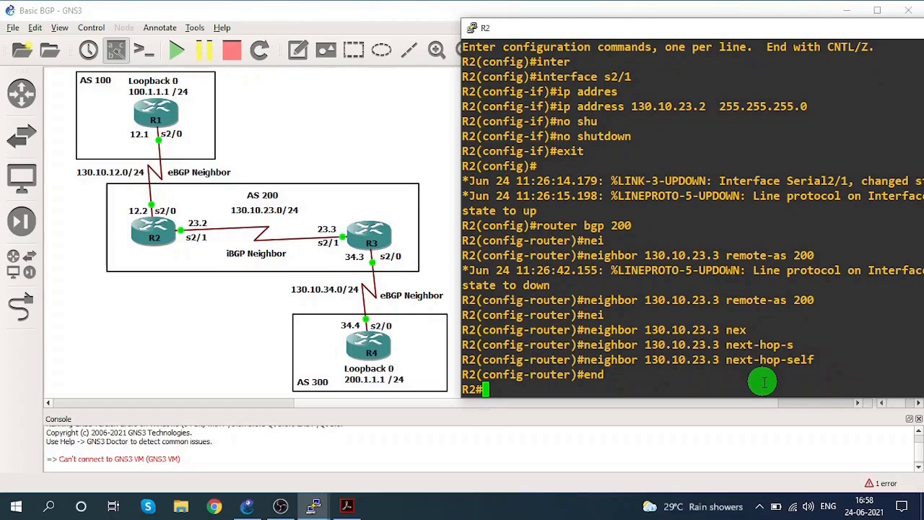
Display R2's IP BGP summary in full view and check the state of neighbor 130.10.23.3.
text(sho)
key(Tab)
text(ip b)
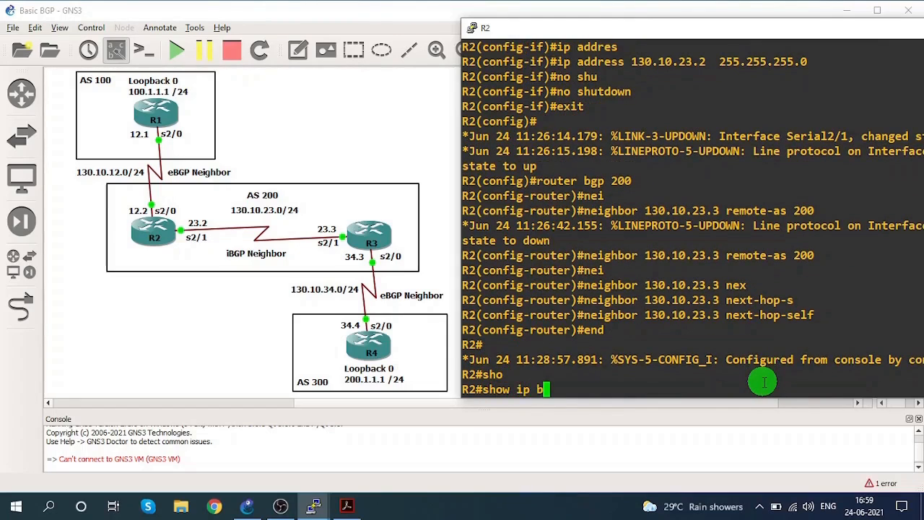
text(g)
key(Tab)
text(sum)
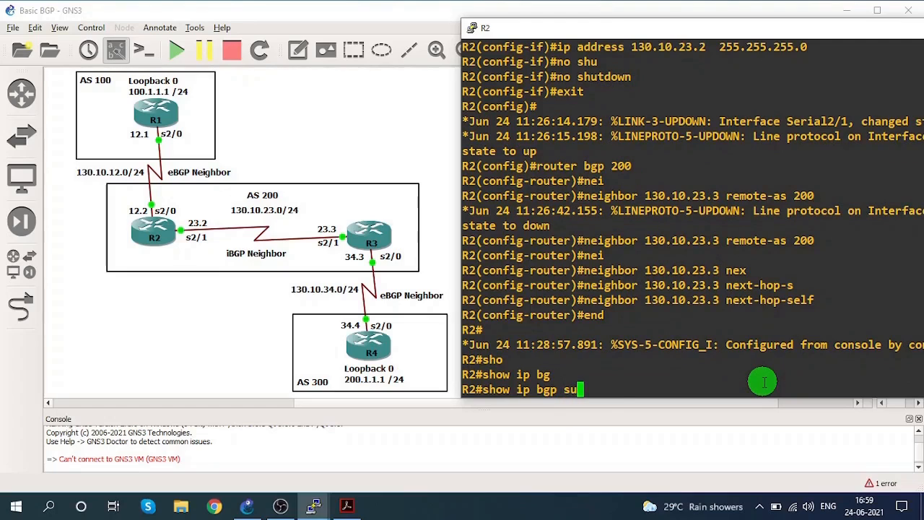
key(Tab)
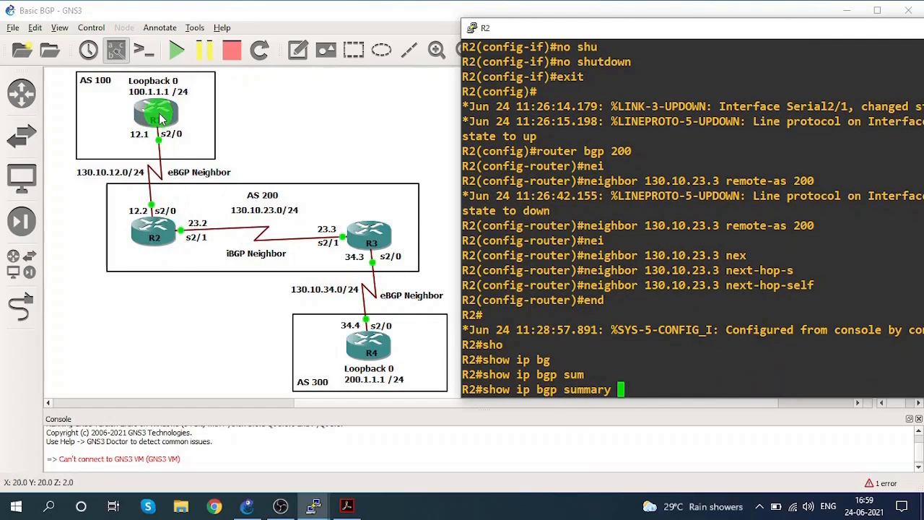
drag(522, 26, 369, 28)
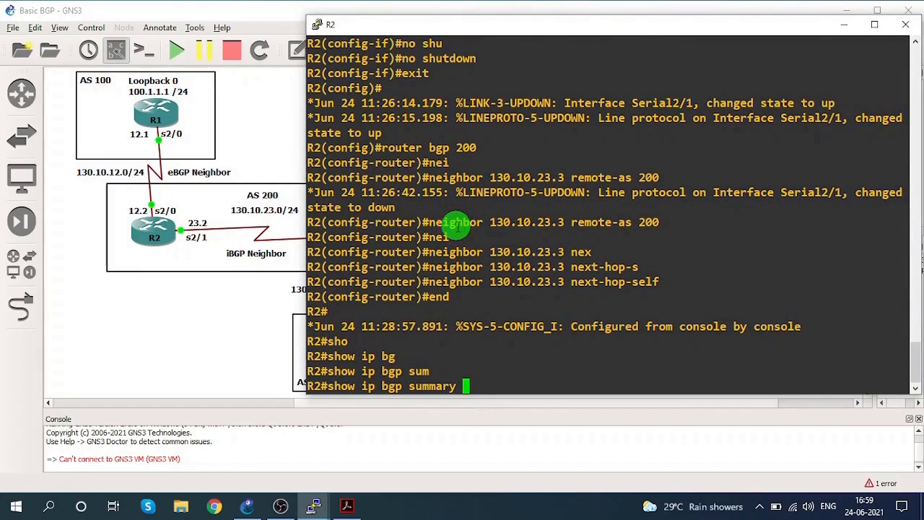
key(Return)
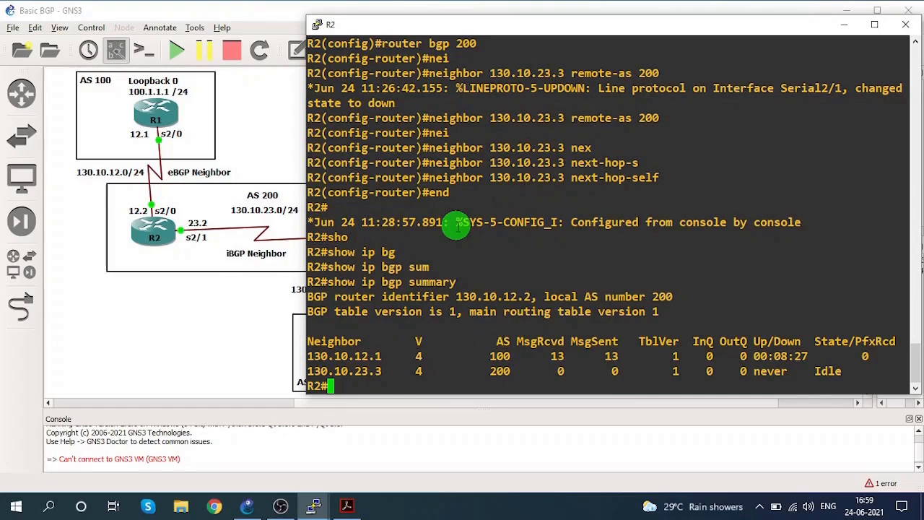
double_click(828, 371)
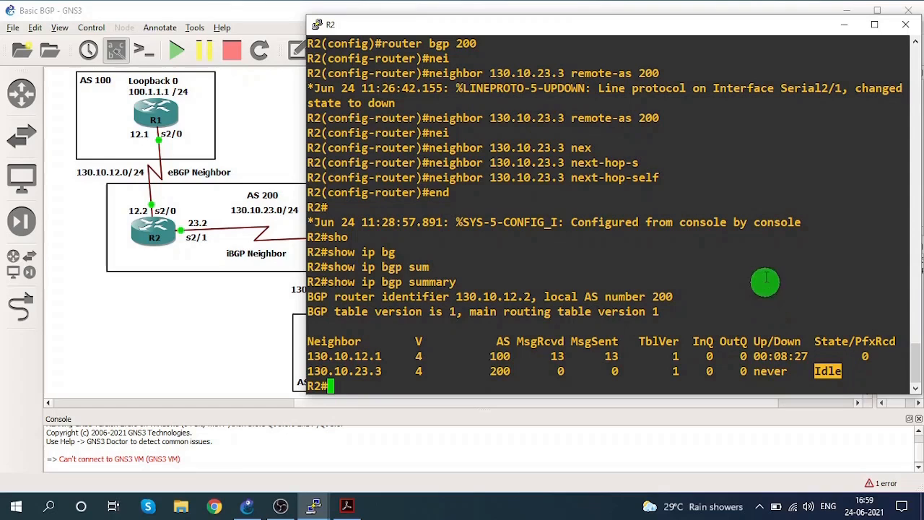
Switch from R2's console to R3's console, place it beside the topology, and enter global configuration mode.
click(842, 24)
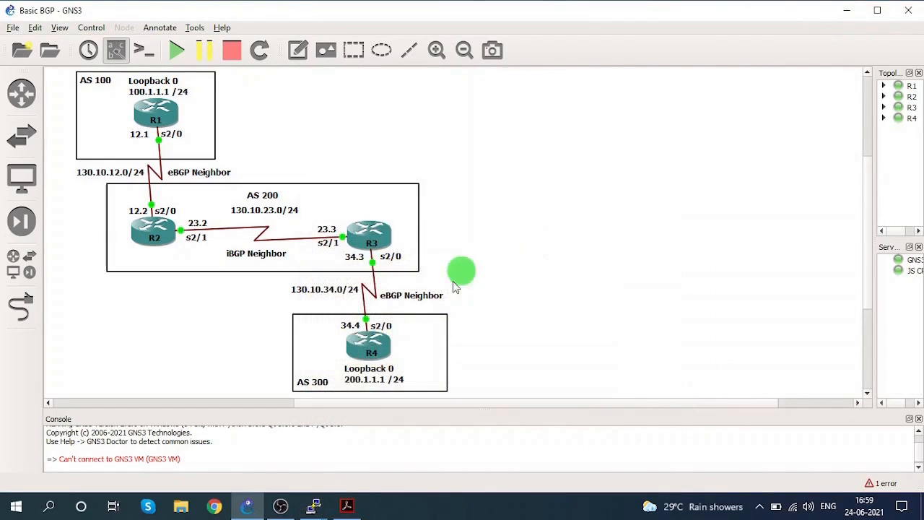
mouse_move(310, 503)
click(371, 466)
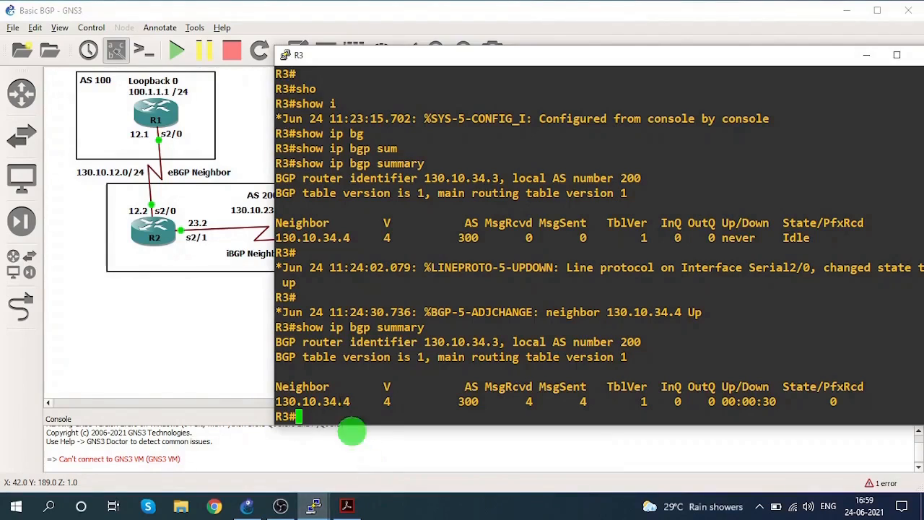
drag(406, 62, 536, 29)
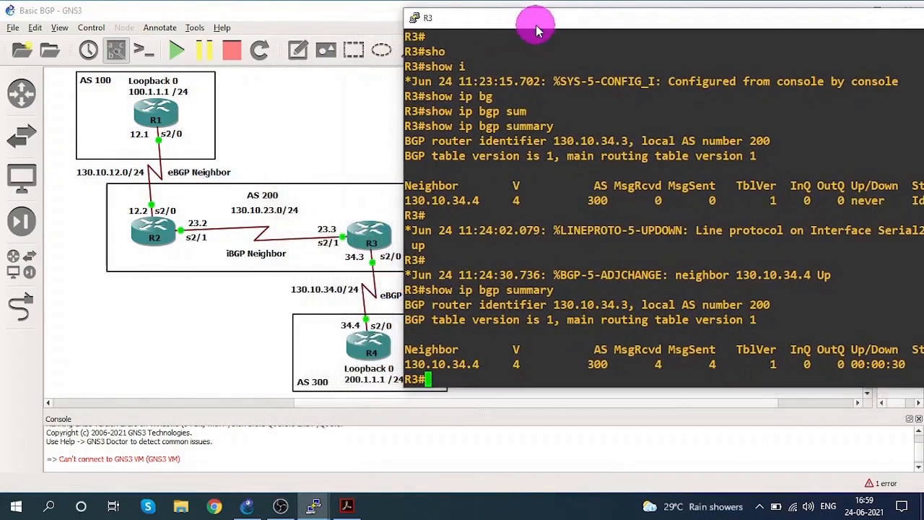
text(confi)
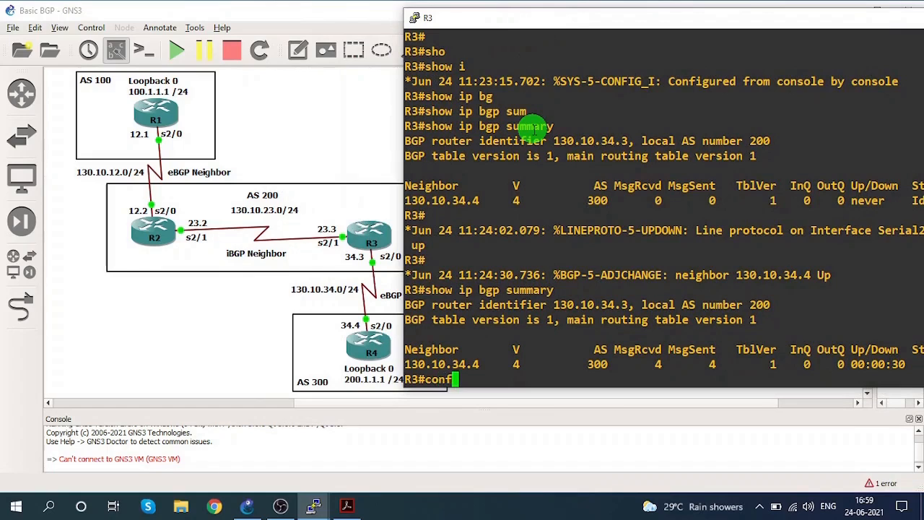
key(Tab)
text(ter)
key(Tab)
key(Return)
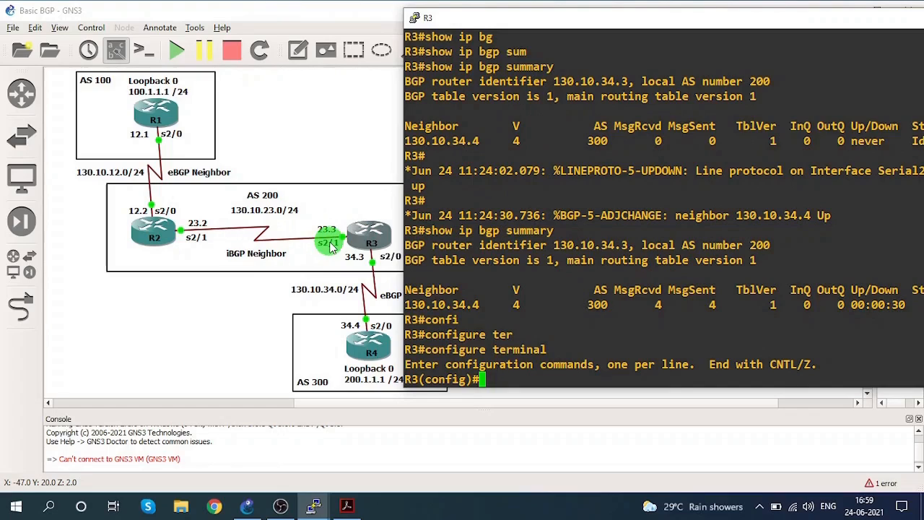
Assign IP address 130.10.23.3 with mask 255.255.255.0 to interface s2/1 on R3.
text(inter)
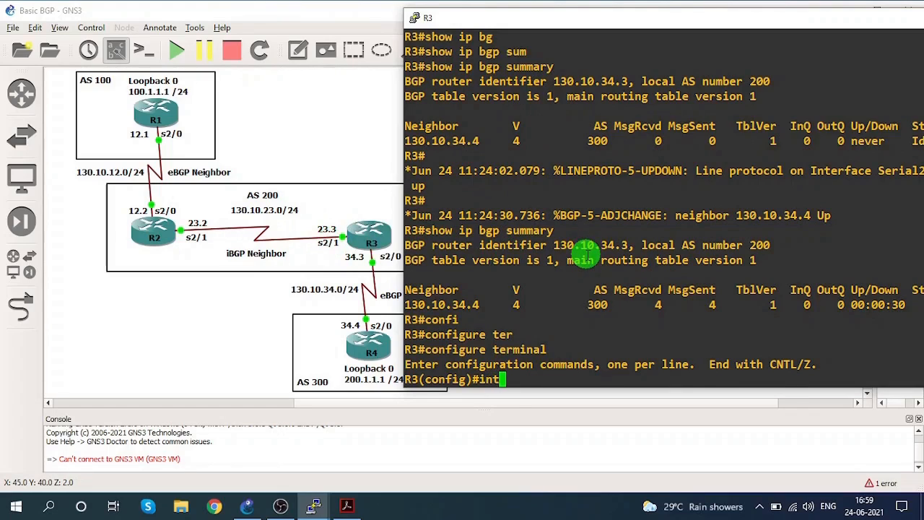
key(Tab)
text(s2/1)
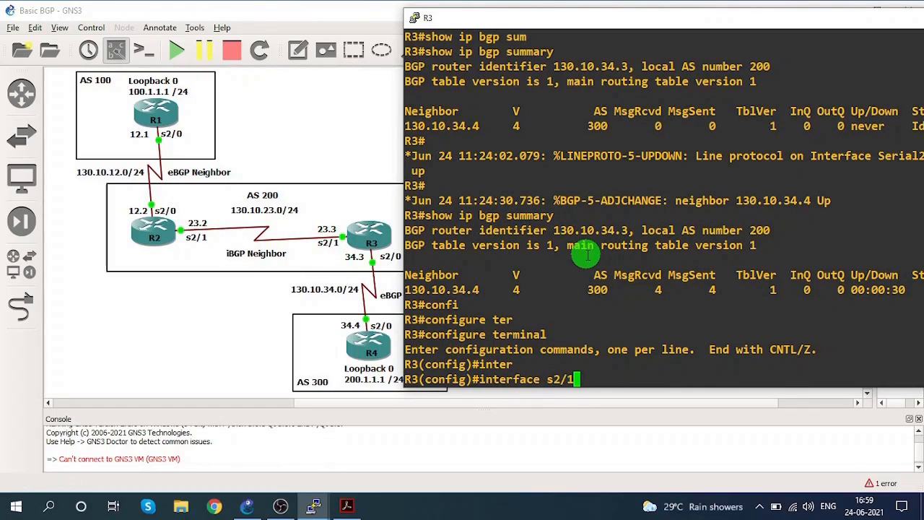
key(Return)
text(ip add )
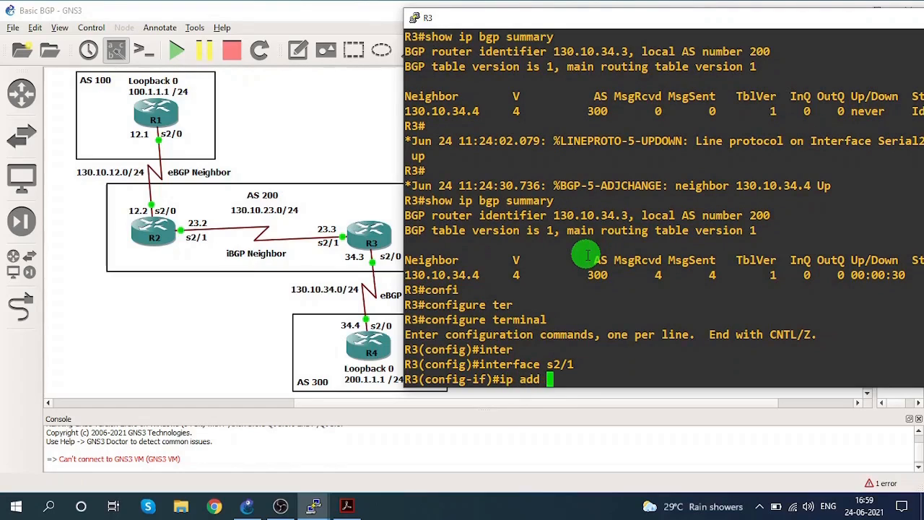
text(130.10)
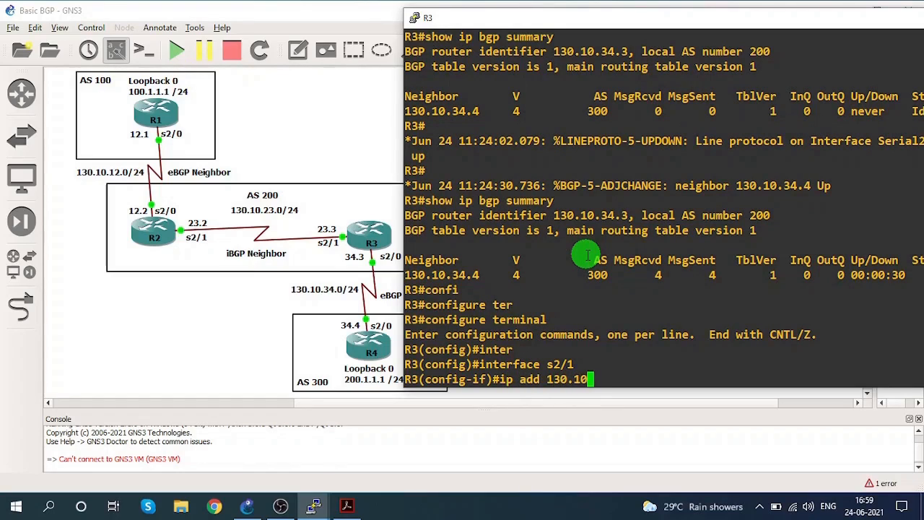
text(.23.3  255.2)
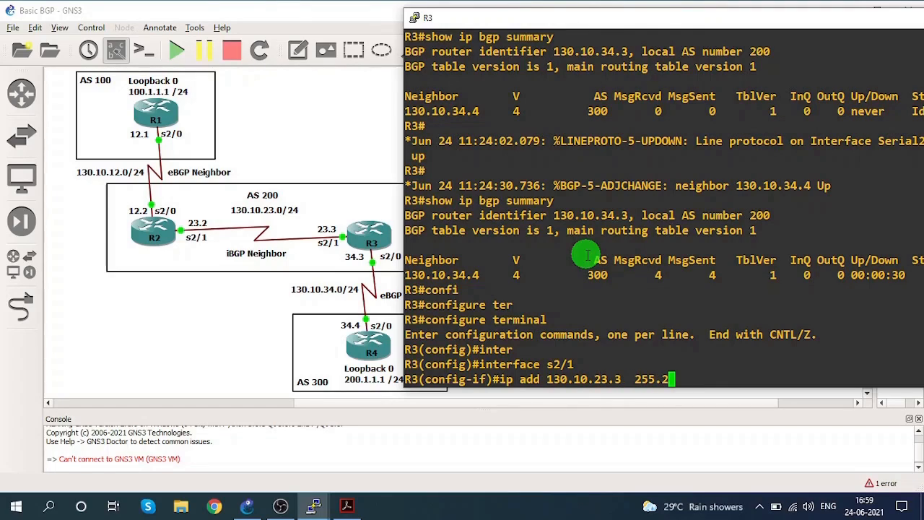
text(55.255.0)
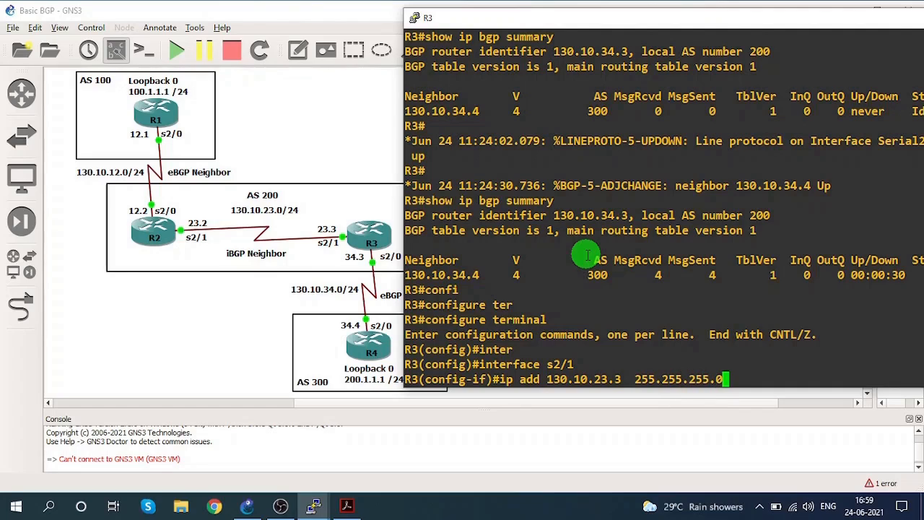
key(Return)
Enable interface s2/1 on R3 with no shutdown and return to global configuration mode.
text(no shu)
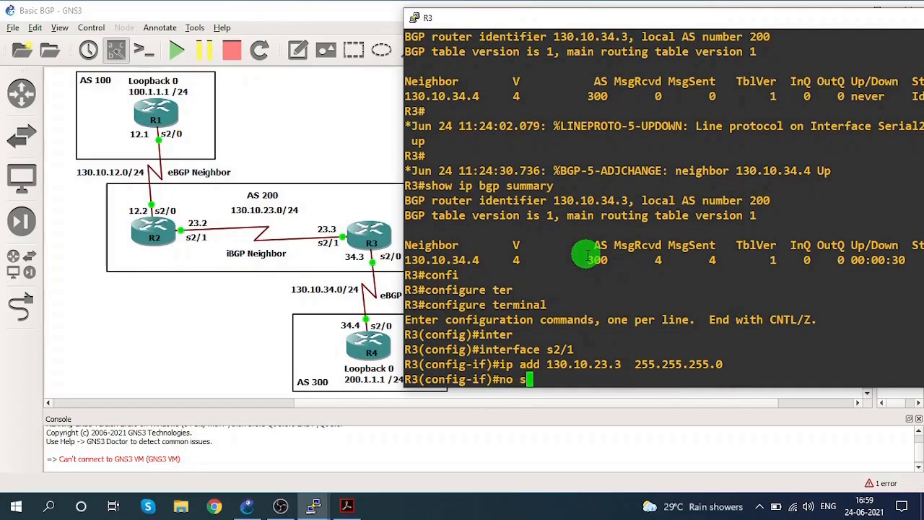
key(Tab)
key(Return)
text(exit)
key(Return)
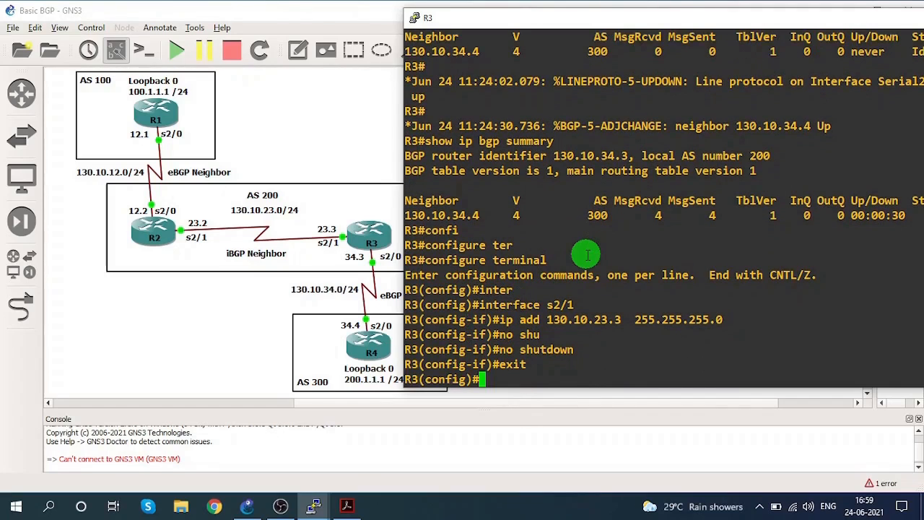
Enter the BGP router configuration for AS 200 on R3.
text(rout)
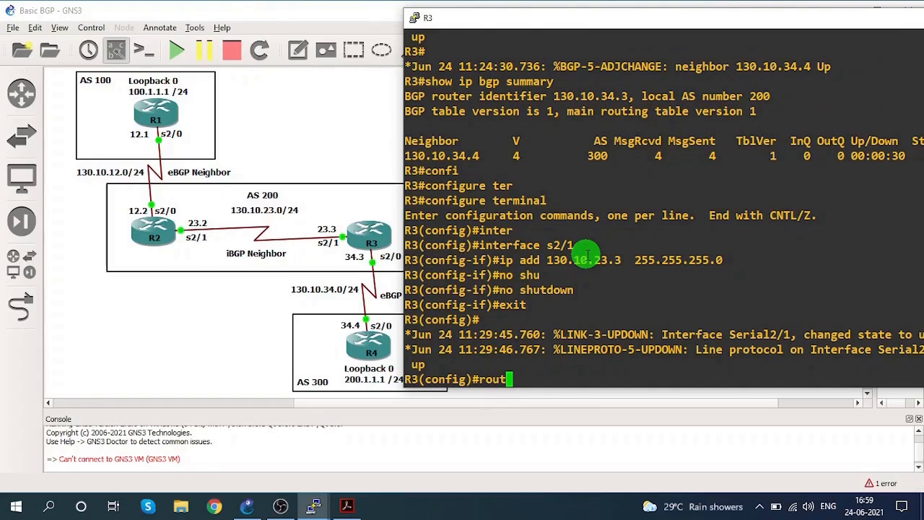
text(er bgp )
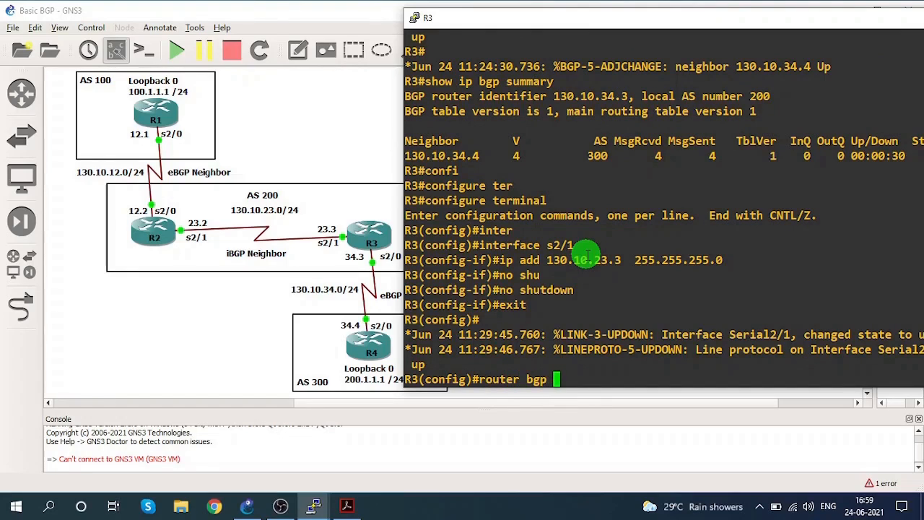
text(200)
key(Return)
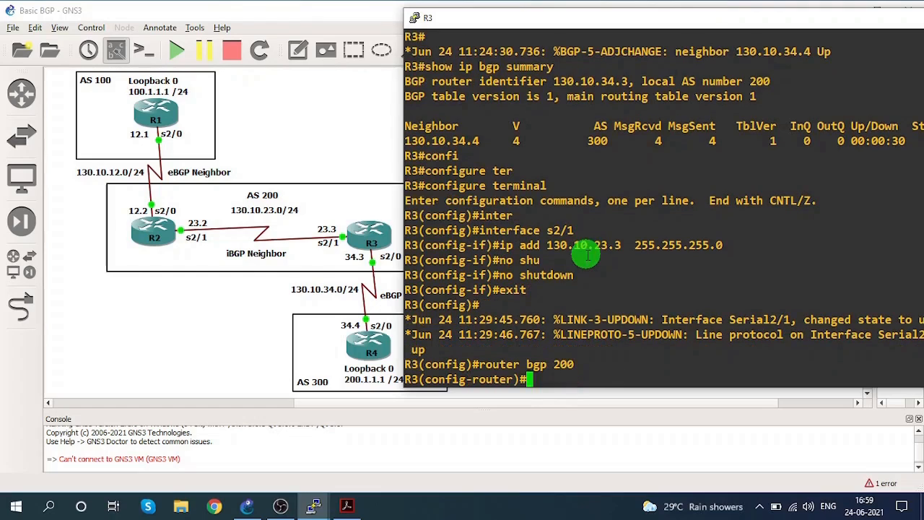
Try to define 130.10.23.3 as R3's iBGP neighbor with remote-as 200.
text(nei)
key(Tab)
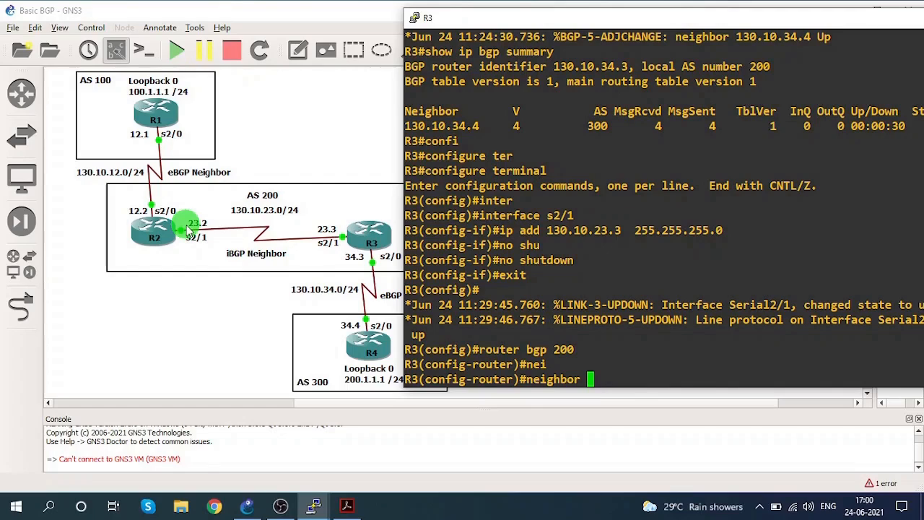
text(130.10.2)
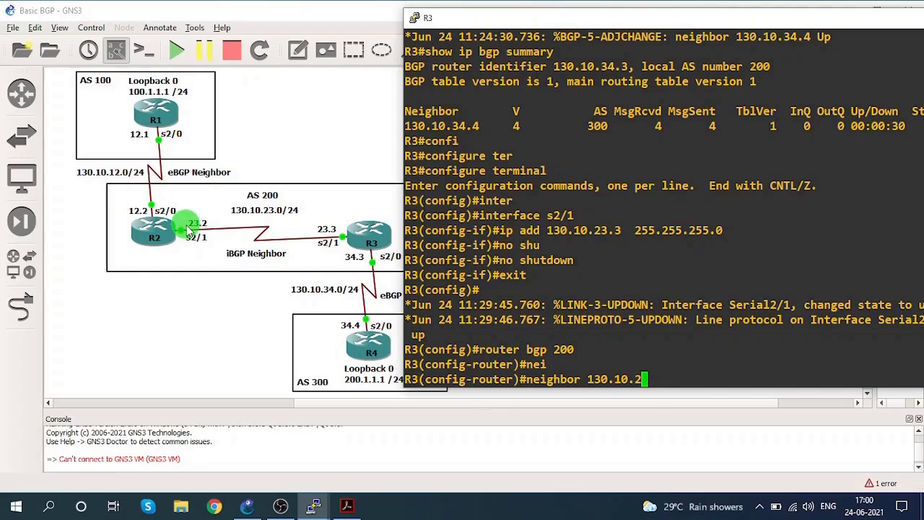
text(3.3 remo)
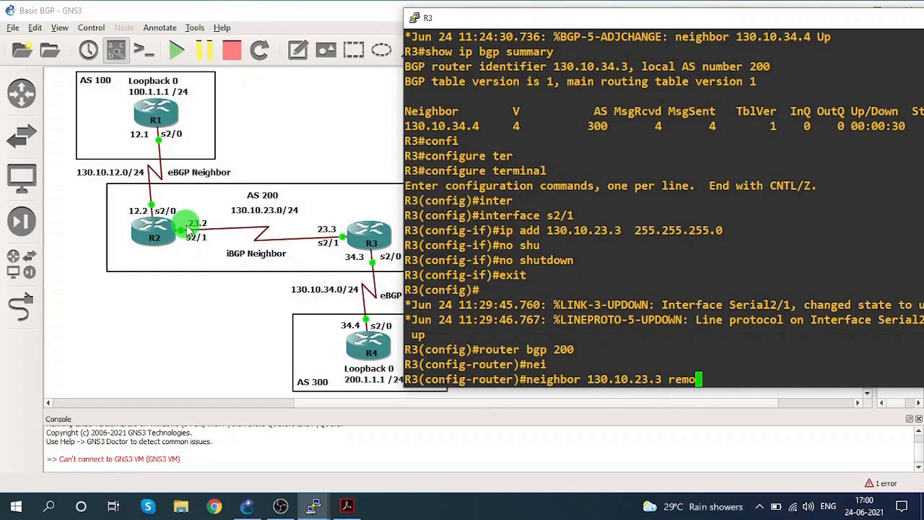
text(te-as )
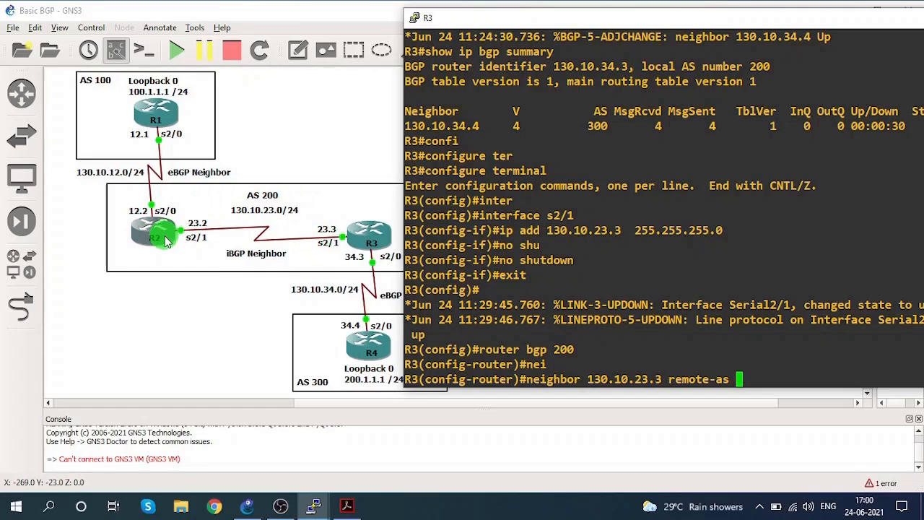
text(200)
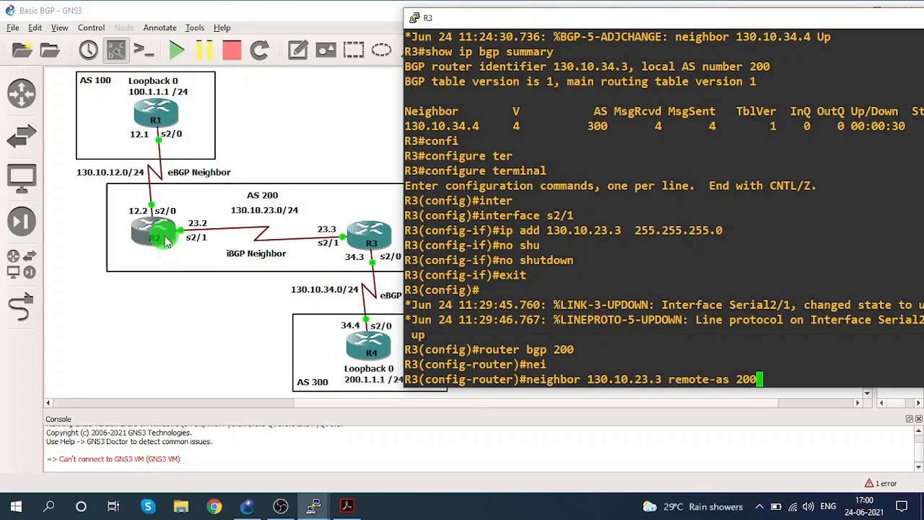
key(Return)
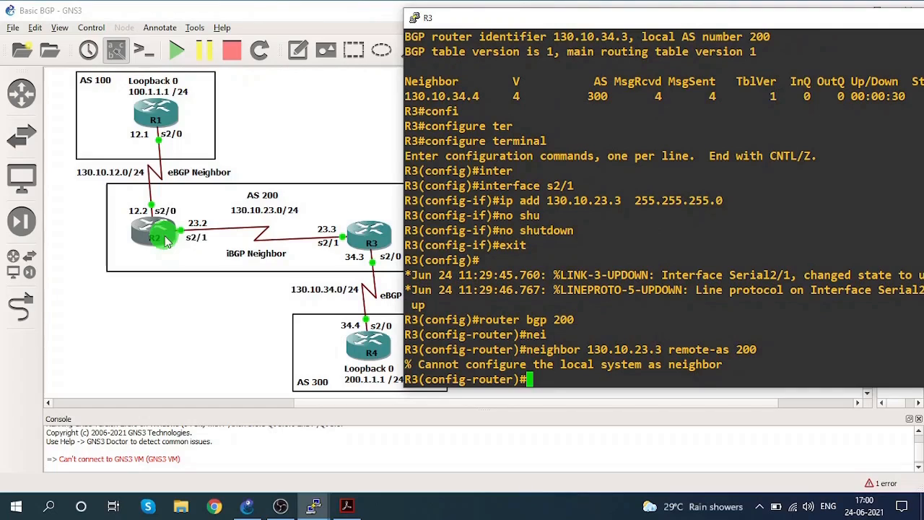
Define R2 at 130.10.23.2 as R3's iBGP neighbor with remote-as 200, reusing the previous neighbor command.
key(Up)
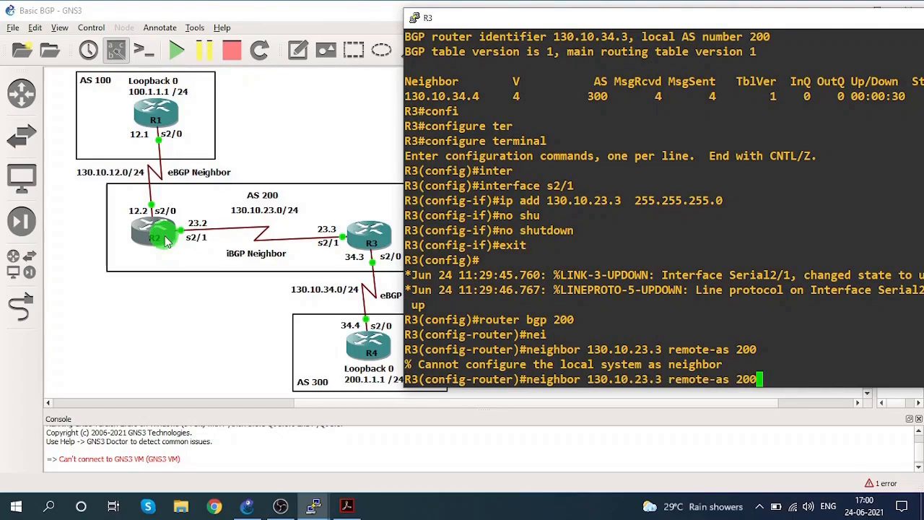
key(Left)
key(Left)
key(Left)
key(Left)
key(Left)
key(Left)
key(Left)
key(Left)
key(Left)
key(Left)
key(Left)
key(Left)
key(Left)
key(Left)
key(BackSpace)
text(2)
key(Return)
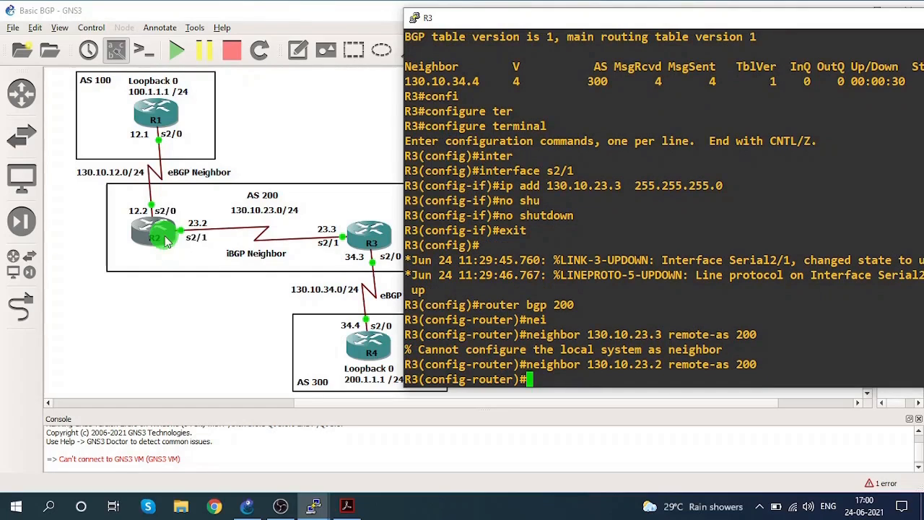
Apply next-hop-self to neighbor 130.10.23.2 in R3's BGP configuration.
text(nei)
key(Tab)
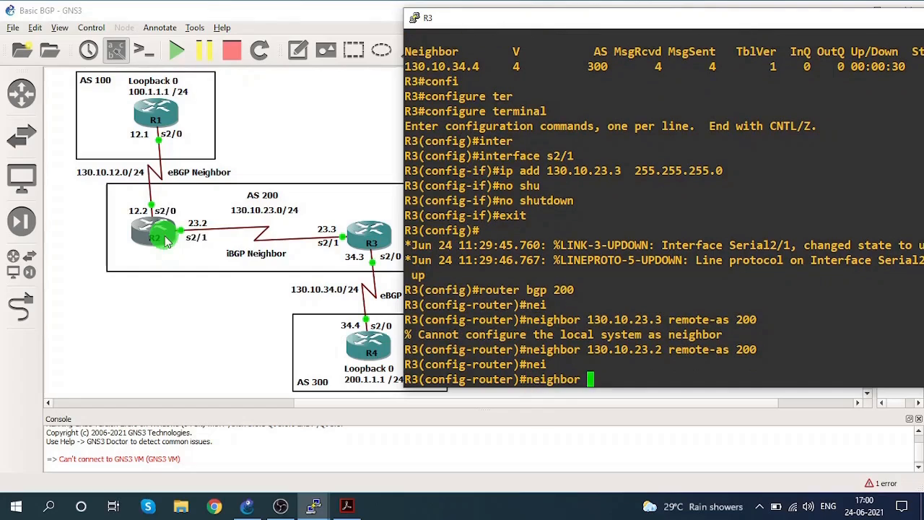
text(130.1)
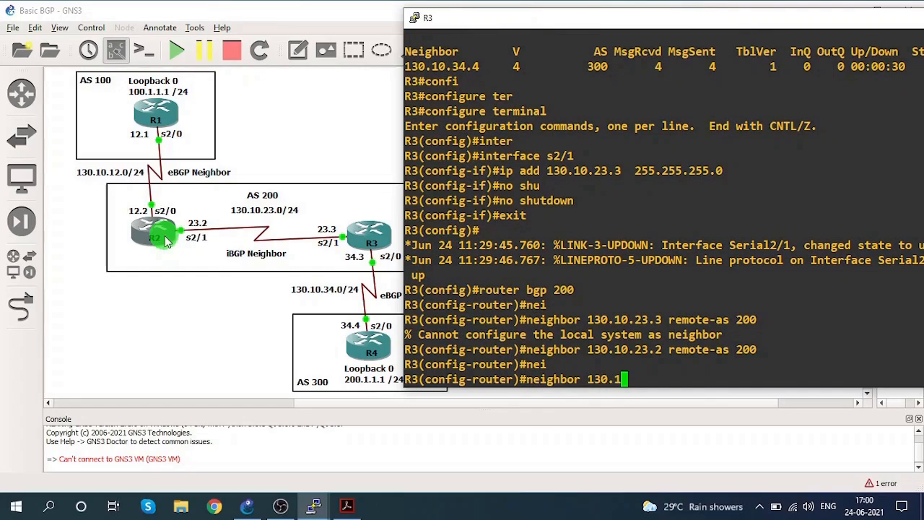
text(0.23.3)
text( nex)
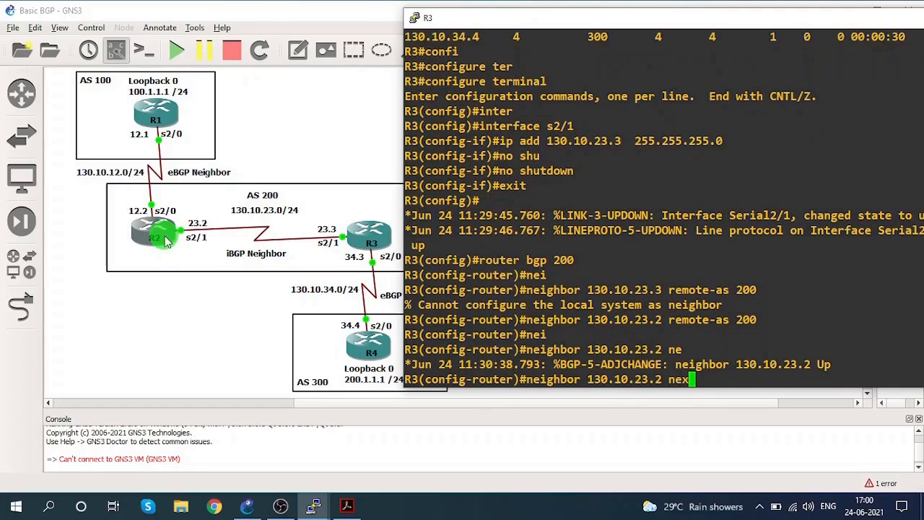
key(Tab)
text(s)
key(Tab)
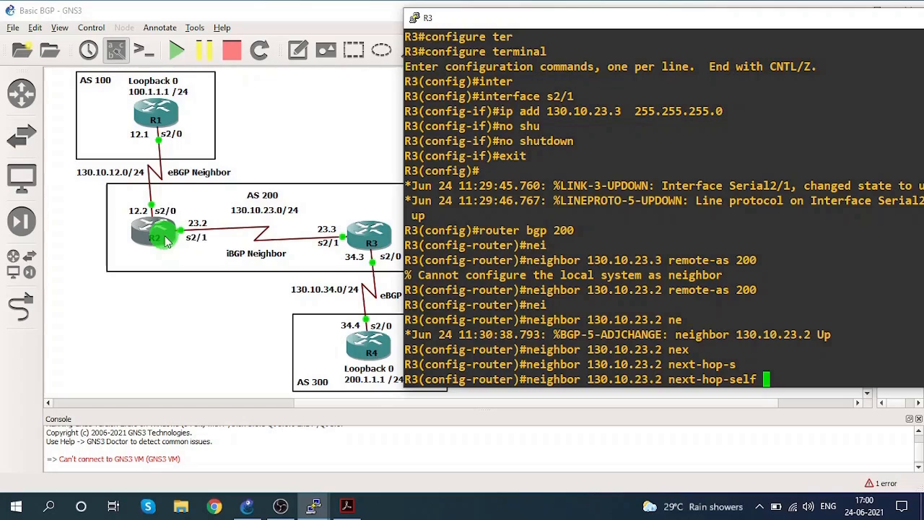
Submit the pending next-hop-self command for neighbor 130.10.23.2 and leave R3's configuration mode.
key(Return)
text(end)
key(Return)
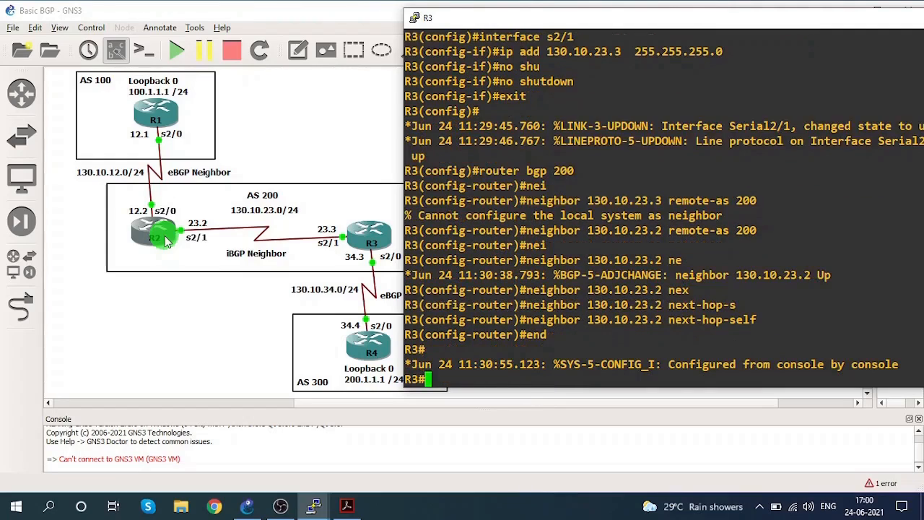
Display the BGP summary on R3 with show ip bgp summary.
drag(554, 274, 826, 274)
drag(638, 28, 528, 24)
click(490, 147)
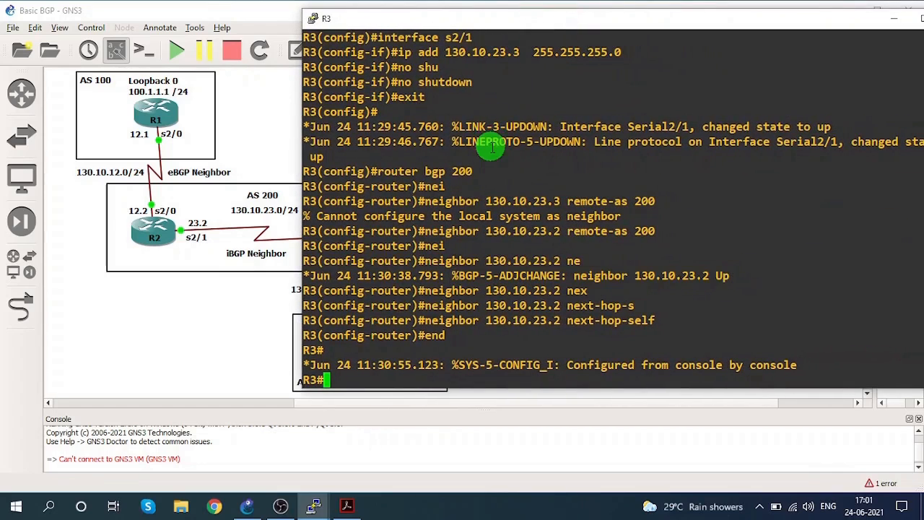
text(sho)
key(Tab)
text(i)
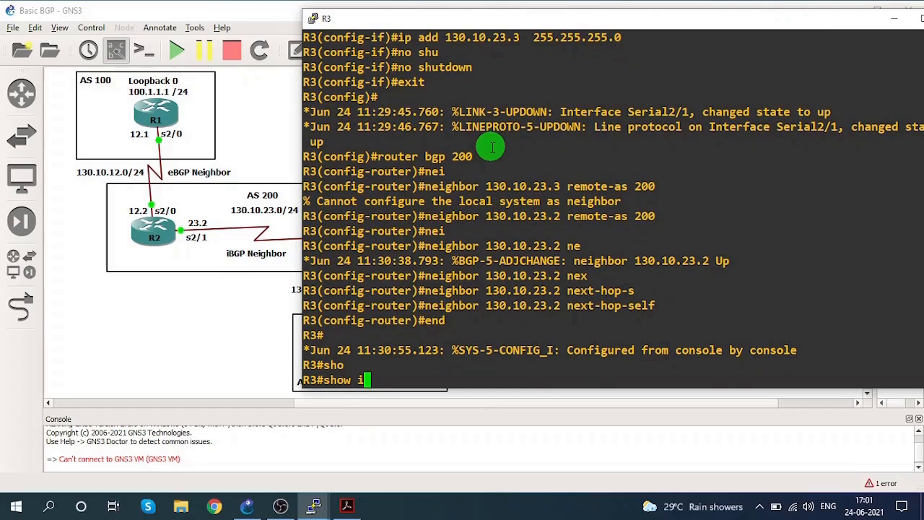
text(p bg)
key(Tab)
text(sum)
key(Tab)
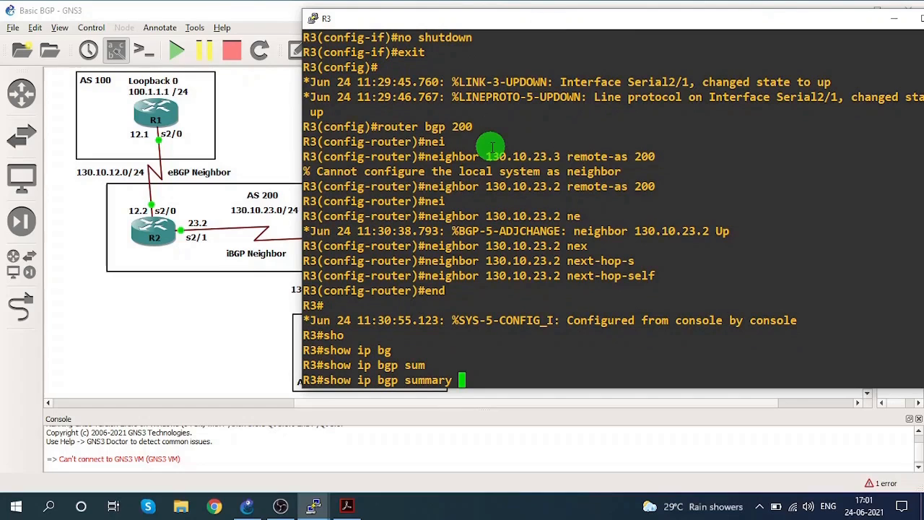
key(Return)
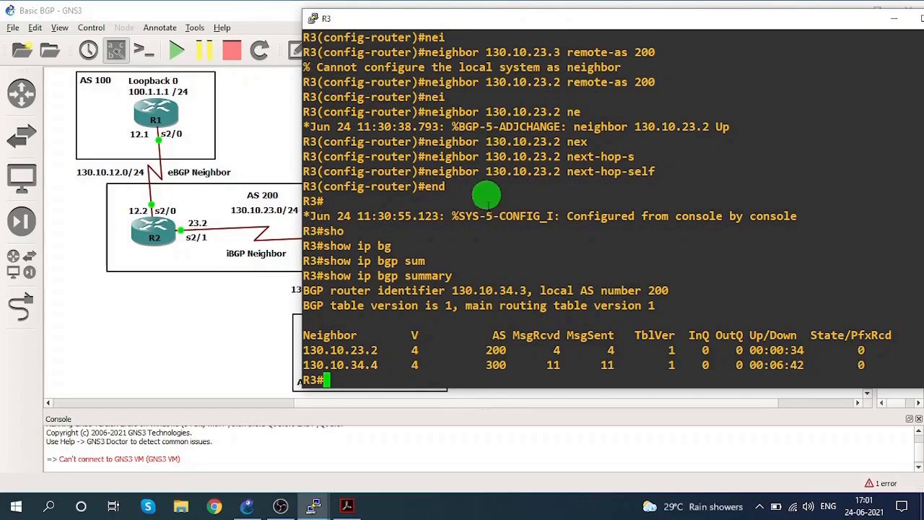
Examine the address, AS number and received-prefix state of neighbors 130.10.34.4 and 130.10.23.2 in R3's BGP summary.
click(344, 366)
drag(345, 366, 376, 365)
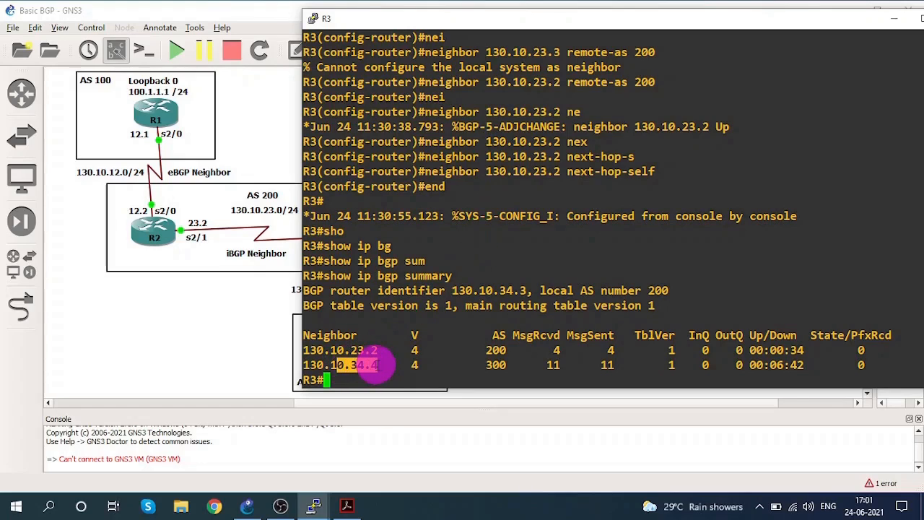
drag(470, 365, 521, 365)
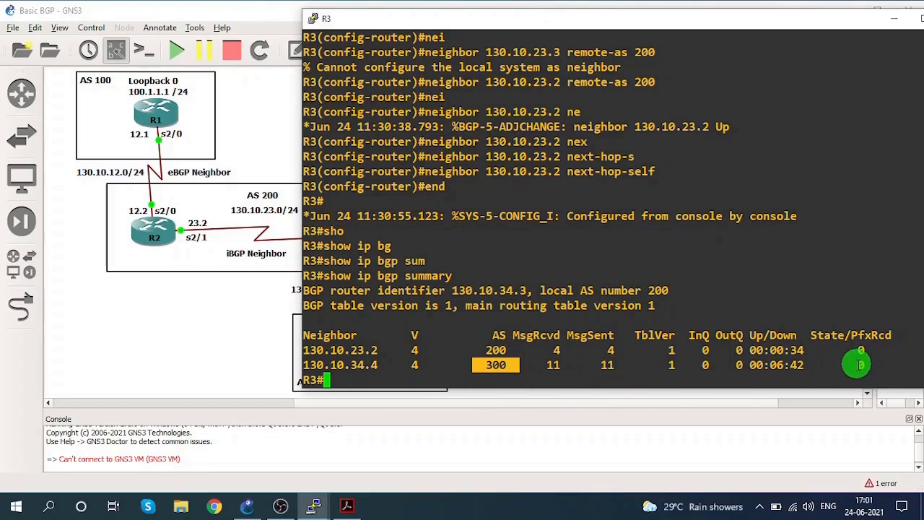
drag(851, 364, 863, 364)
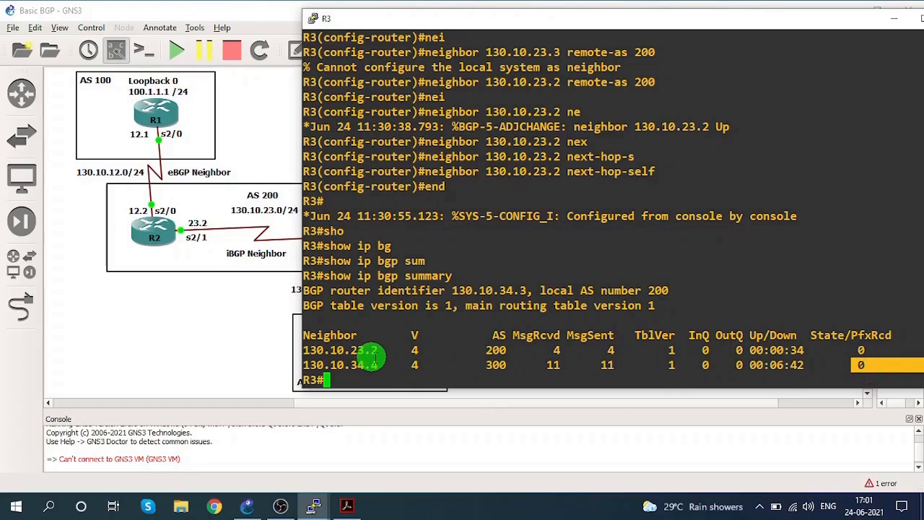
drag(337, 350, 384, 350)
drag(478, 350, 510, 350)
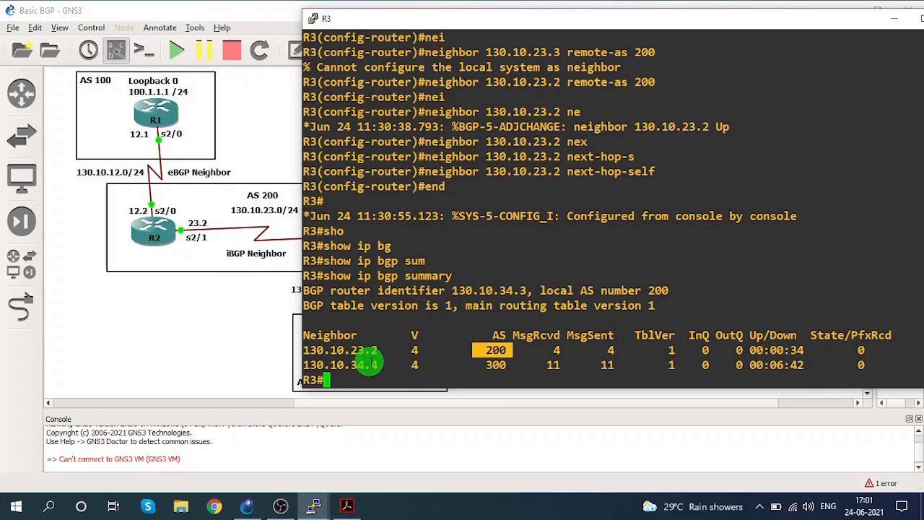
Switch to R2's console, rerun show ip bgp summary and check the entry for neighbor 130.10.23.3.
click(893, 18)
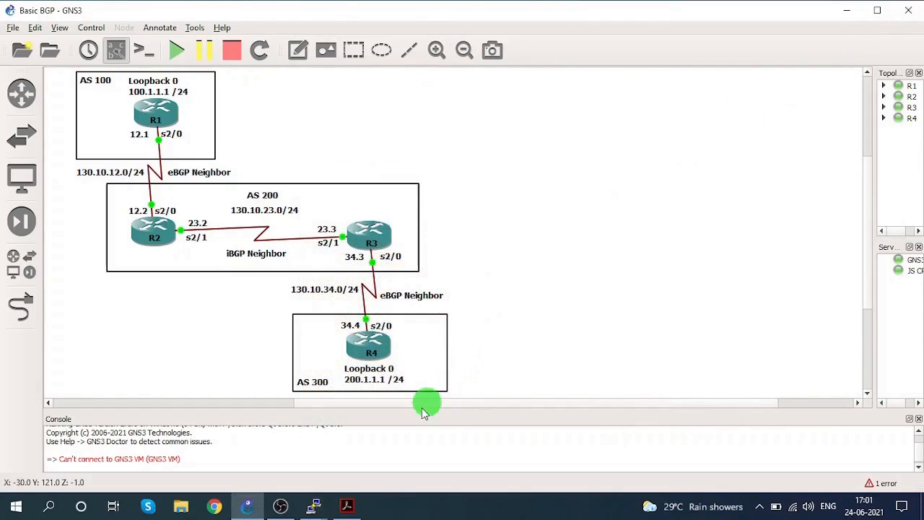
mouse_move(310, 496)
click(274, 456)
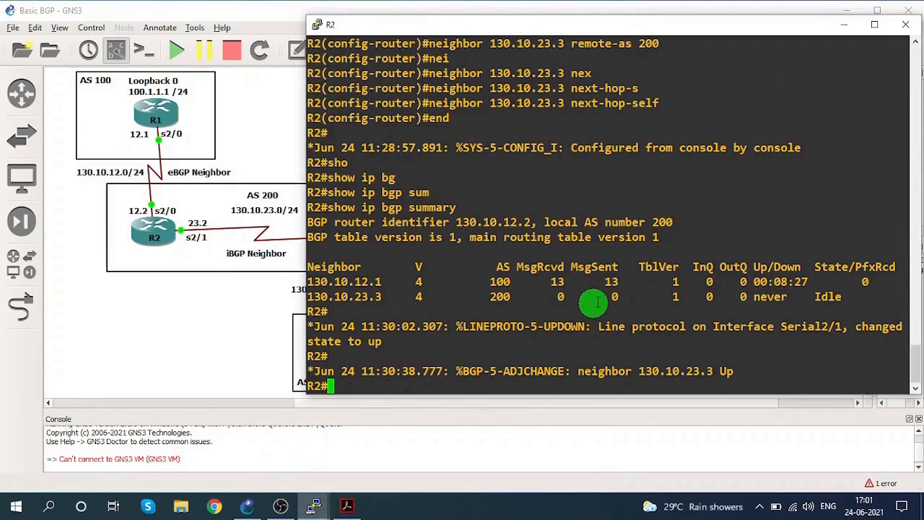
key(Up)
key(Return)
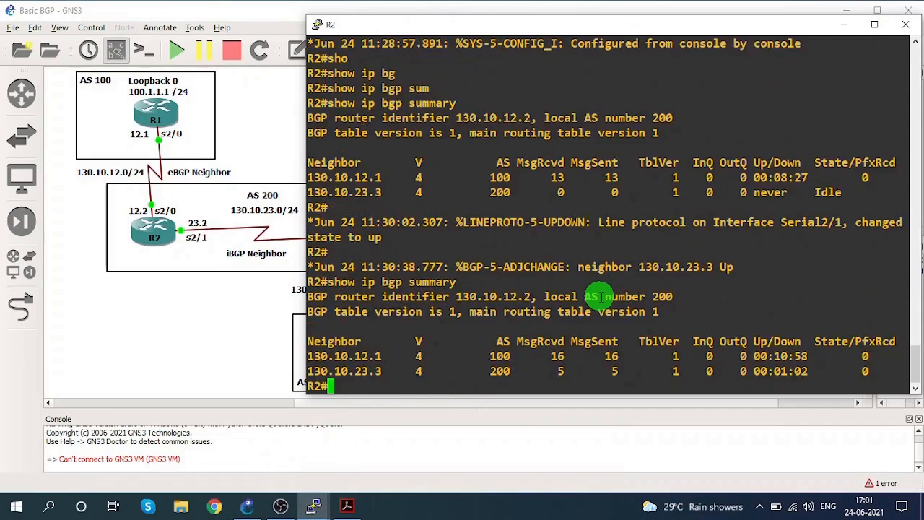
drag(361, 356, 381, 371)
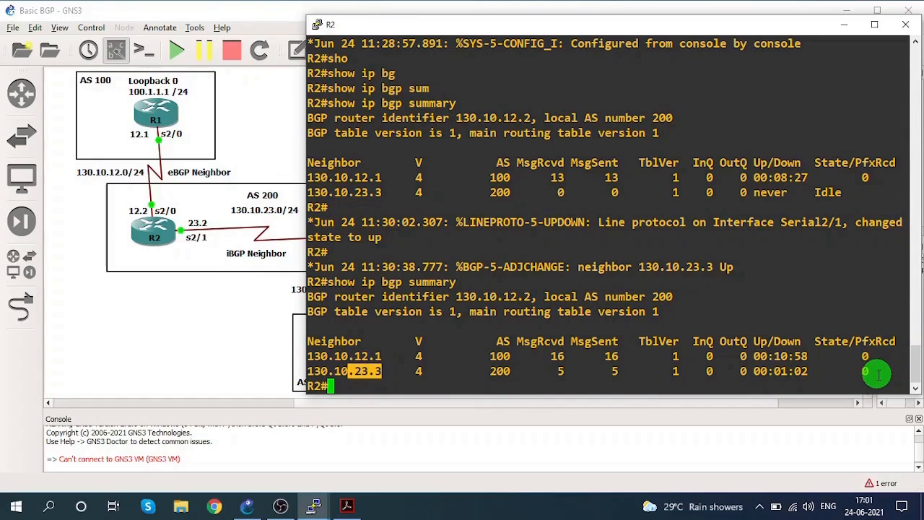
Switch to the BGP Configuration Steps PDF in Adobe Acrobat and read the section on advertising networks from AS 100 and AS 300.
click(841, 26)
click(349, 504)
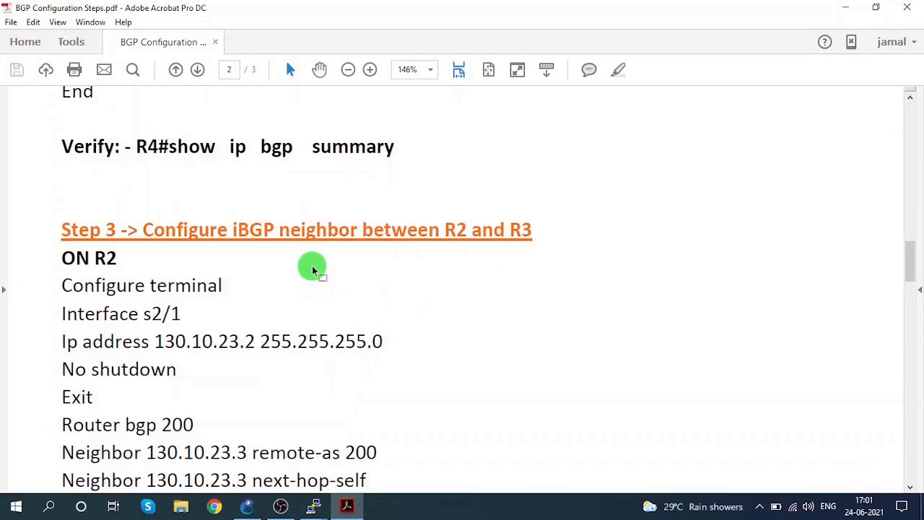
scroll(313, 271, down, 10)
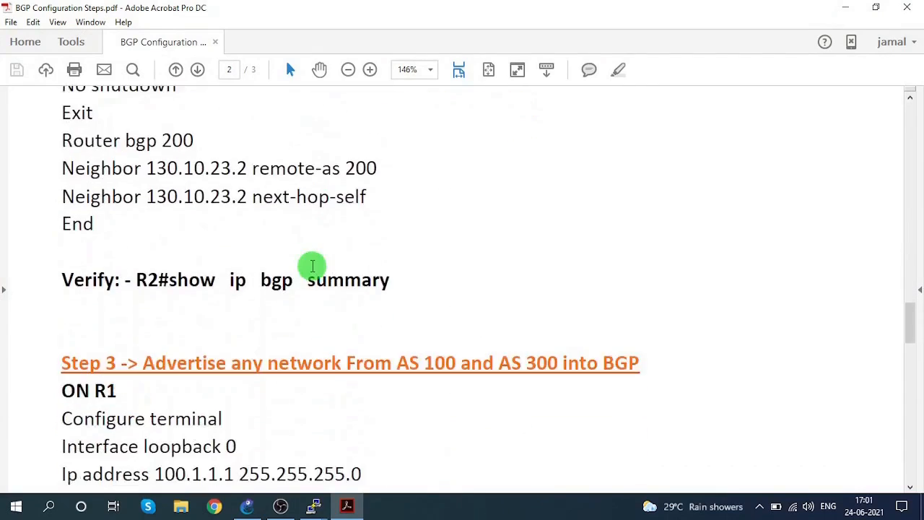
scroll(312, 267, down, 3)
scroll(312, 275, down, 2)
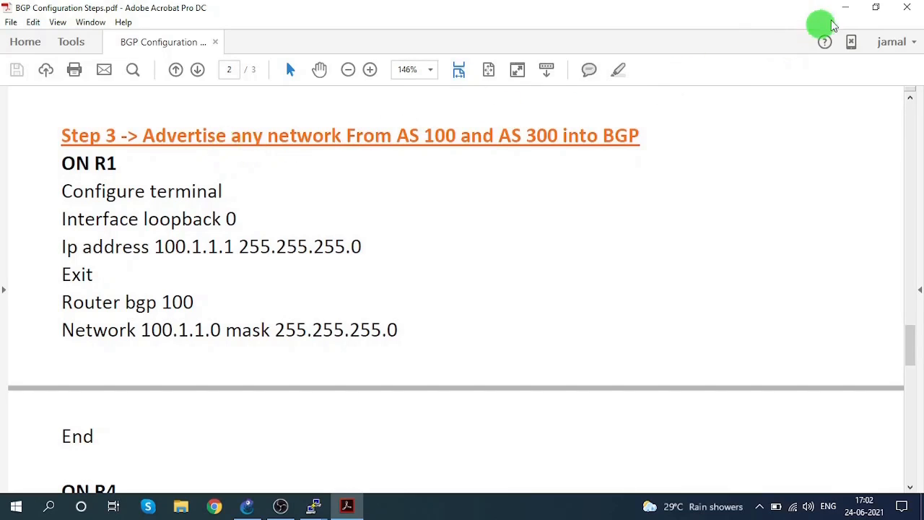
Switch to R1's console and enter global configuration mode.
click(845, 8)
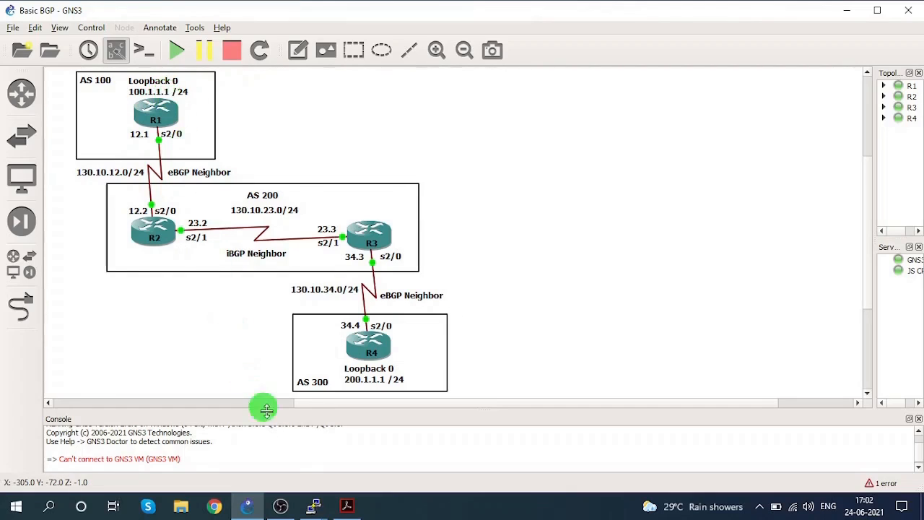
click(314, 501)
click(134, 438)
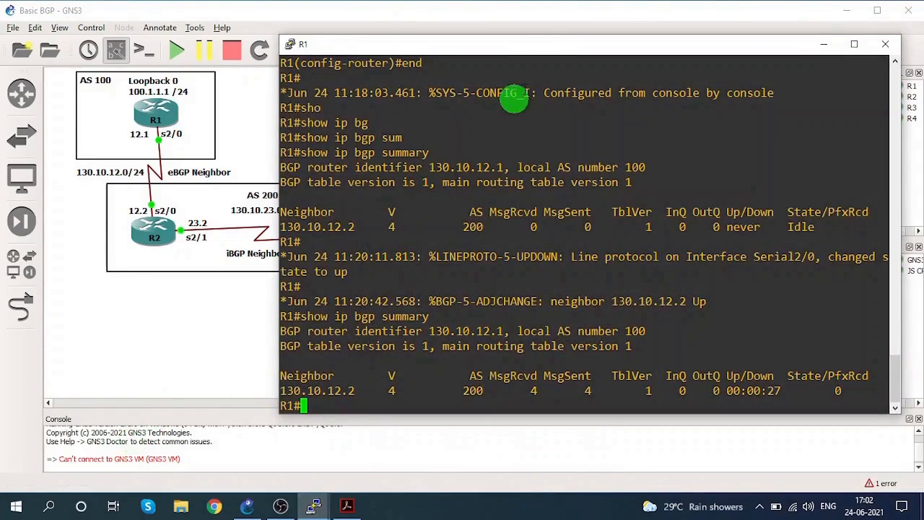
drag(536, 41, 593, 27)
click(583, 121)
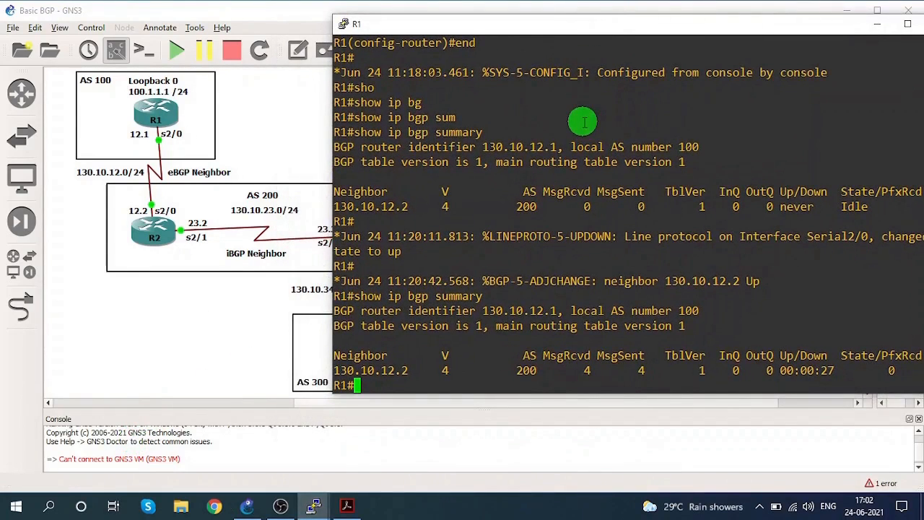
text(conf)
key(Tab)
text(ter)
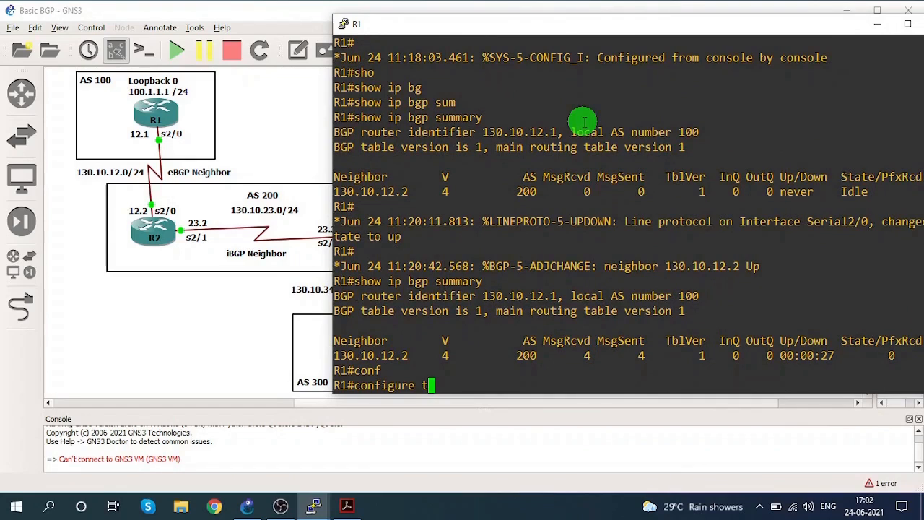
key(Tab)
key(Return)
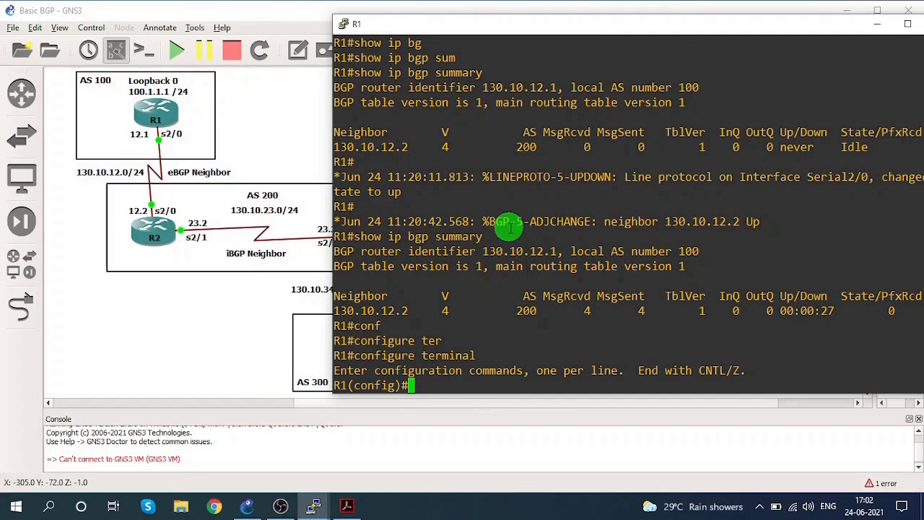
Create interface loopback 0 on R1 and enter its configuration.
text(inter)
key(Tab)
text(l)
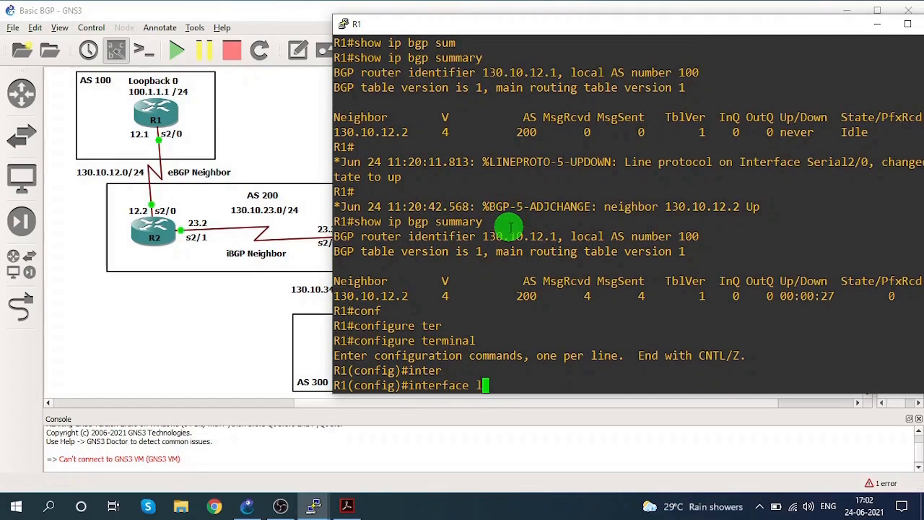
text(oo)
key(Tab)
text(0)
key(Return)
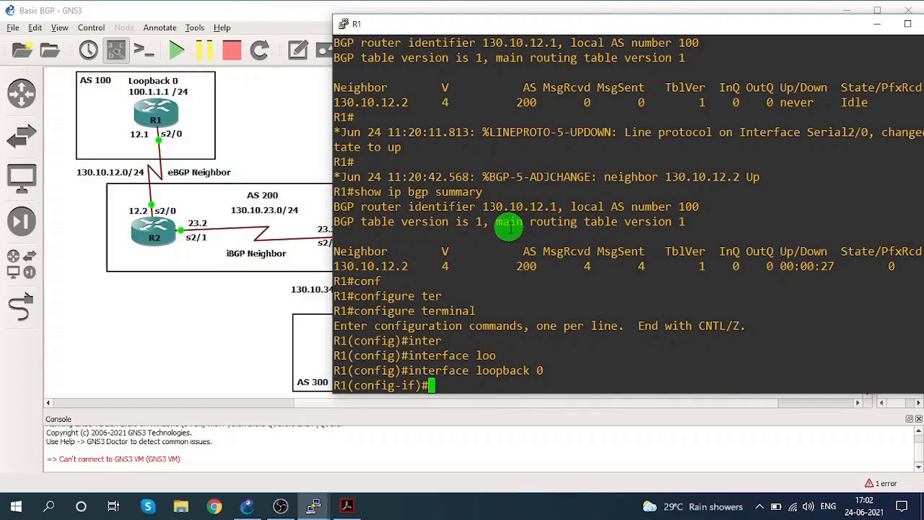
Assign IP address 100.1.1.1 with mask 255.255.255.0 to R1's loopback 0 and exit the interface configuration.
text(ip add 10)
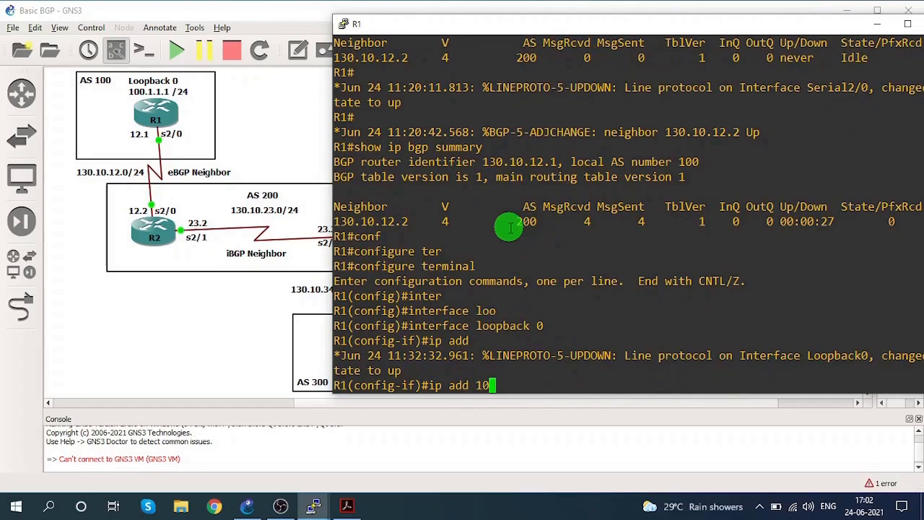
text(0.1.1.1  2)
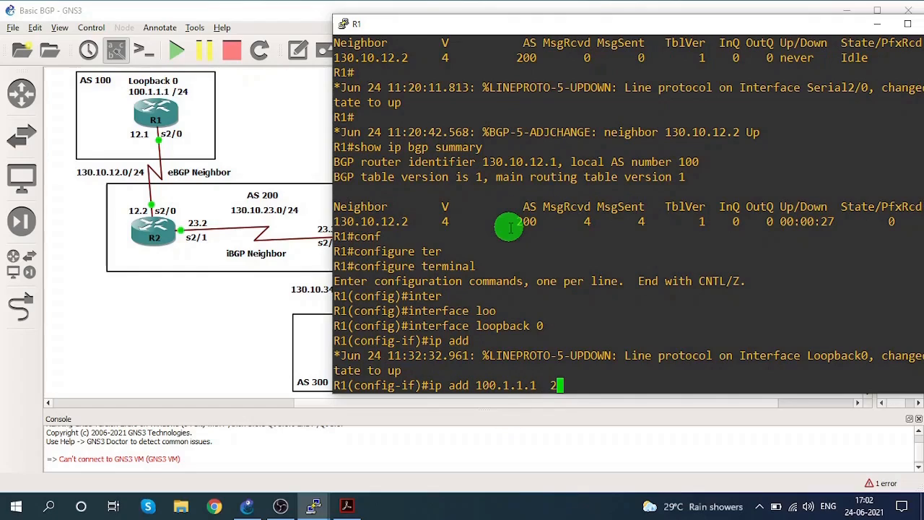
text(55.255)
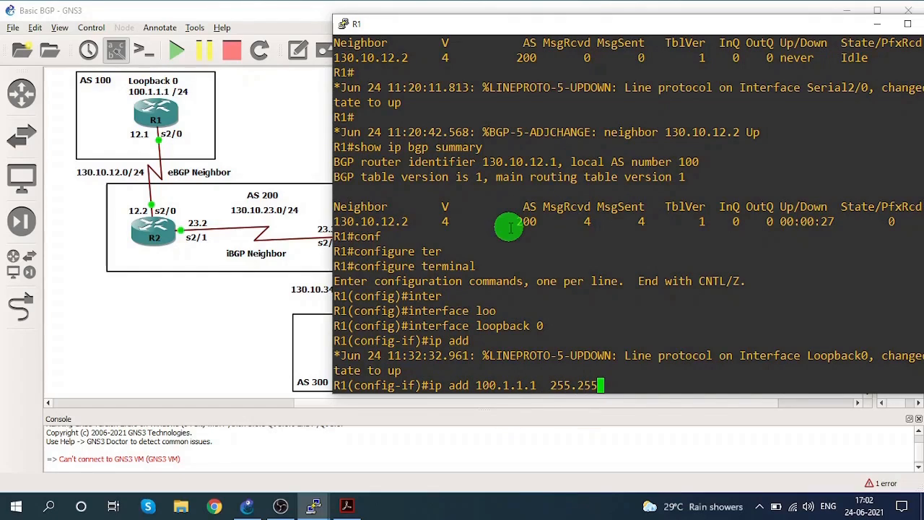
text(.255.0)
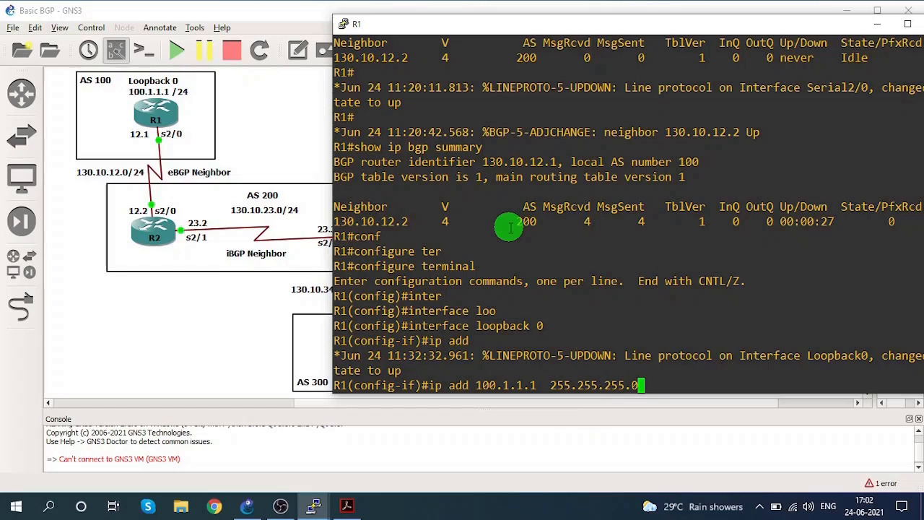
key(Return)
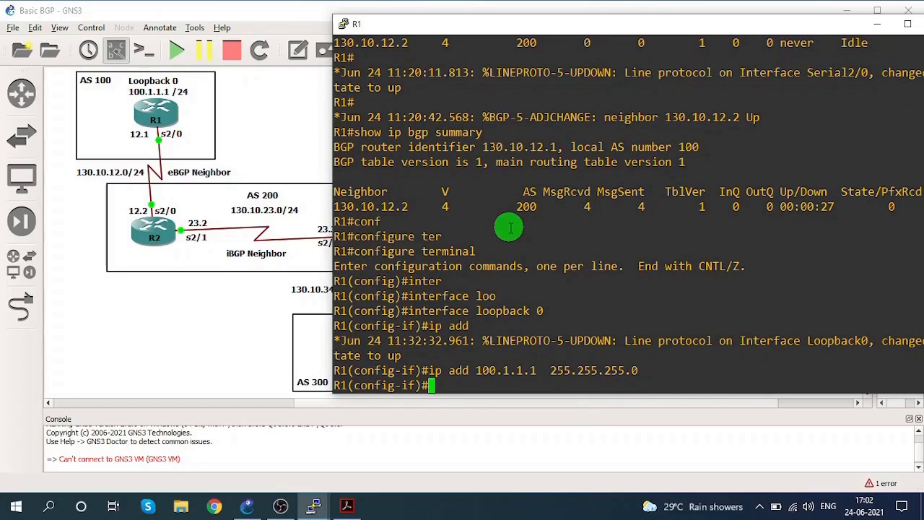
text(exit)
key(Return)
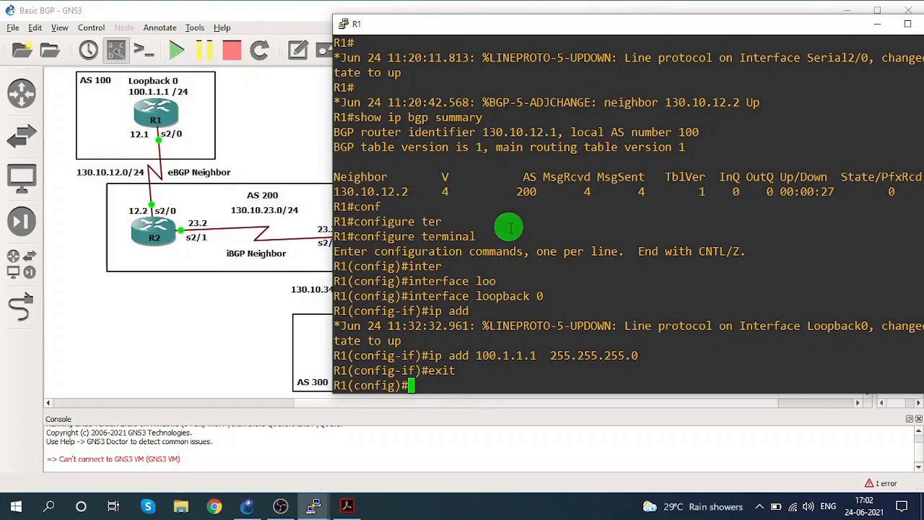
Enter the BGP router configuration for AS 100 on R1.
text(router)
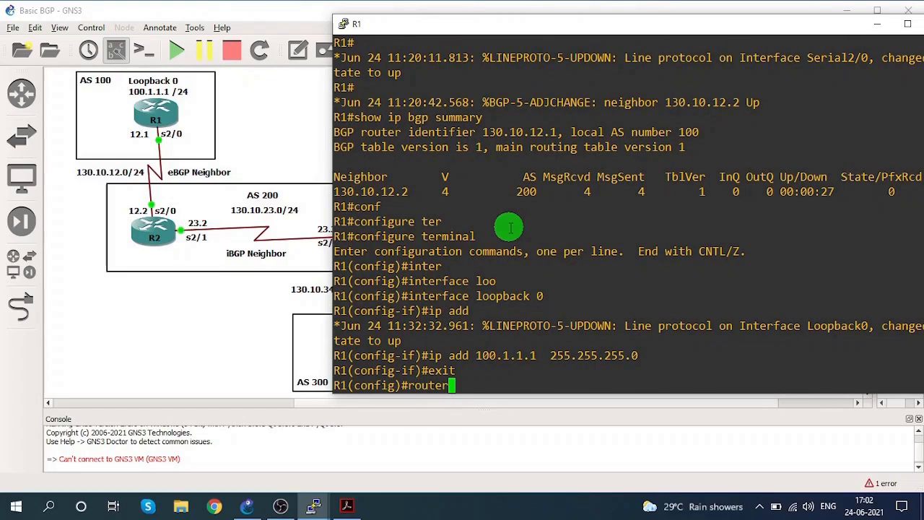
text( bgp 100)
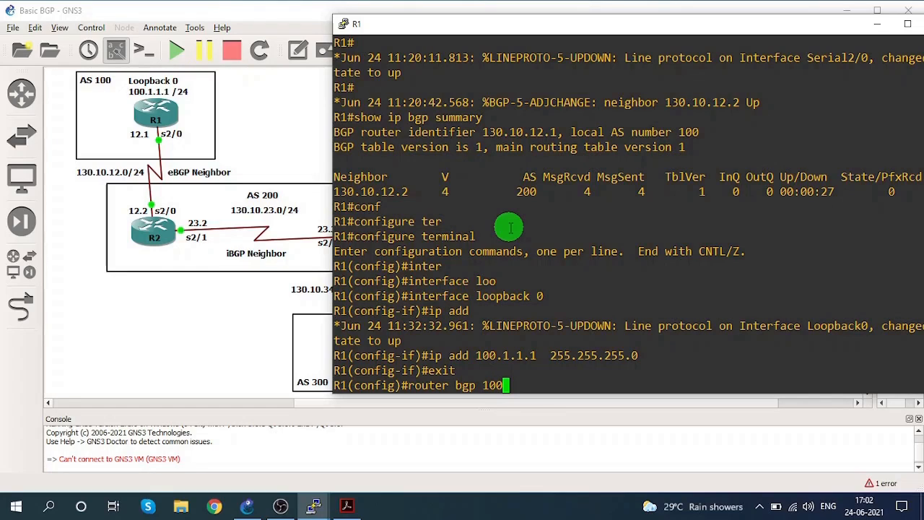
key(Return)
Advertise network 100.1.1.0 with mask 255.255.255.0 in R1's BGP configuration and return to privileged EXEC mode.
text(network)
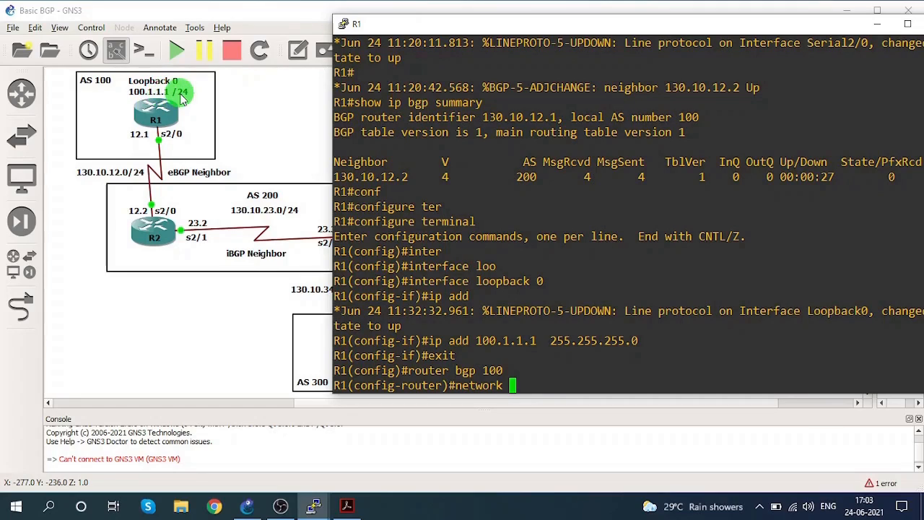
text(100.1.1.10)
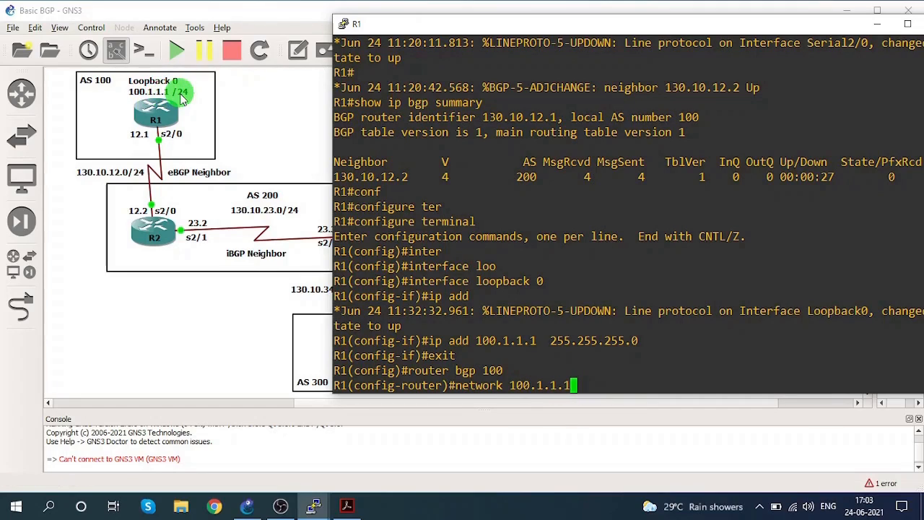
key(BackSpace)
text(0 mask )
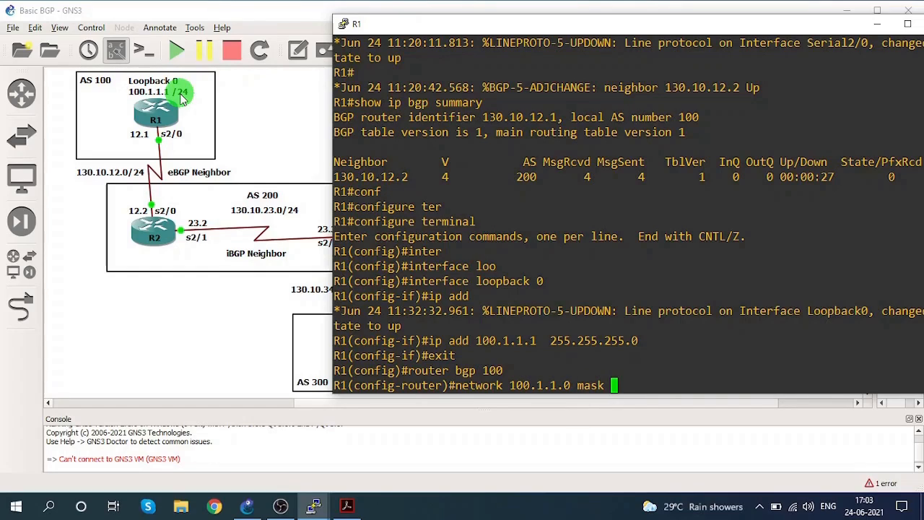
text(255.25)
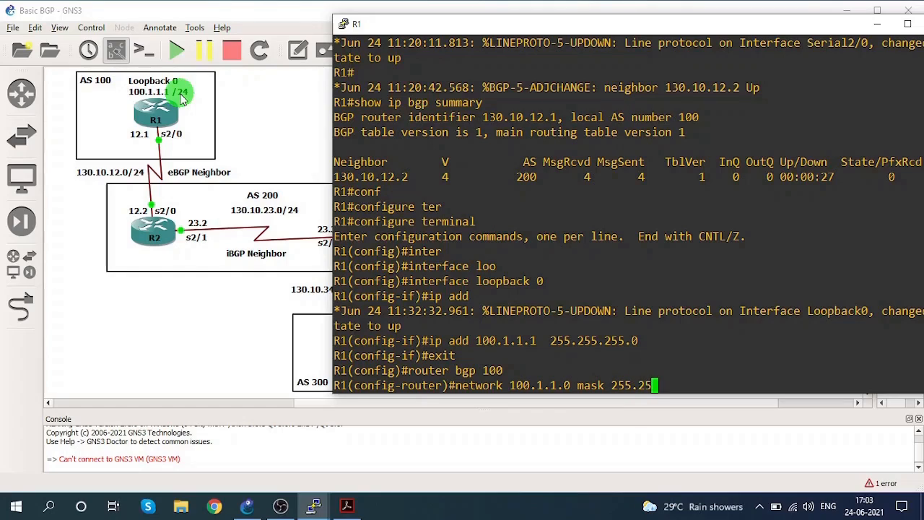
text(5.255.0)
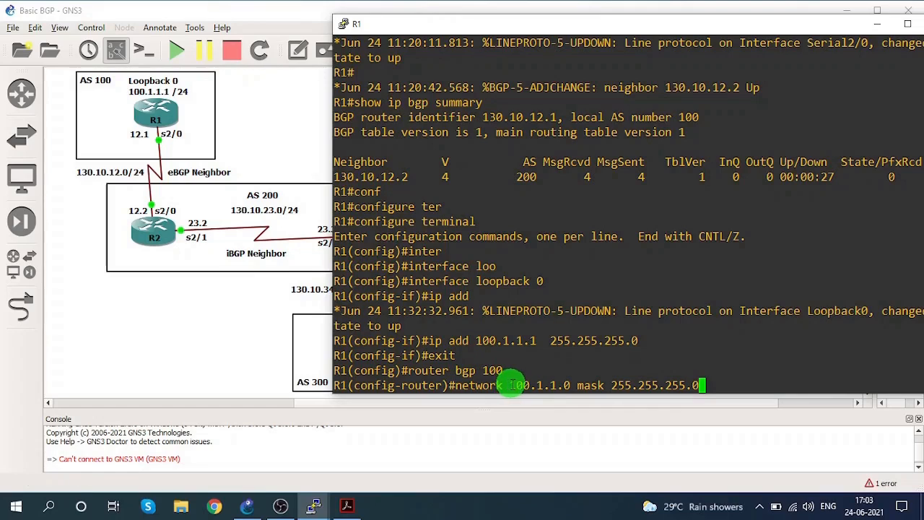
drag(512, 385, 584, 384)
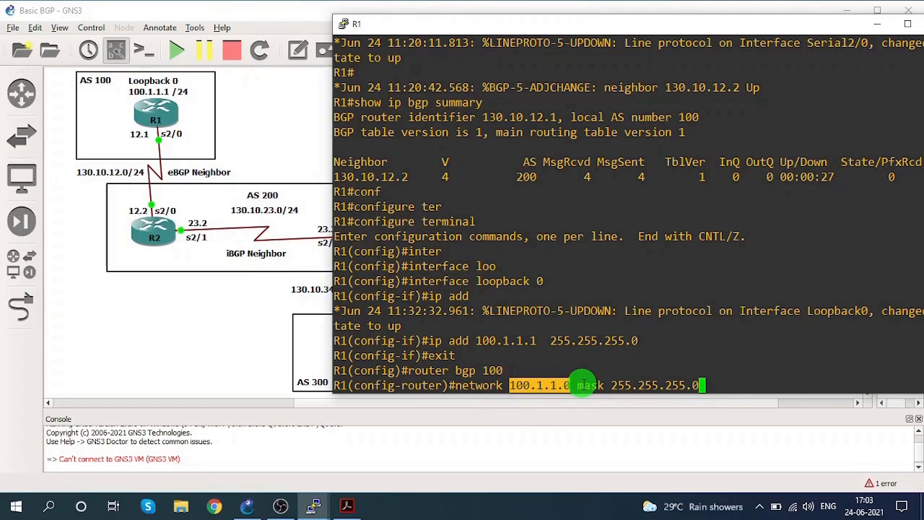
click(707, 383)
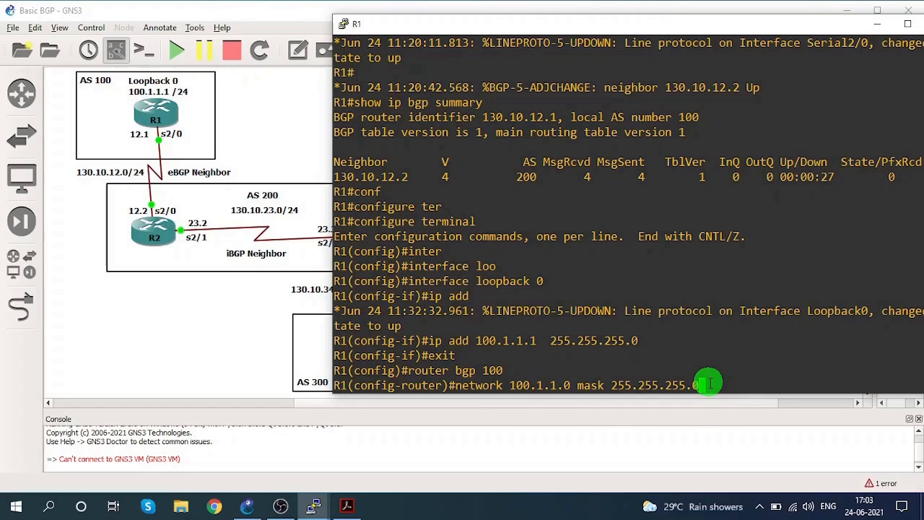
key(Return)
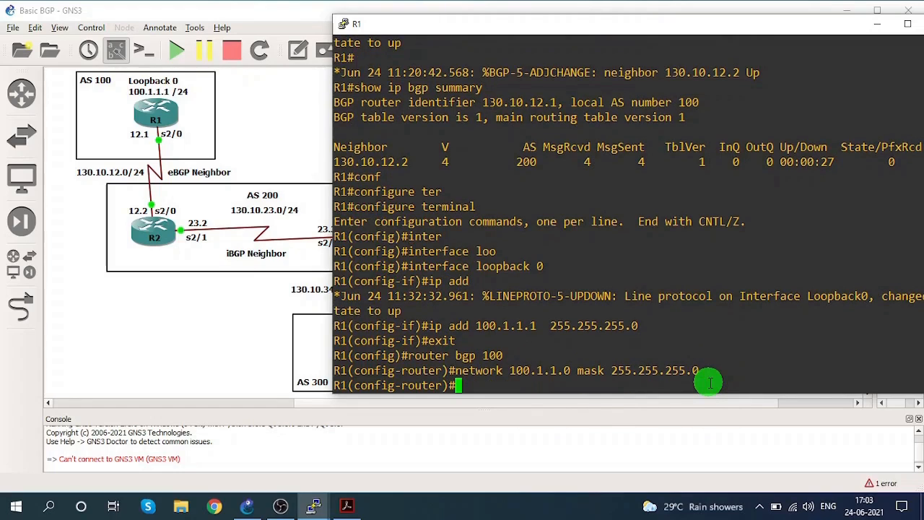
text(end)
key(Return)
key(Return)
key(Return)
key(Return)
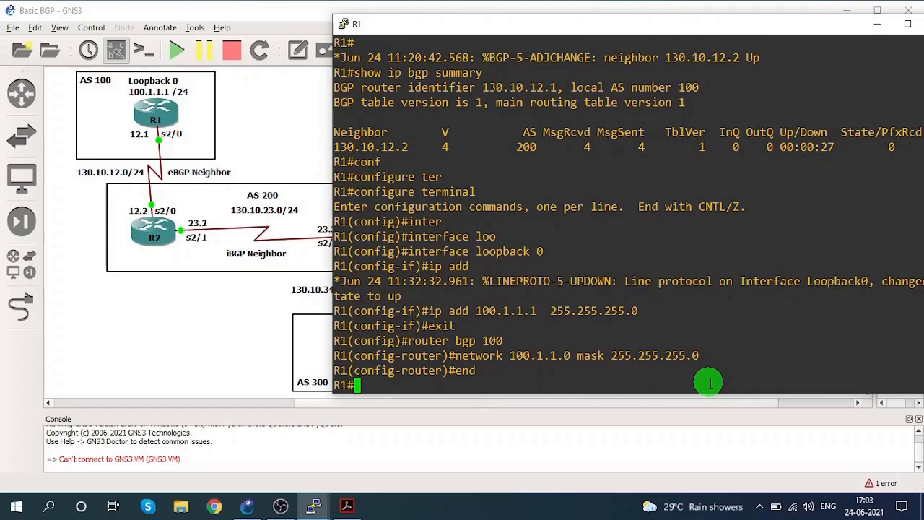
Display R1's BGP table with show ip bgp and examine the 100.1.1.0/24 route's status codes and next hop.
text(sho)
key(Tab)
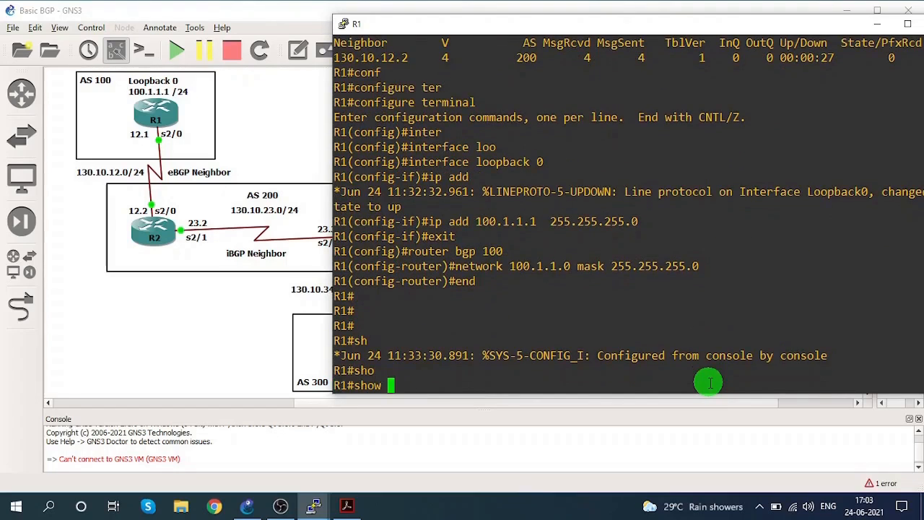
text(ip bg)
key(Tab)
text(p)
key(Return)
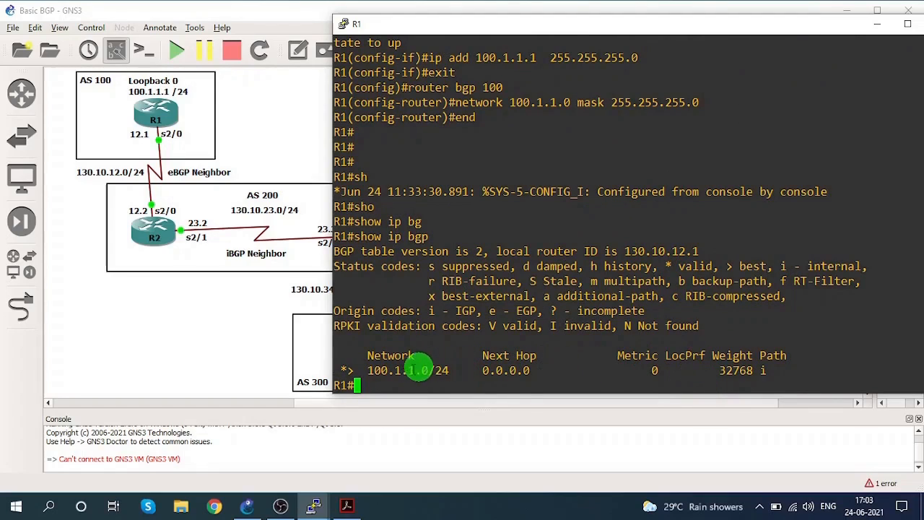
drag(367, 370, 530, 370)
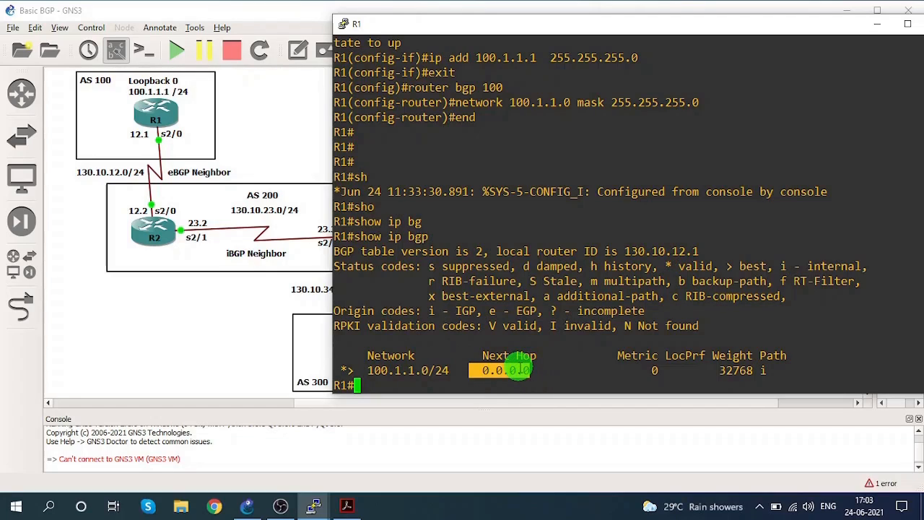
click(344, 370)
drag(345, 370, 347, 370)
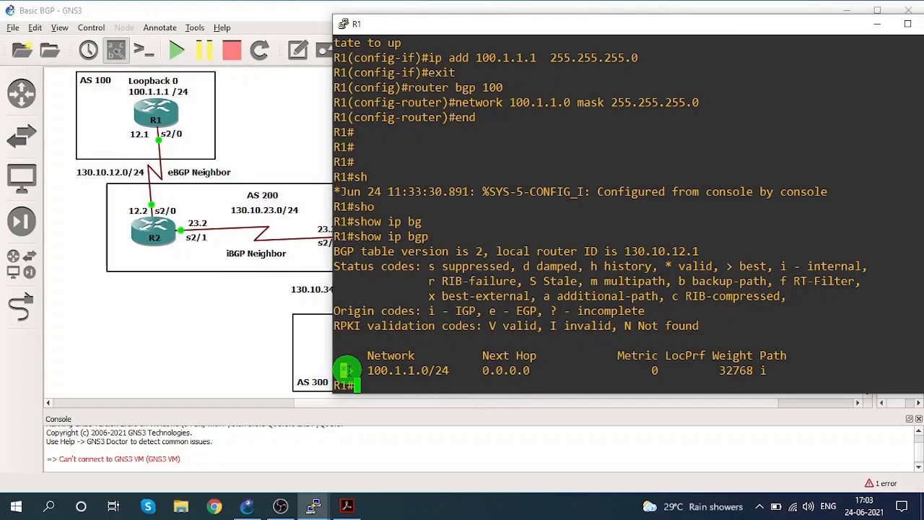
click(347, 370)
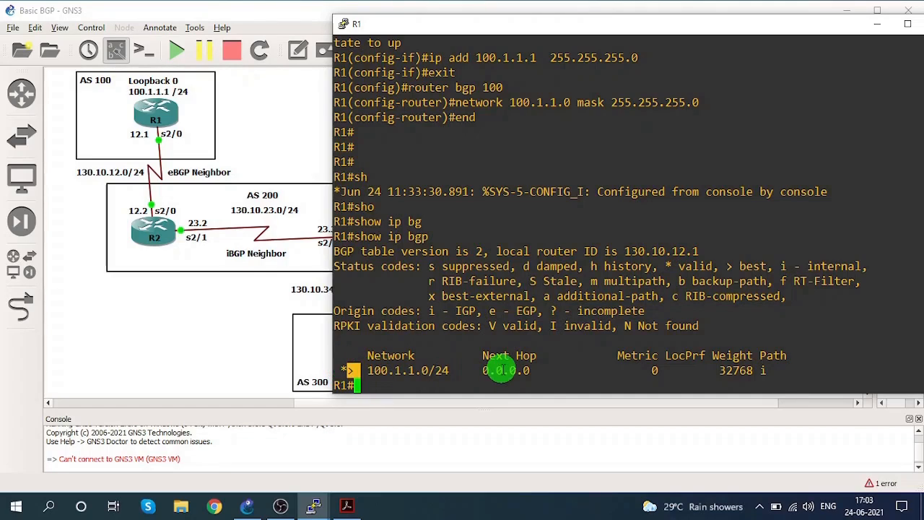
drag(478, 370, 526, 370)
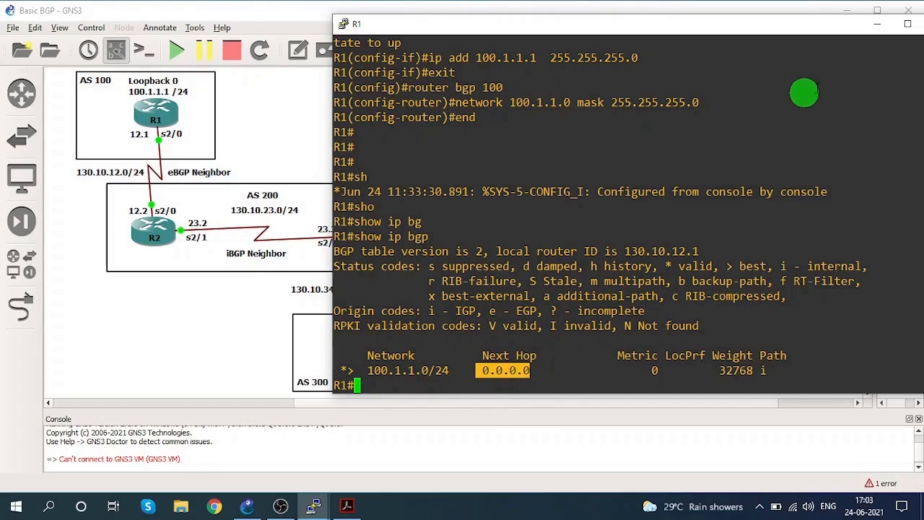
Switch from R1's console to R4's, keeping the topology diagram in view, and enter global configuration mode.
click(877, 24)
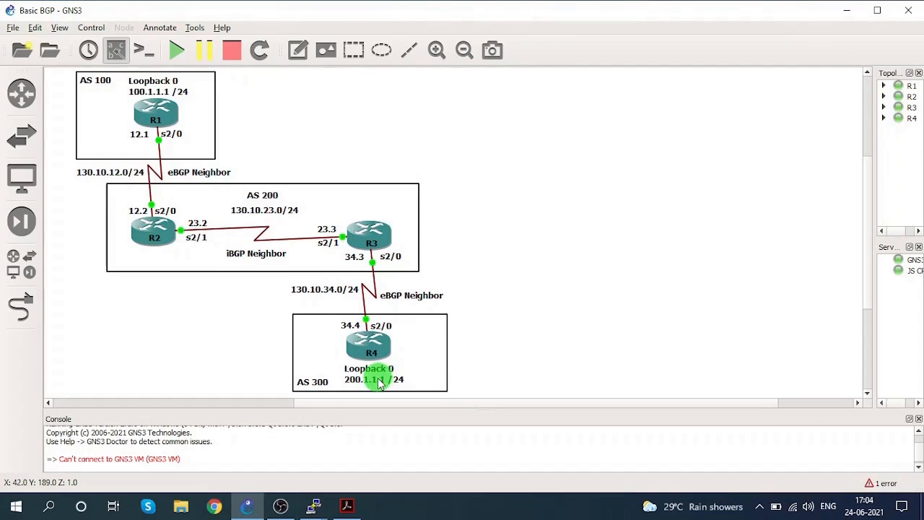
mouse_move(313, 501)
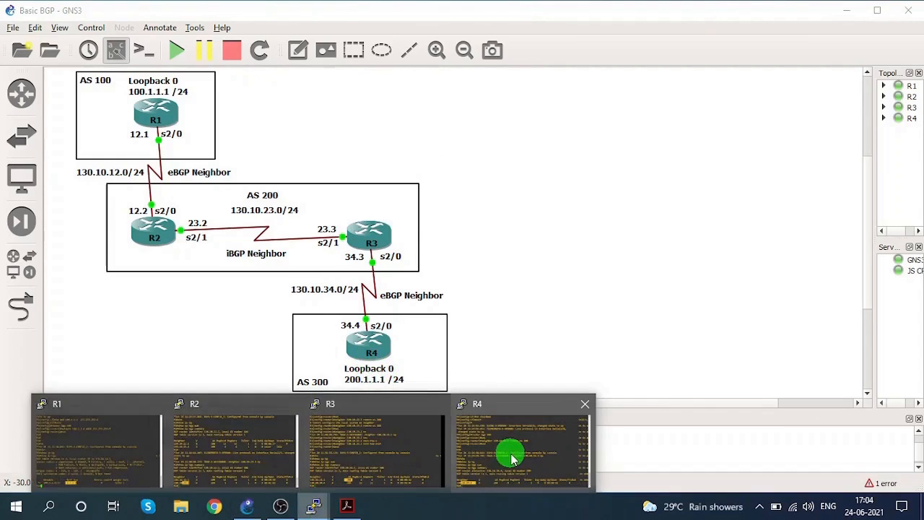
click(511, 459)
drag(486, 54, 597, 28)
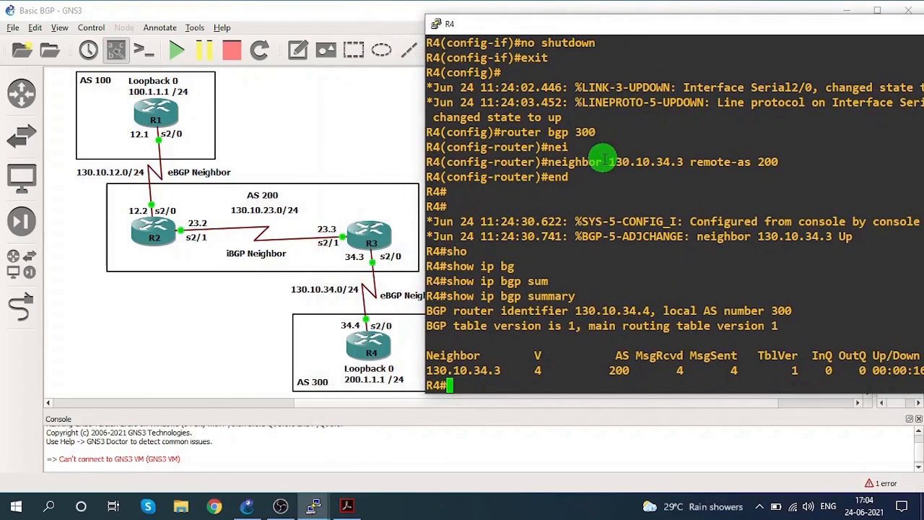
text(conf )
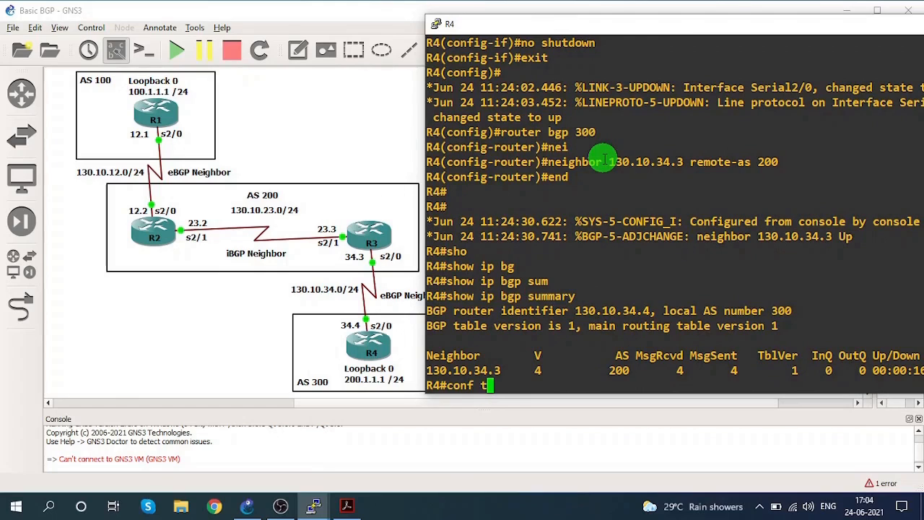
text(t)
key(Return)
Create interface loopback 0 on R4 and enter its configuration.
text(inter)
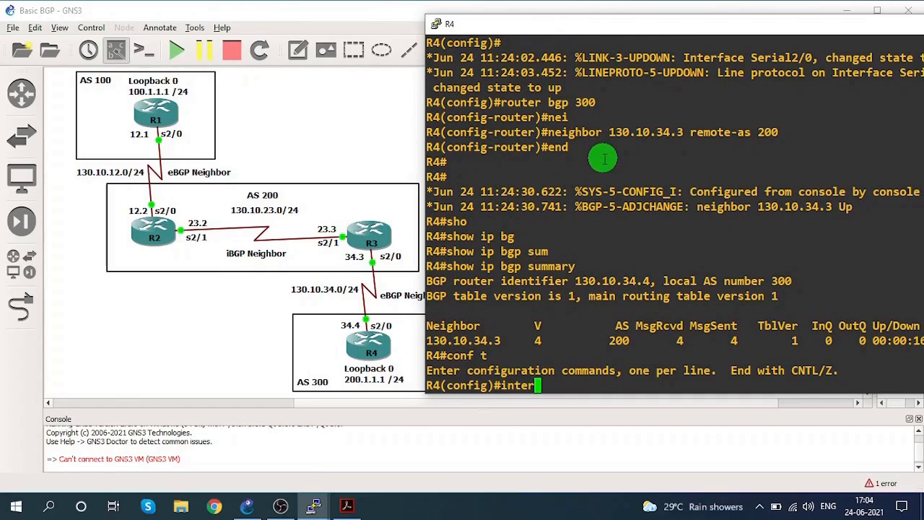
key(Tab)
text(loo)
key(Tab)
text(0)
key(Return)
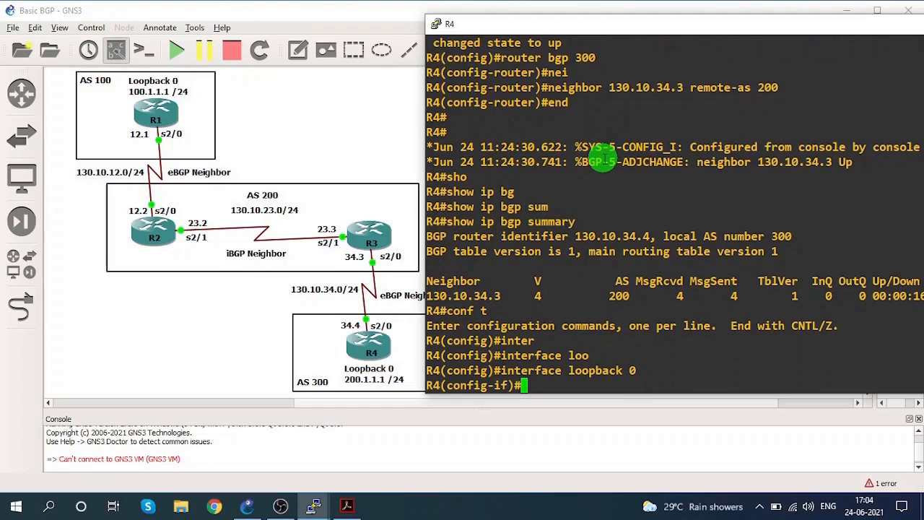
Assign IP address 200.1.1.1 with mask 255.255.255.0 to R4's loopback 0 and exit the interface configuration.
text(ip add 200)
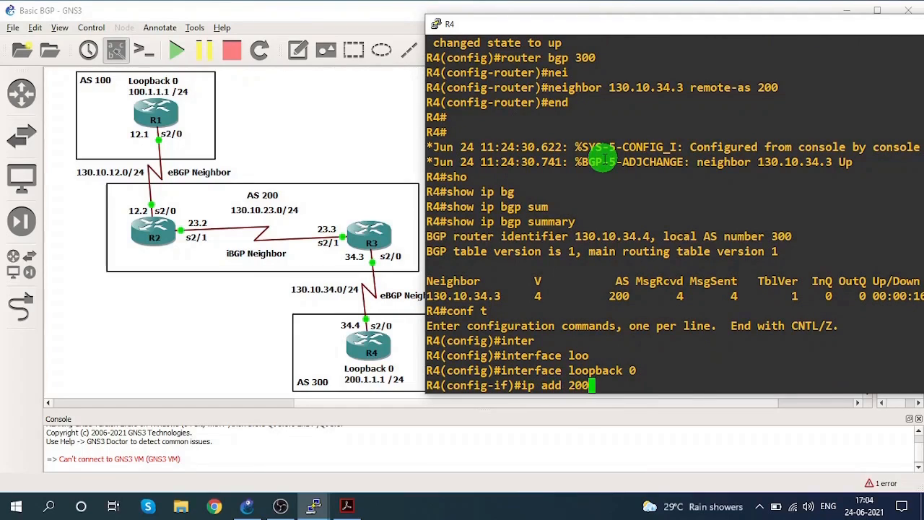
text(.1.1.1  2)
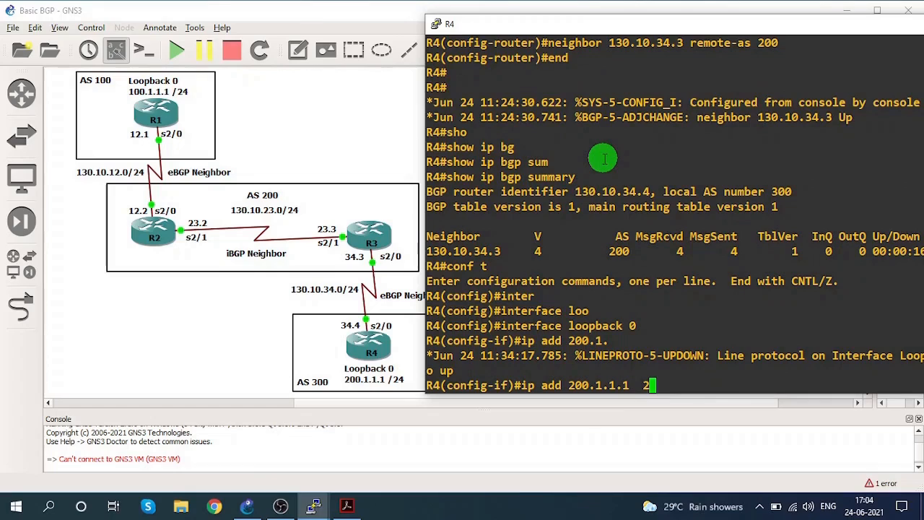
text(55.255.)
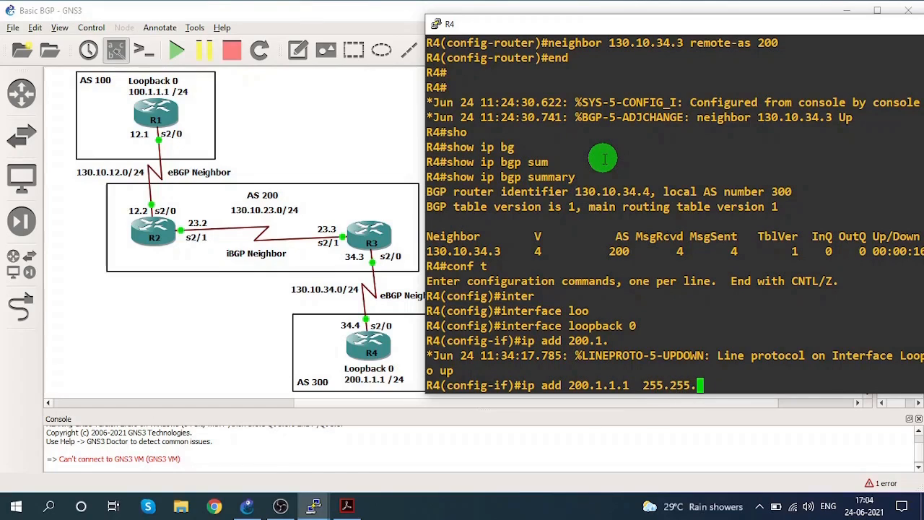
text(255.0)
key(Return)
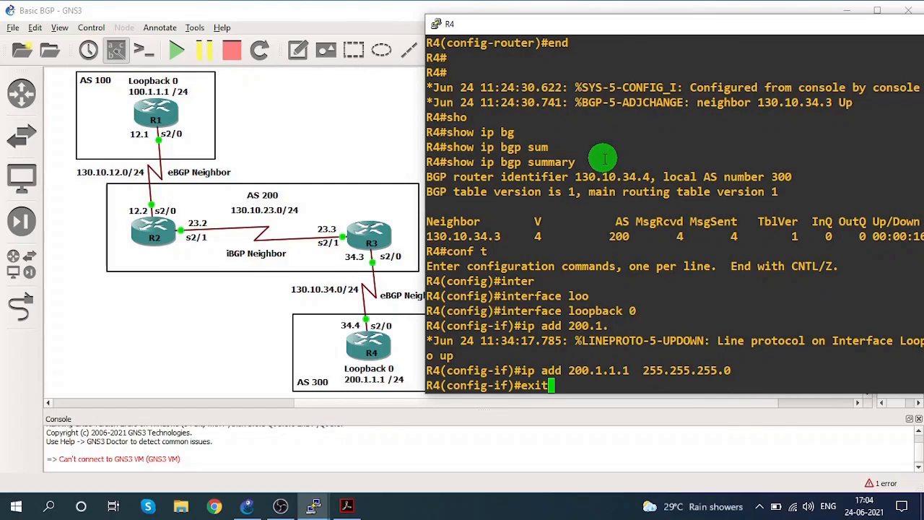
text(exit)
key(Return)
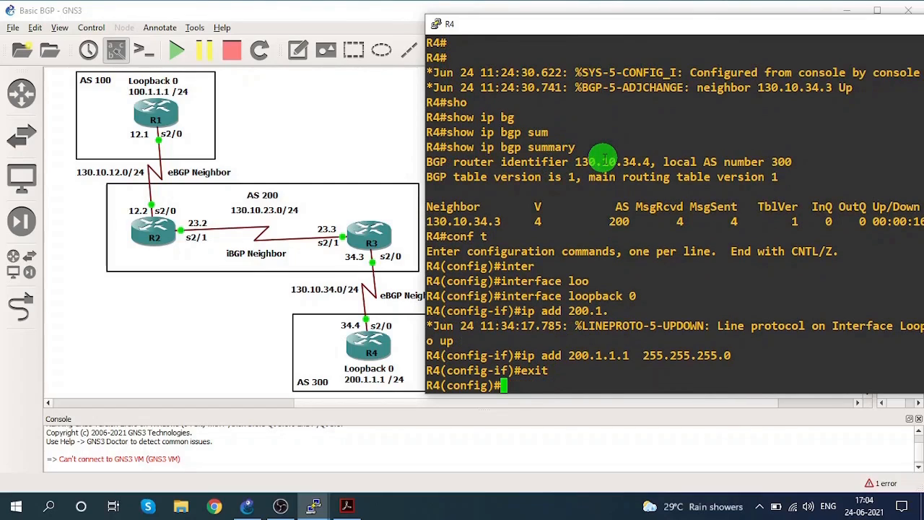
Enter the BGP router configuration for AS 300 on R4.
text(router bgp)
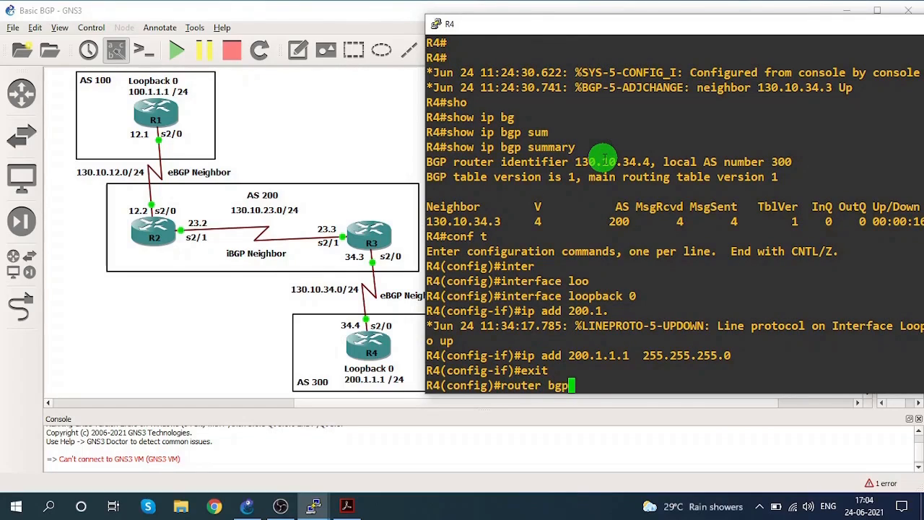
text( 300)
key(Return)
Advertise network 200.1.1.0 with mask 255.255.255.0 in R4's BGP configuration and return to privileged EXEC mode.
text(netw)
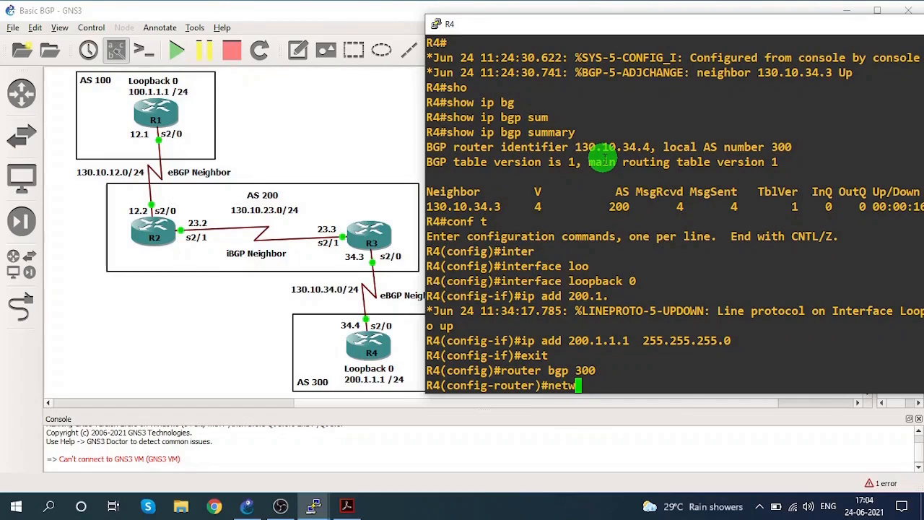
text(ork 200.1.1.0)
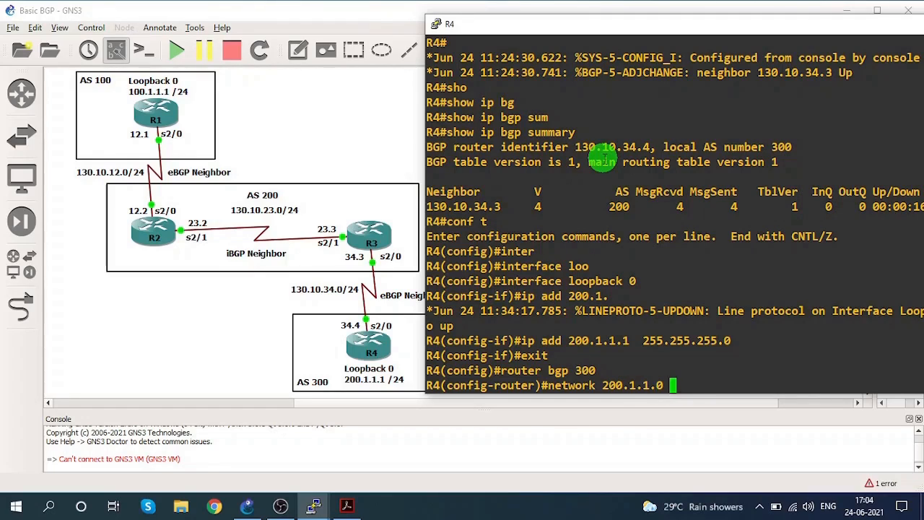
text(  mask  2)
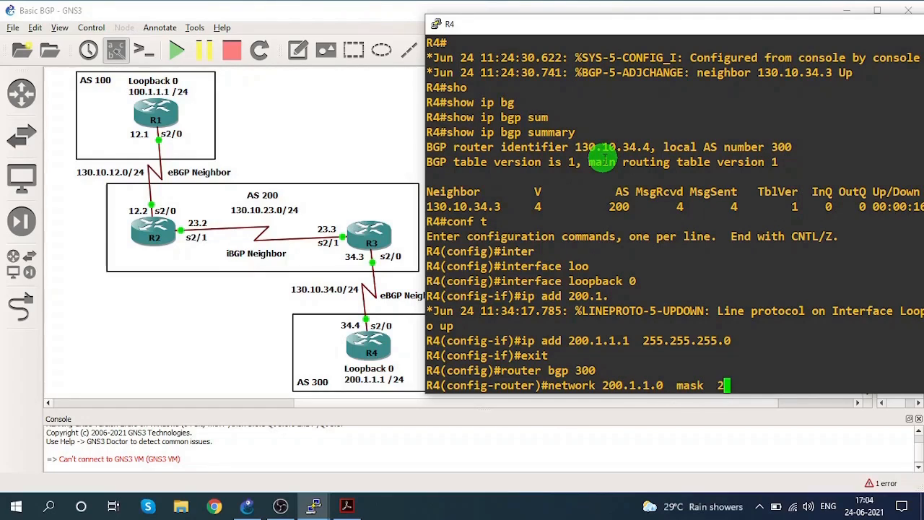
text(55.255)
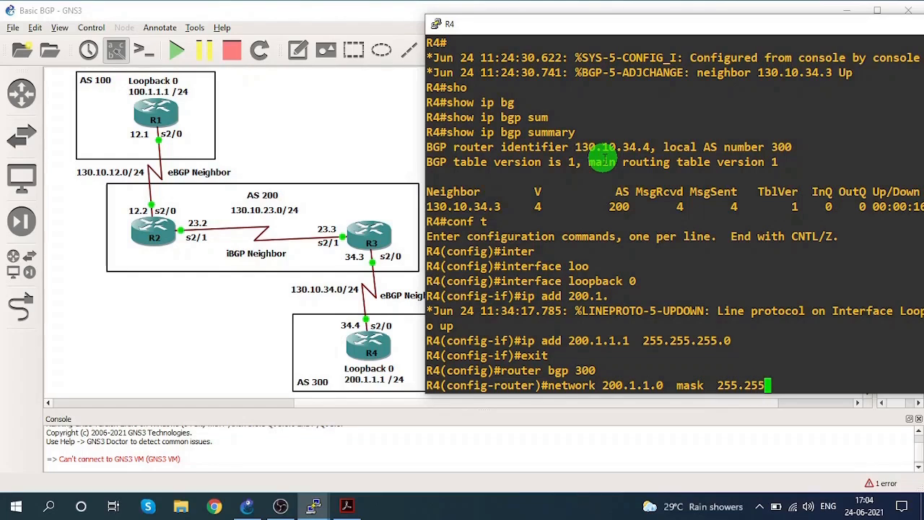
text(.255.0)
key(Return)
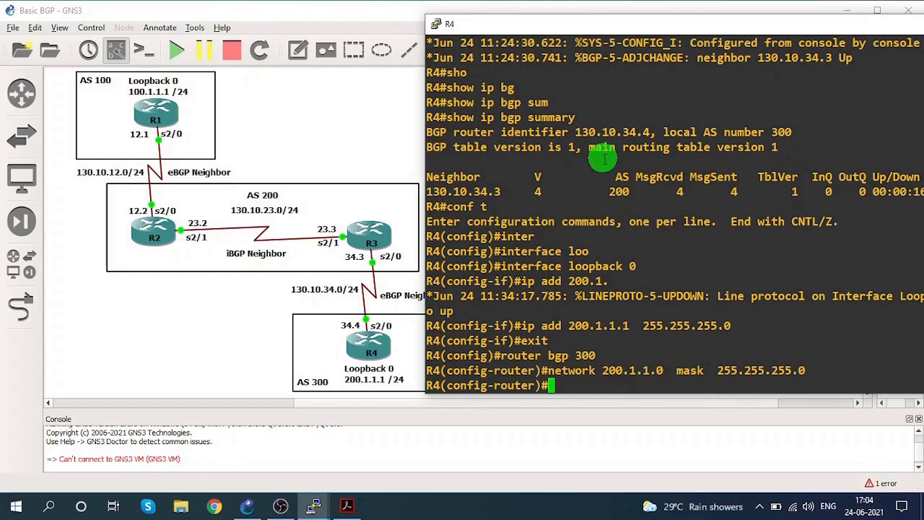
text(end)
key(Return)
key(Return)
key(Return)
key(Return)
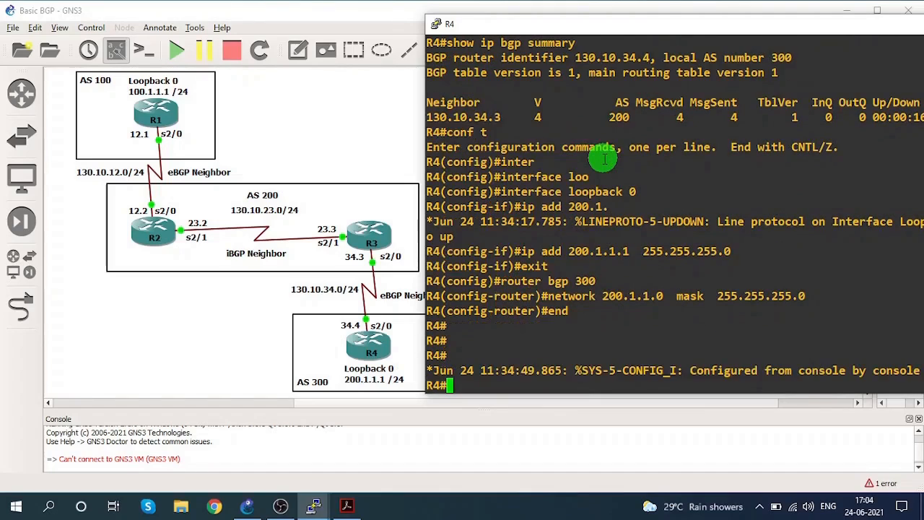
Display R4's BGP table with the show ip bgp command.
text(sho)
key(Tab)
text(ip bg)
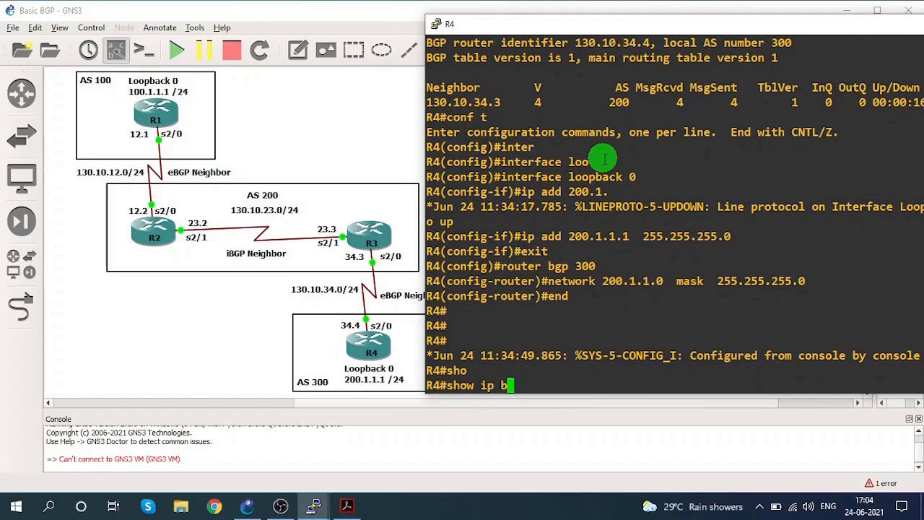
key(Tab)
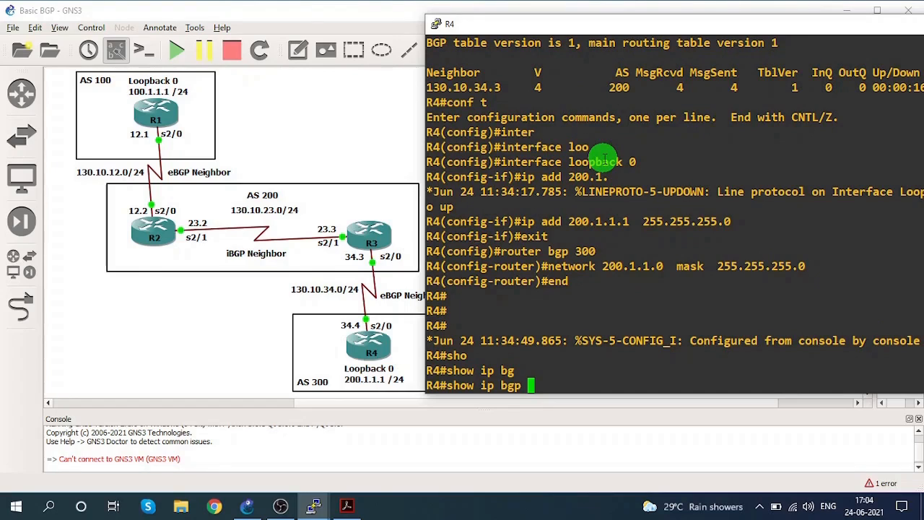
key(Return)
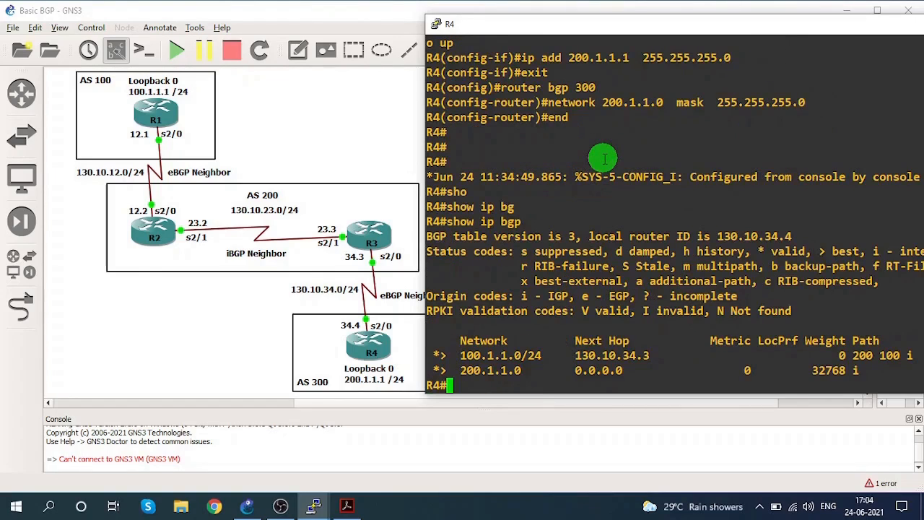
Examine the status code, next hop and origin code of the 200.1.1.0 entry in R4's BGP table.
click(461, 370)
drag(460, 369, 619, 370)
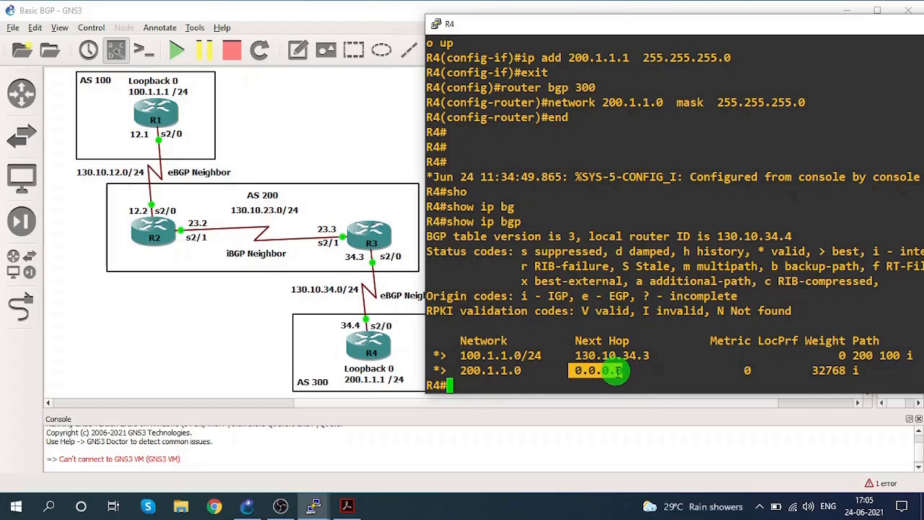
click(435, 369)
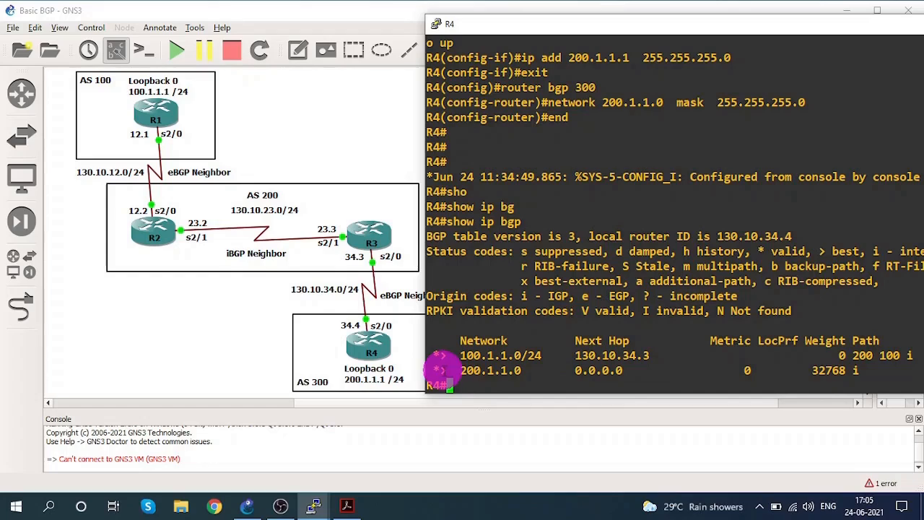
drag(460, 370, 519, 370)
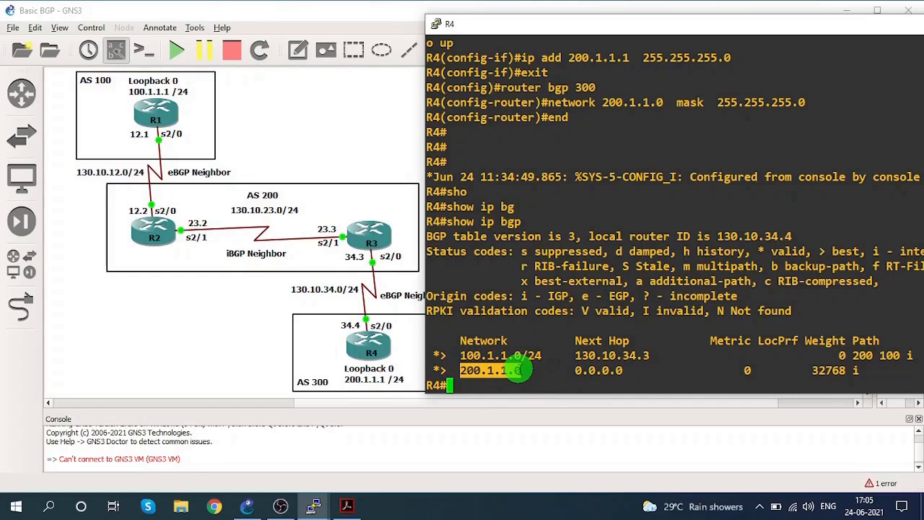
drag(575, 370, 617, 370)
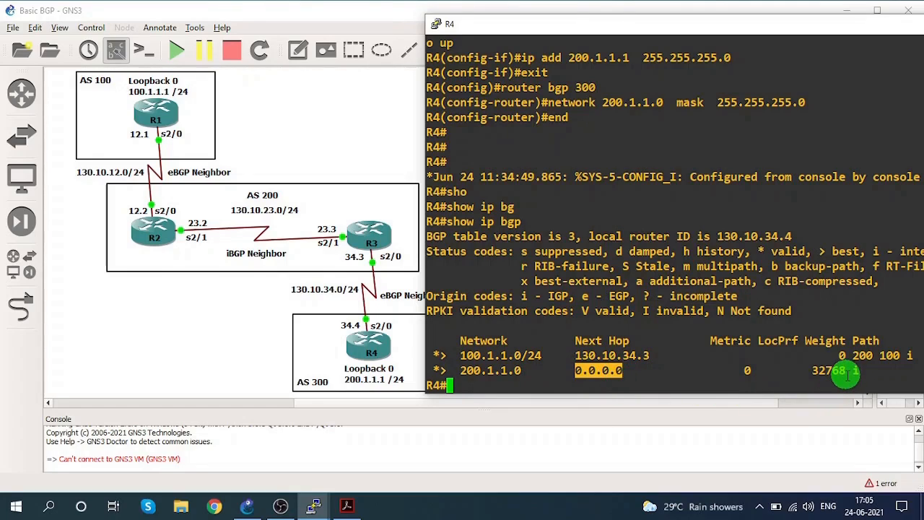
drag(852, 372, 855, 371)
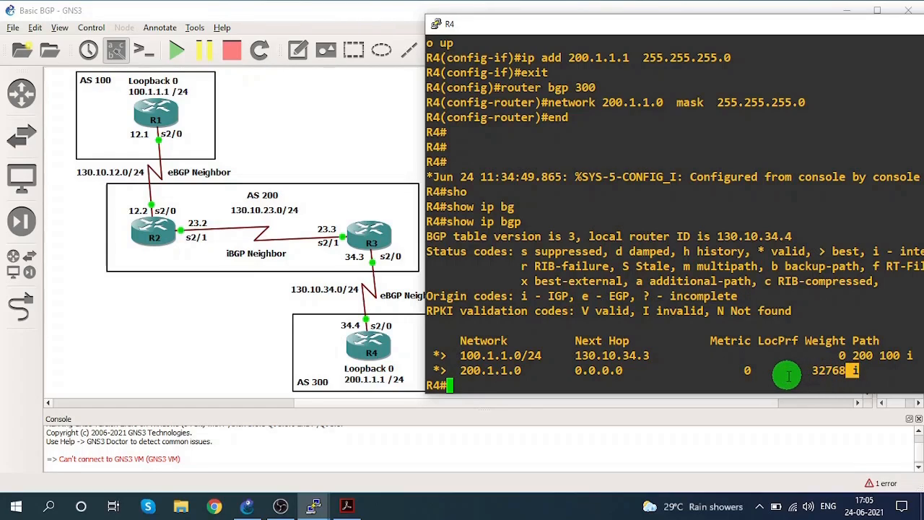
Examine the status code, next hop and AS path of the 100.1.1.0/24 entry in R4's BGP table, and minimize R4's console.
click(433, 356)
click(440, 354)
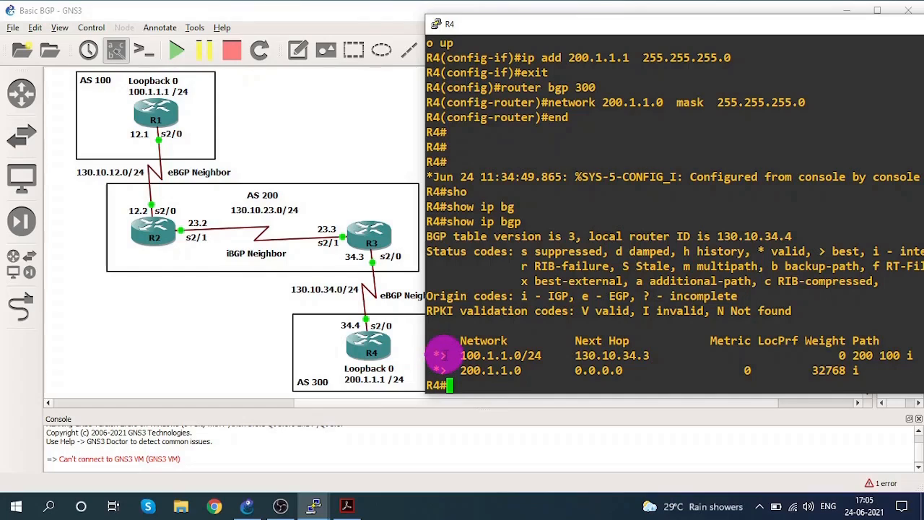
drag(457, 355, 647, 355)
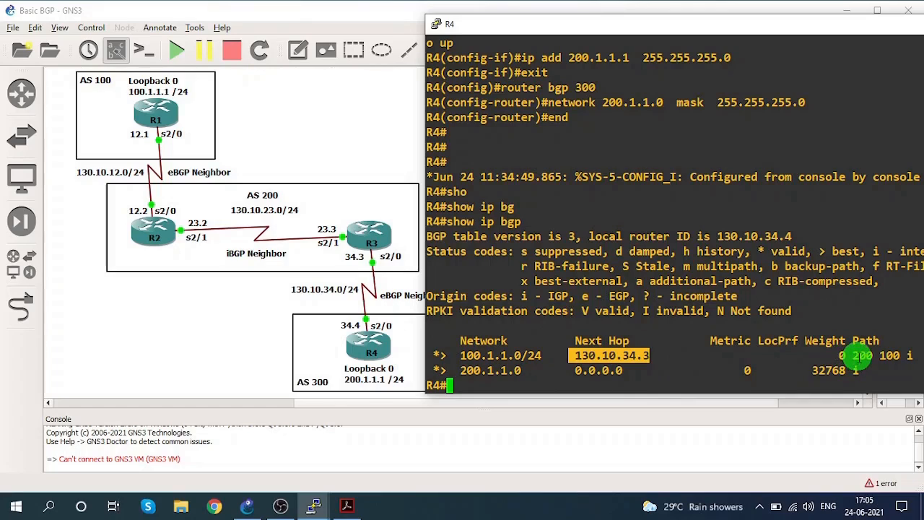
drag(851, 355, 894, 355)
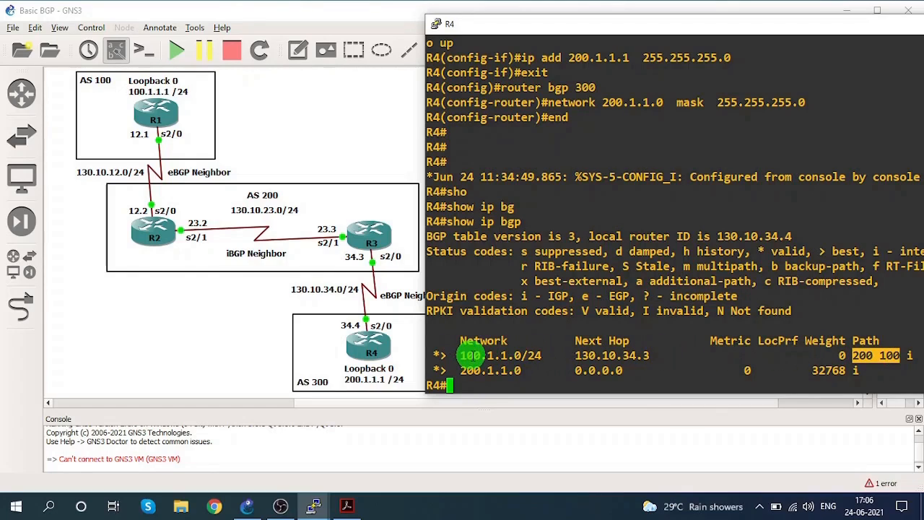
drag(794, 28, 685, 40)
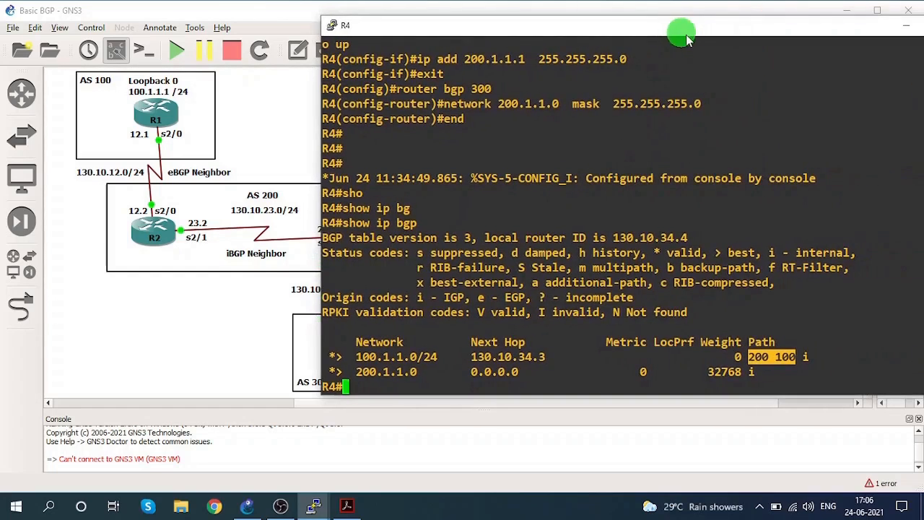
click(906, 26)
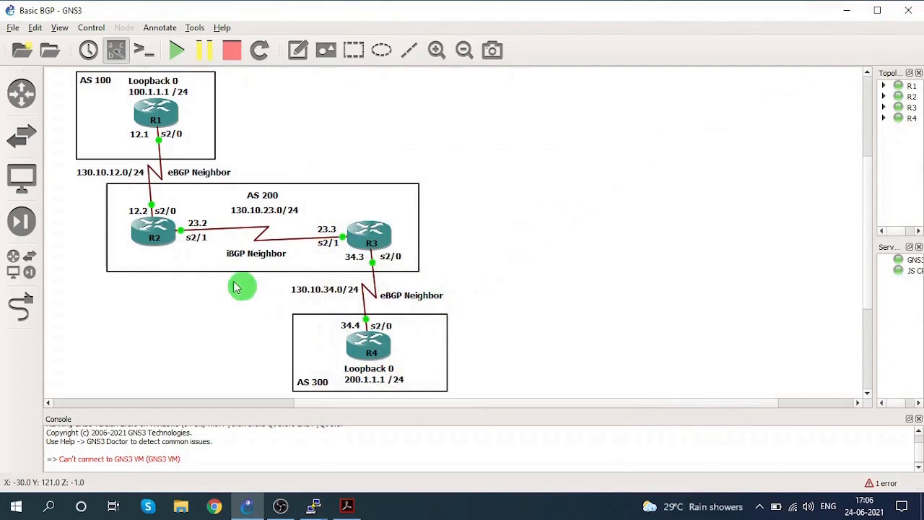
Switch to R2's console and display its BGP table with show ip bgp.
mouse_move(312, 505)
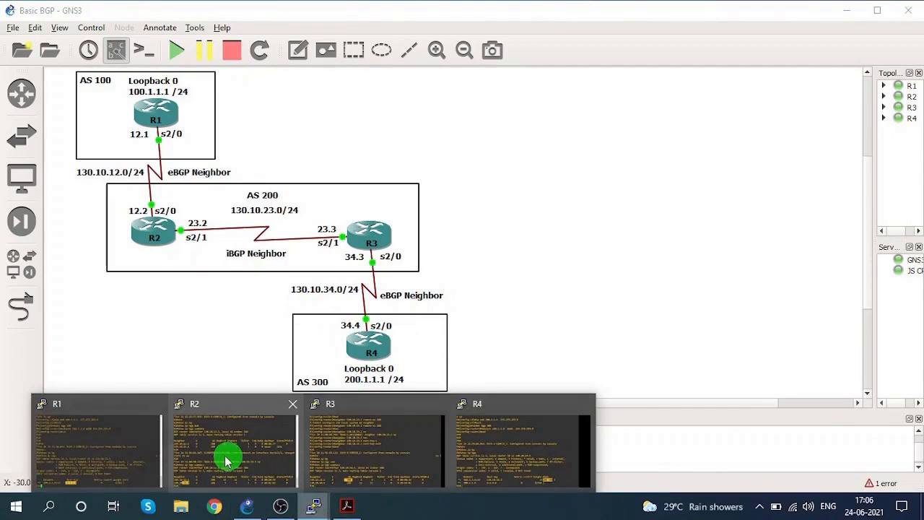
click(226, 461)
text(sho)
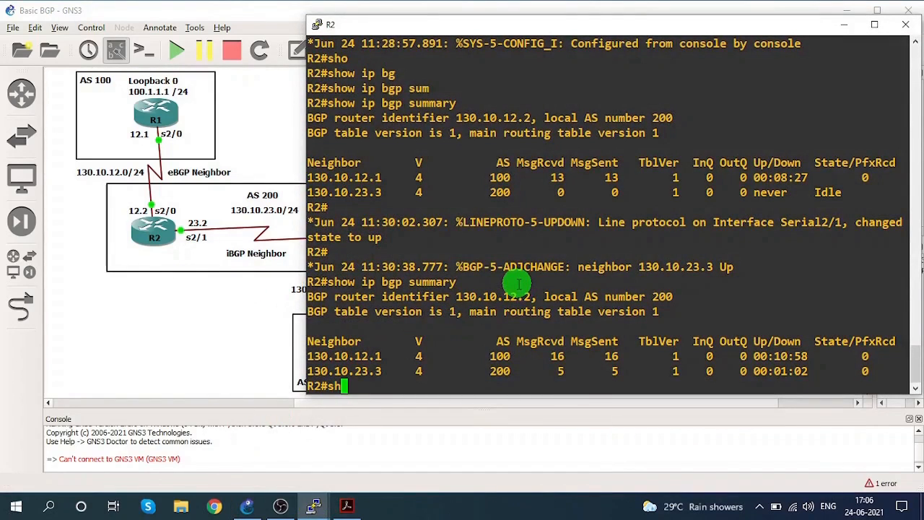
key(Tab)
text(ip bgp)
key(Return)
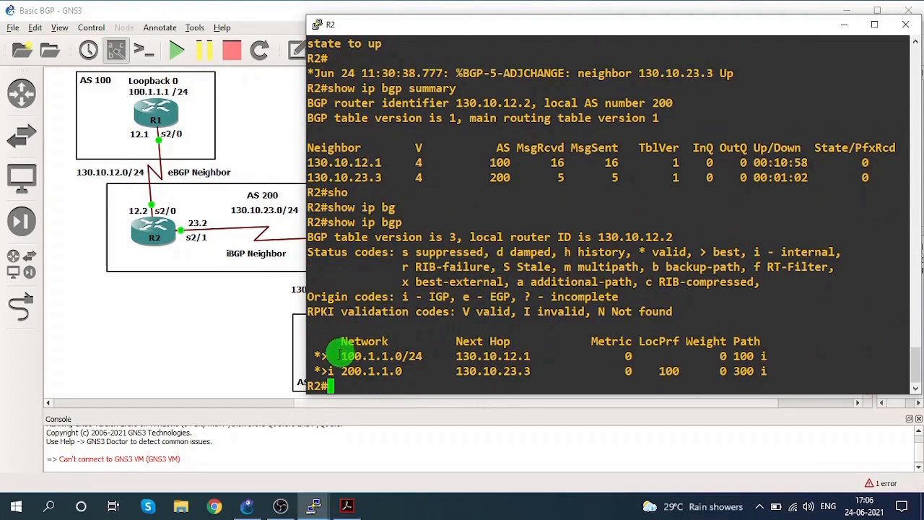
Examine the next hops of both networks in R2's BGP table, the 100.1.1.0/24 path and the 200.1.1.0 status code.
drag(328, 355, 534, 355)
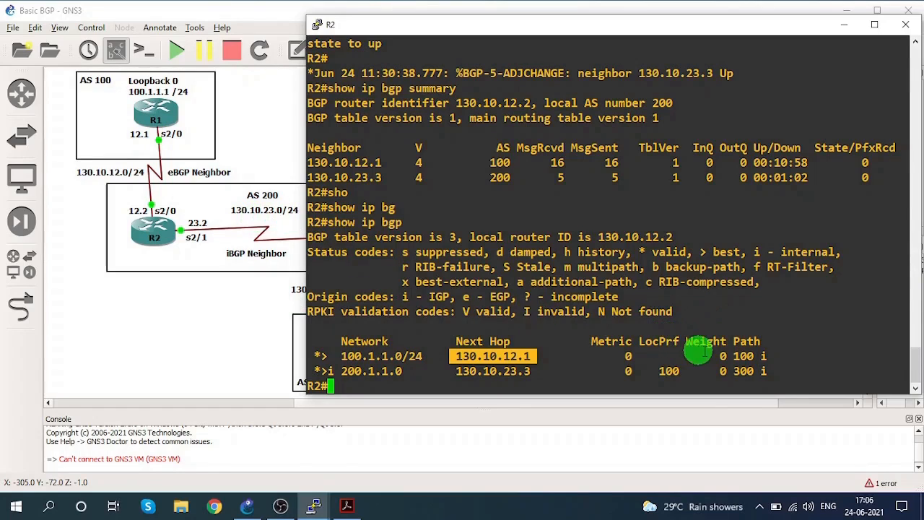
drag(733, 355, 769, 355)
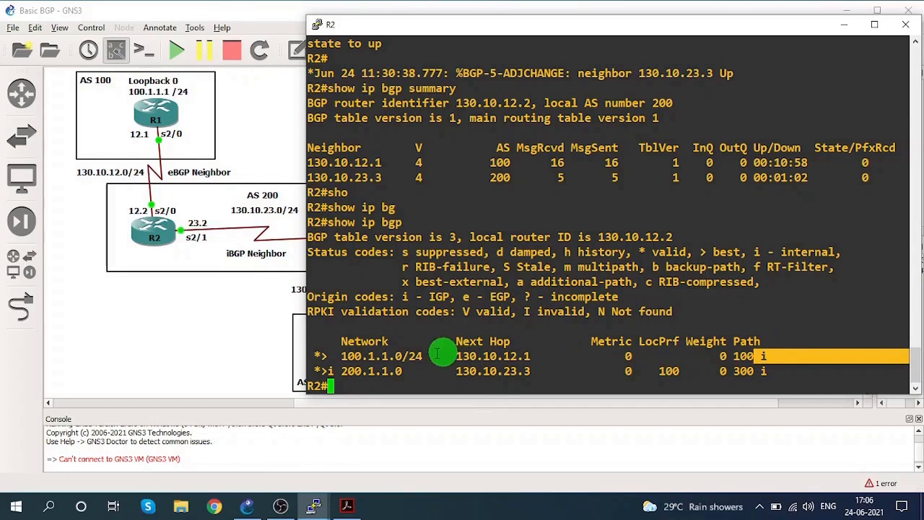
drag(343, 370, 405, 370)
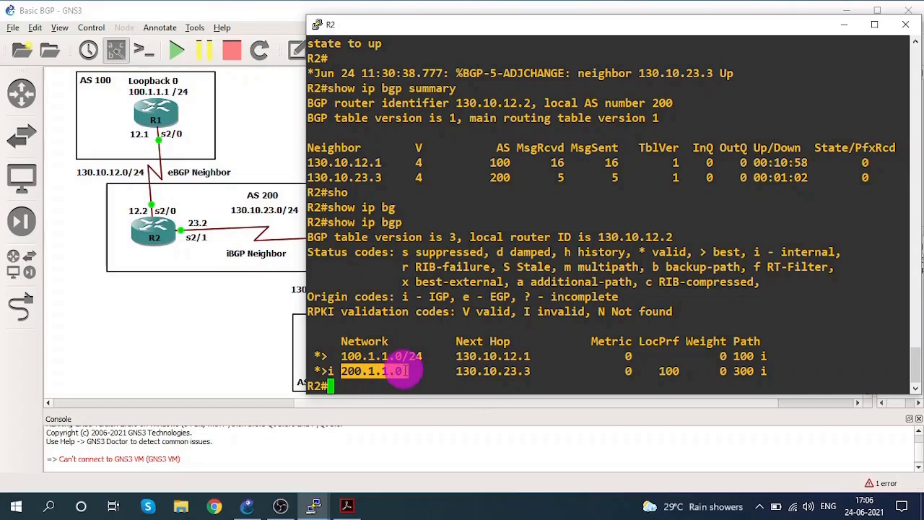
right_click(327, 370)
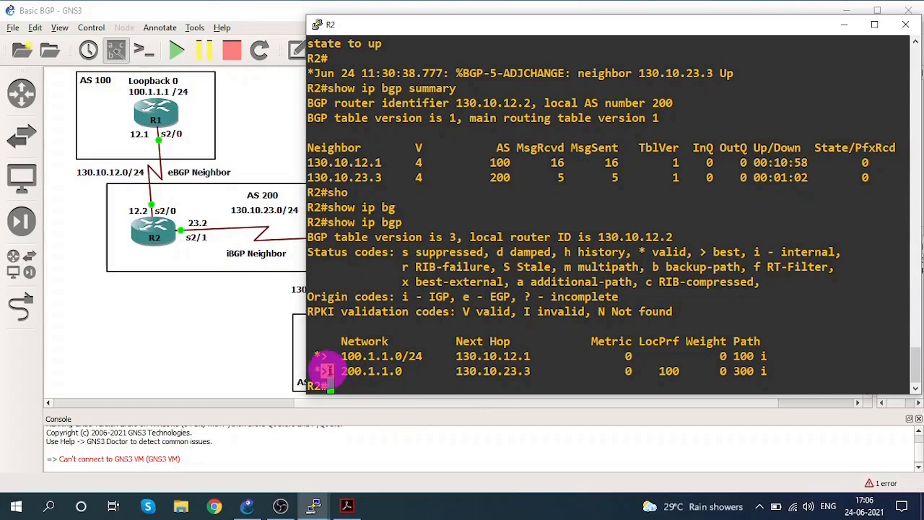
drag(331, 371, 329, 370)
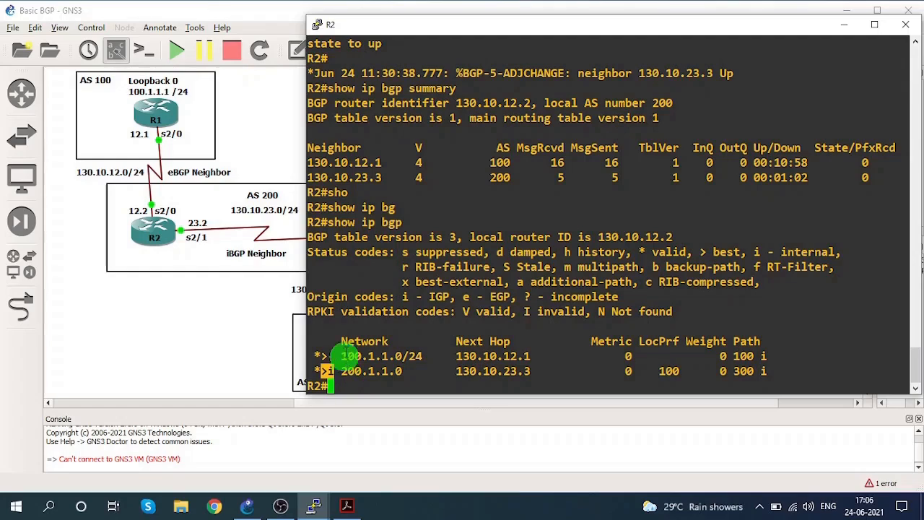
drag(442, 371, 537, 371)
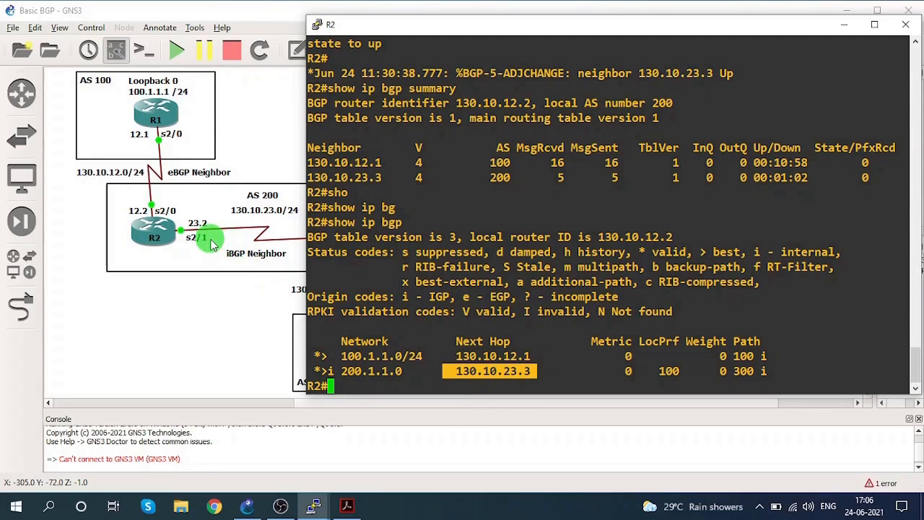
Compare R2's 200.1.1.0 entry, including its internal code, next hop and AS path, with the uncovered topology, and minimize R2's console.
drag(402, 31, 510, 29)
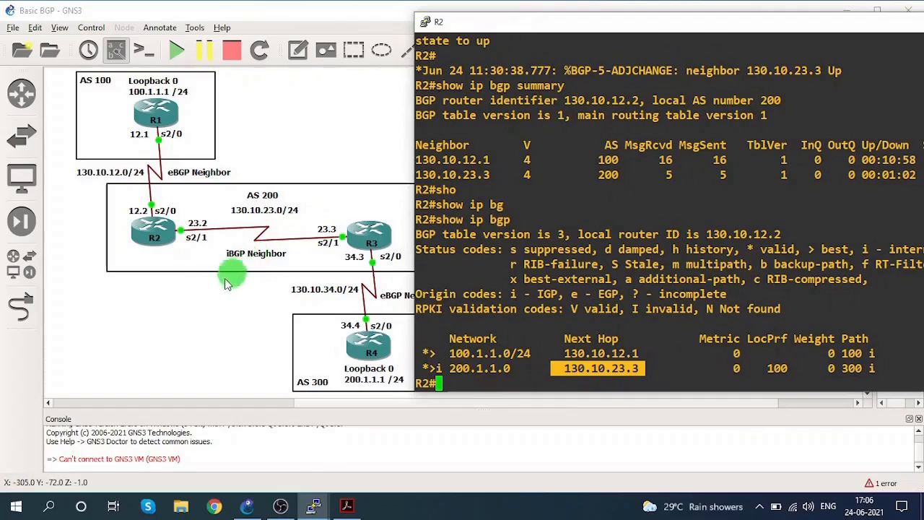
click(435, 368)
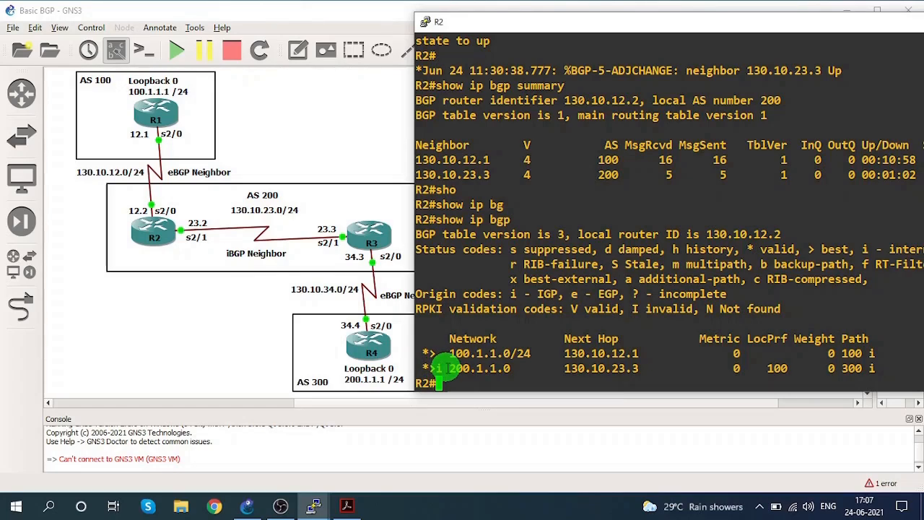
drag(435, 368, 505, 369)
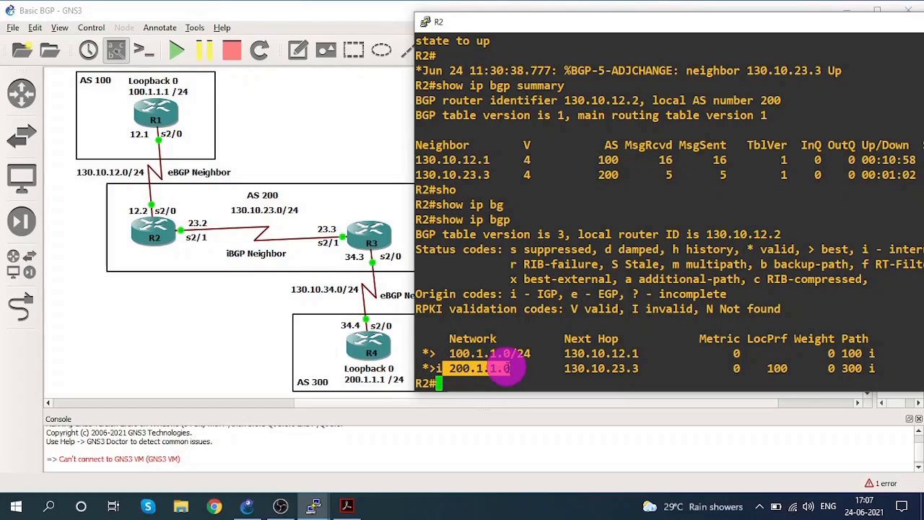
drag(505, 368, 638, 368)
drag(842, 369, 859, 370)
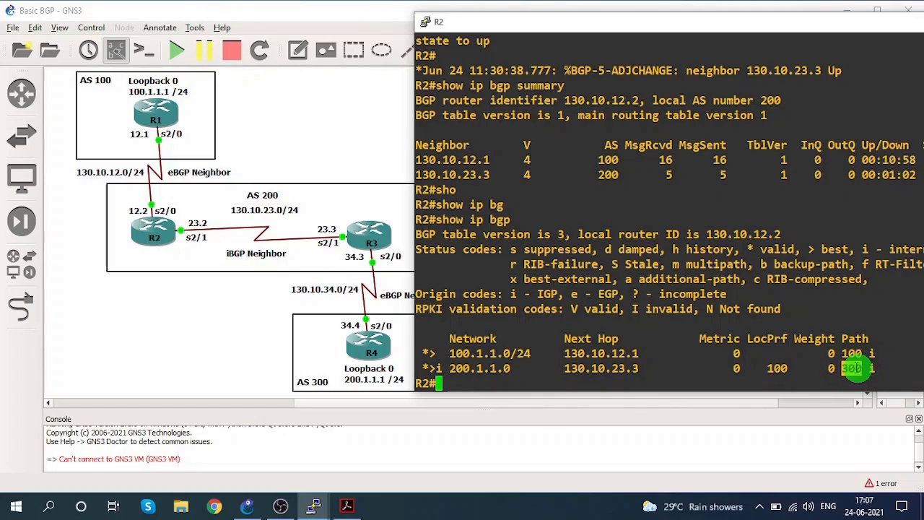
drag(771, 28, 640, 35)
click(823, 33)
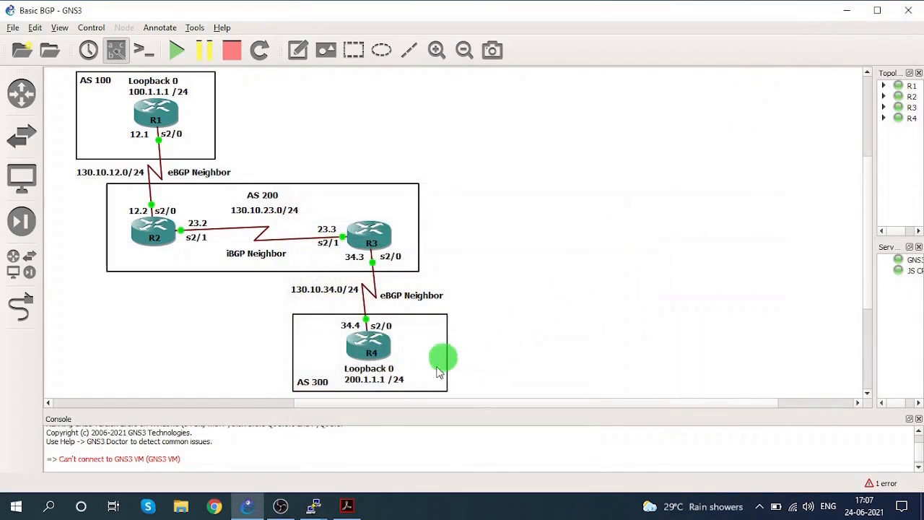
Switch to R1's console and display its routing table with show ip route.
click(314, 505)
click(581, 305)
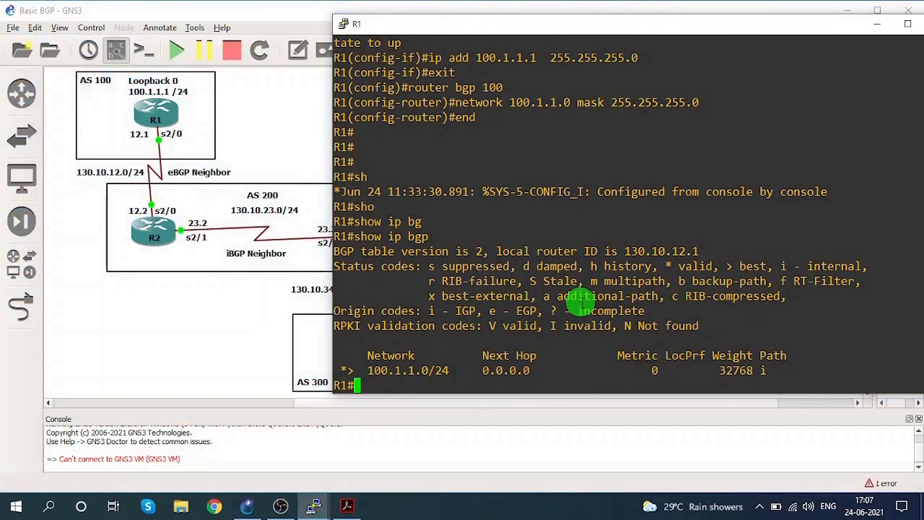
text(sho)
key(Tab)
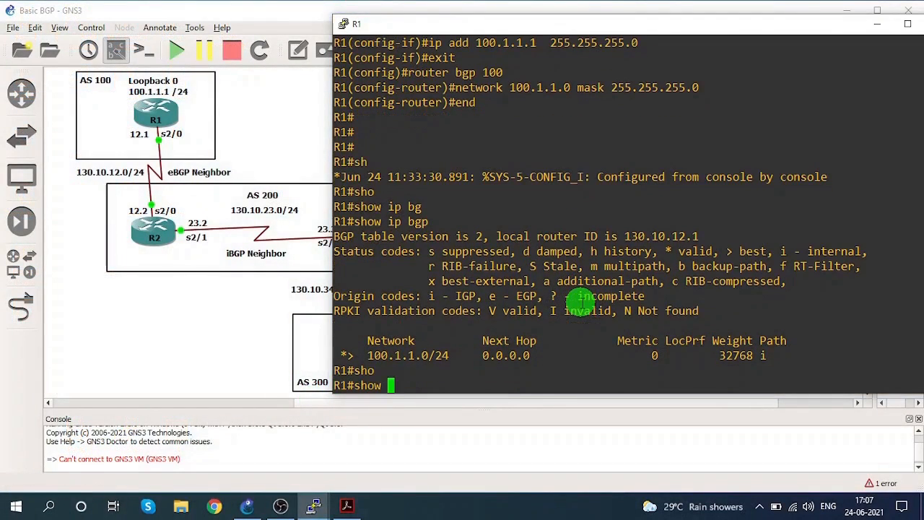
text(ip rou)
key(Tab)
key(Return)
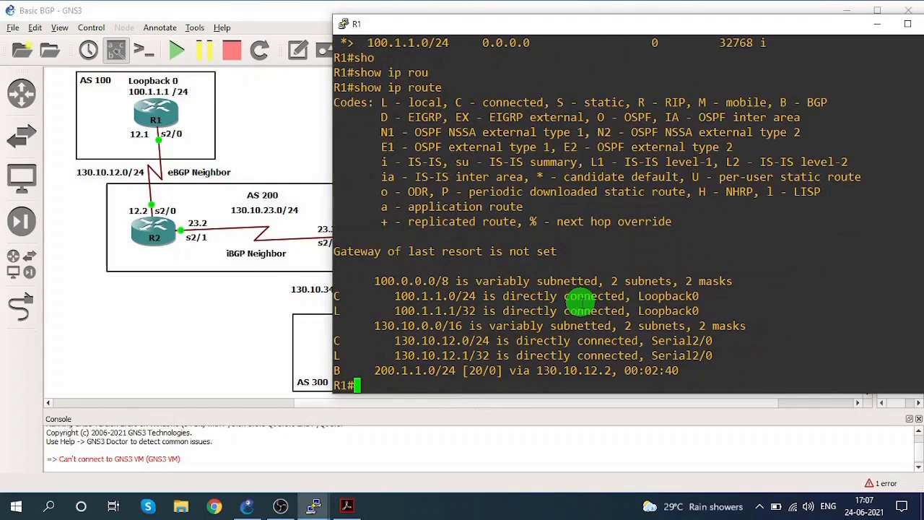
Examine the prefix, administrative distance and age of R1's BGP route to 200.1.1.0/24, and minimize R1's console.
drag(361, 369, 462, 370)
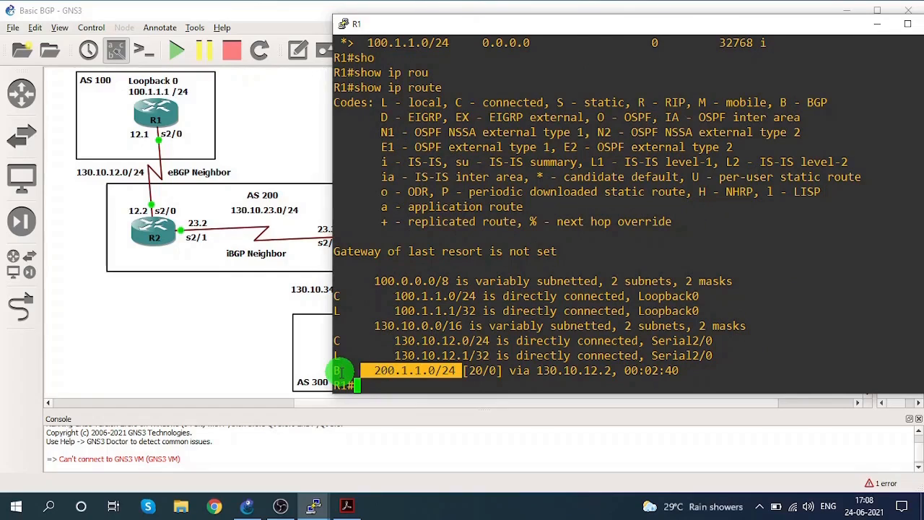
drag(344, 371, 451, 371)
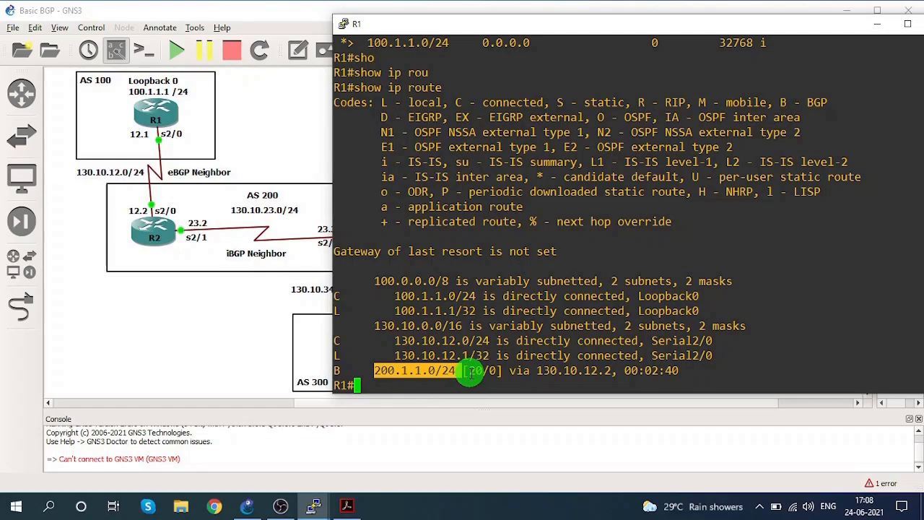
double_click(475, 371)
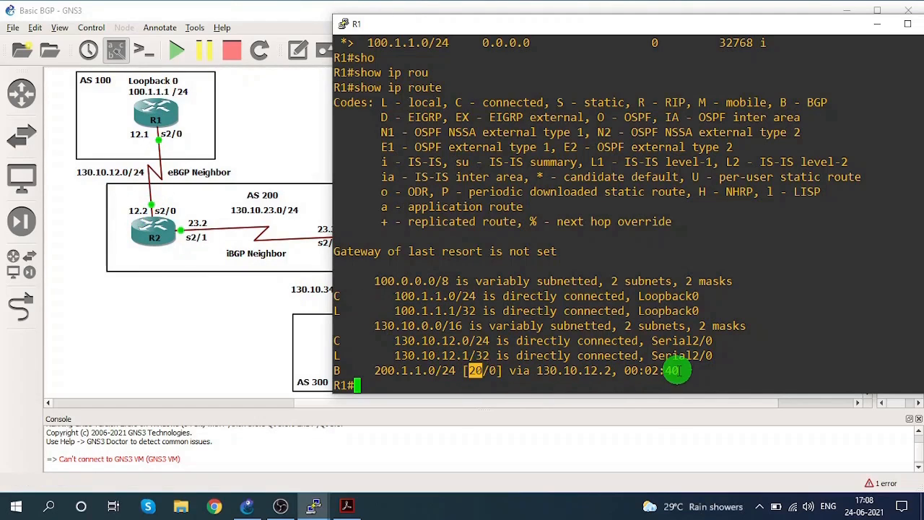
drag(638, 370, 680, 369)
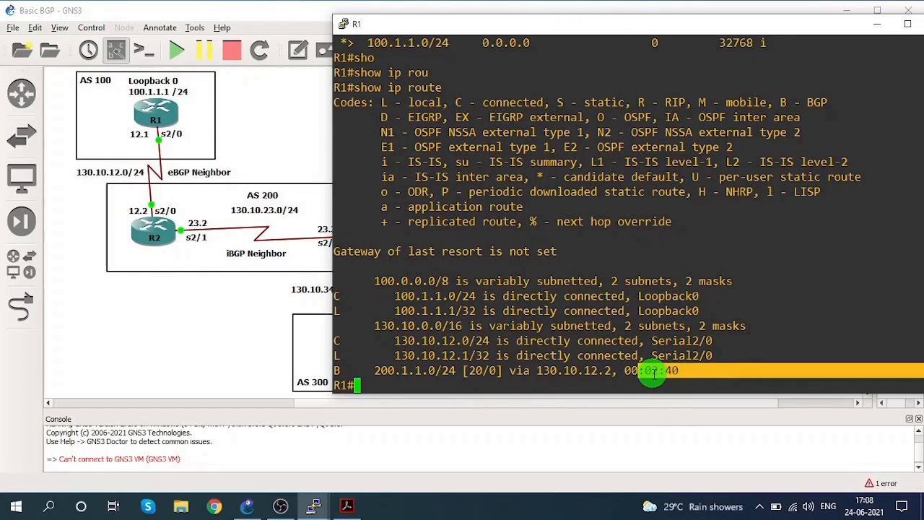
click(872, 31)
Switch to R2's console and display its routing table with show ip route.
click(318, 505)
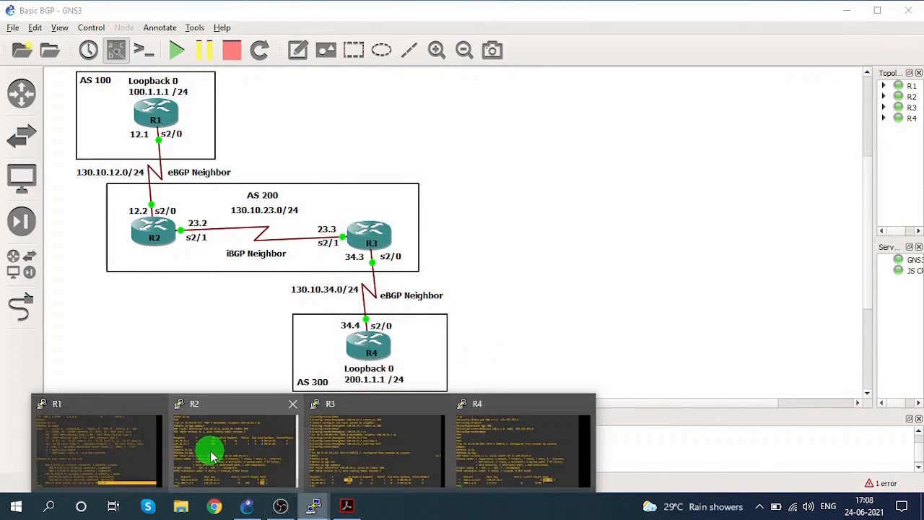
click(207, 450)
text(sho)
key(Tab)
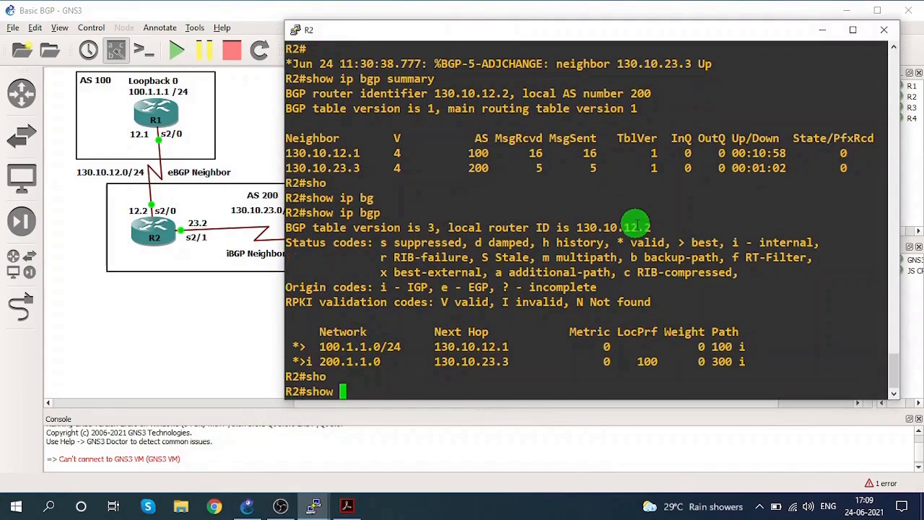
text(ip rou)
key(Tab)
key(Return)
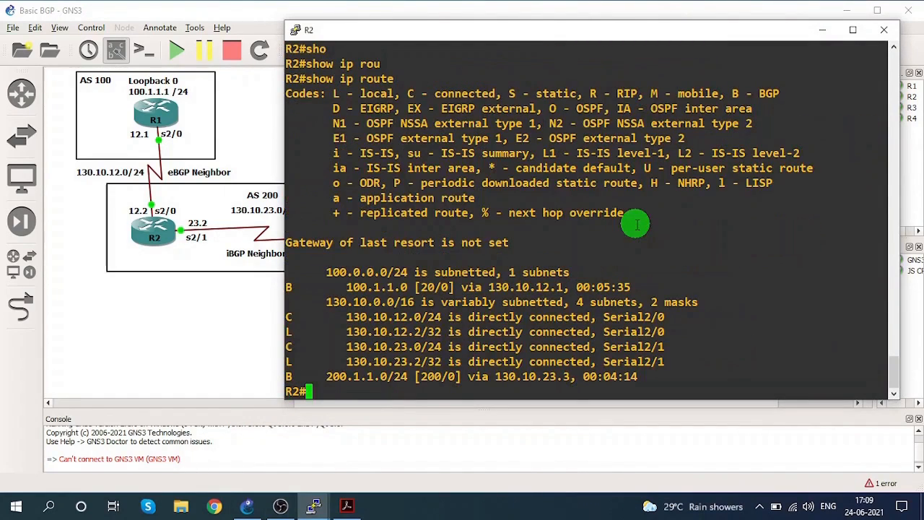
Compare the administrative distances of R2's BGP routes to 100.1.1.0 and 200.1.1.0/24 against the uncovered topology, and minimize R2's console.
drag(469, 26, 583, 32)
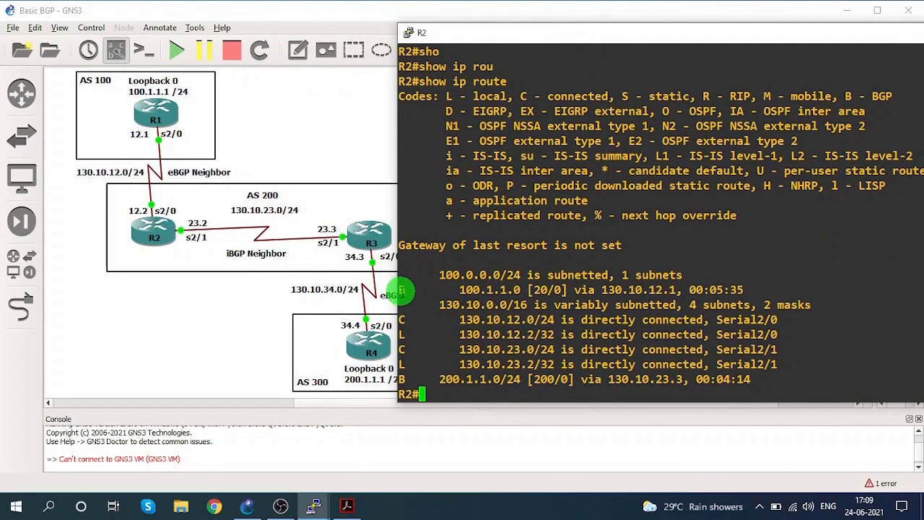
drag(431, 290, 511, 289)
click(541, 290)
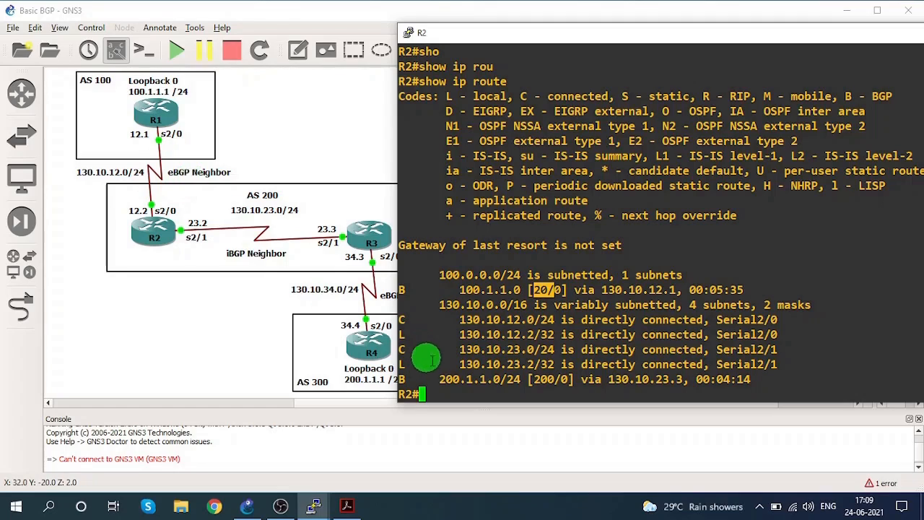
drag(435, 379, 517, 381)
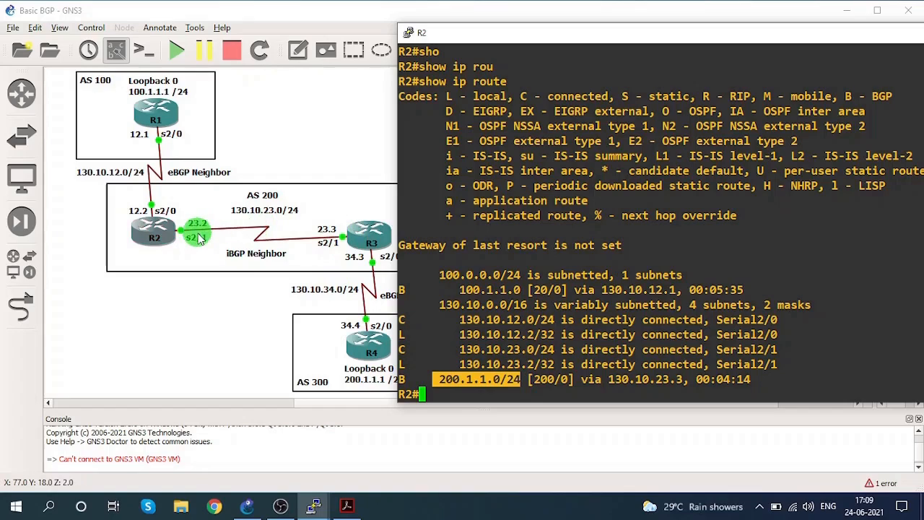
drag(534, 380, 550, 381)
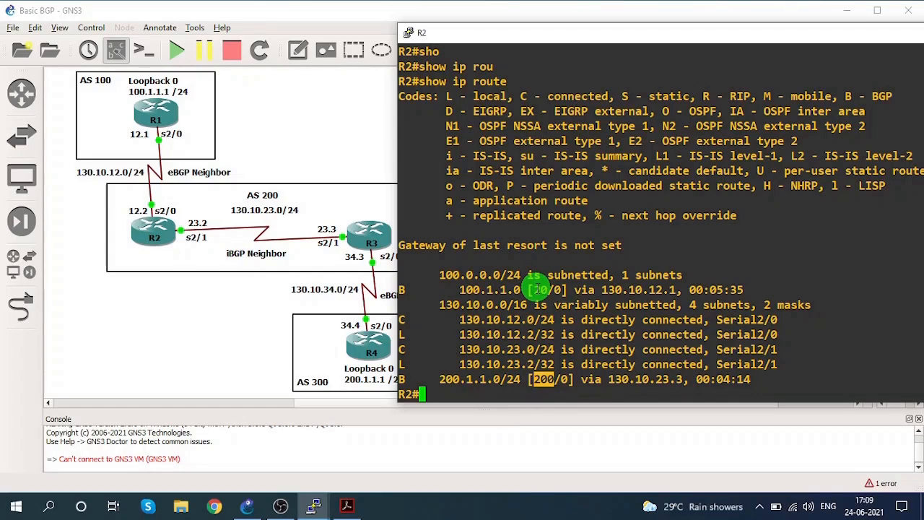
drag(461, 288, 552, 289)
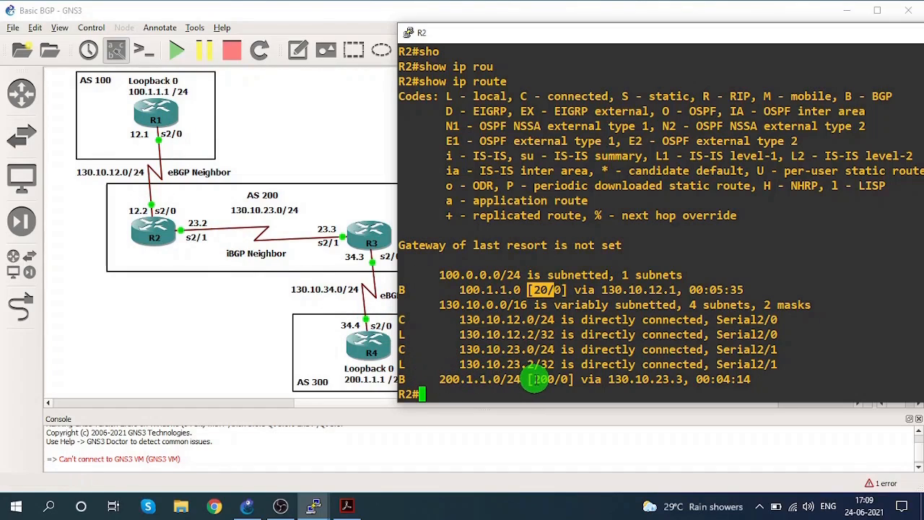
drag(534, 380, 554, 380)
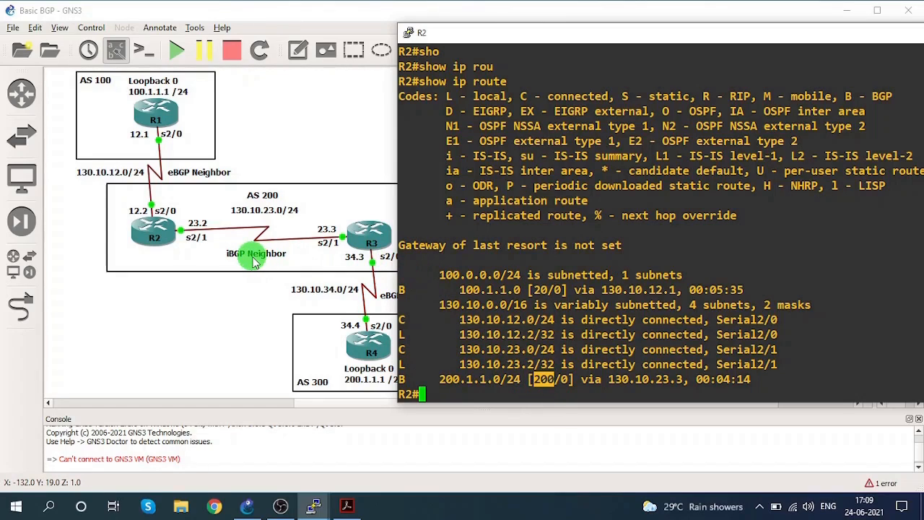
click(529, 303)
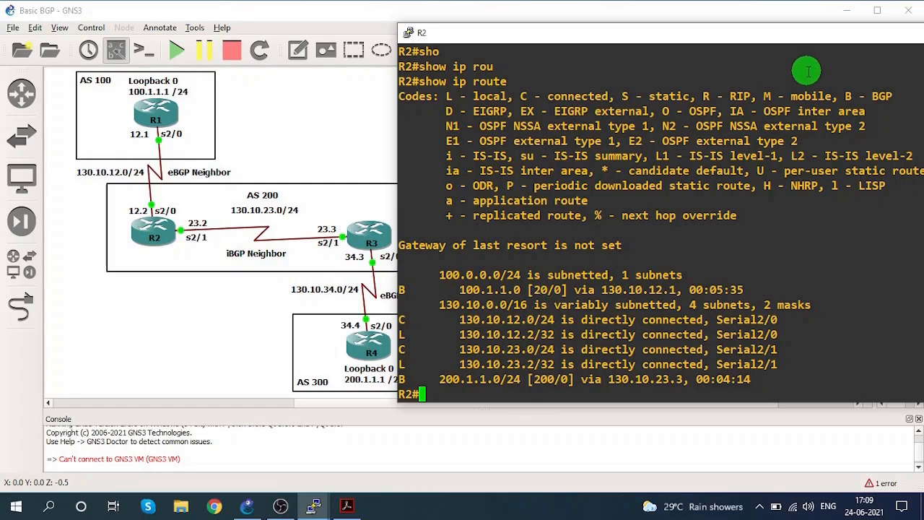
drag(809, 39, 693, 37)
click(809, 32)
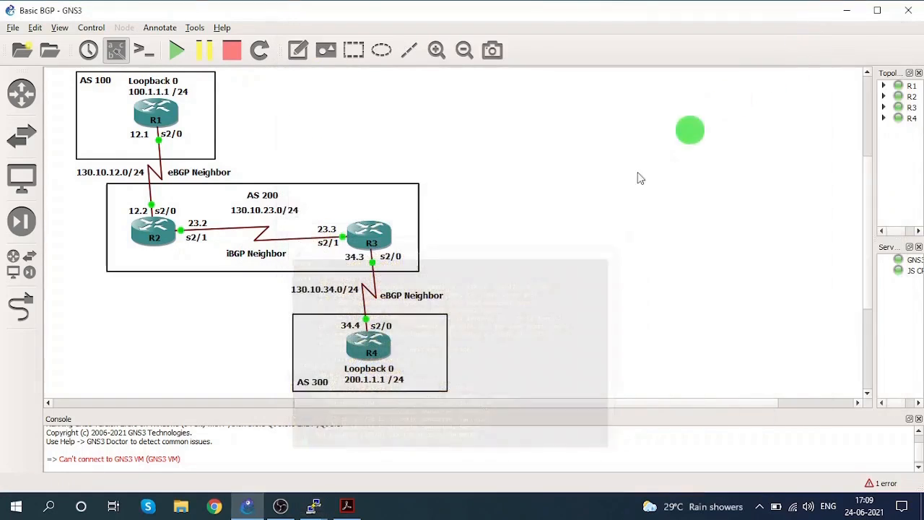
In R1's console, ping R4's loopback 200.1.1.1 with source 100.1.1.1 and check the success rate.
mouse_move(312, 505)
click(145, 443)
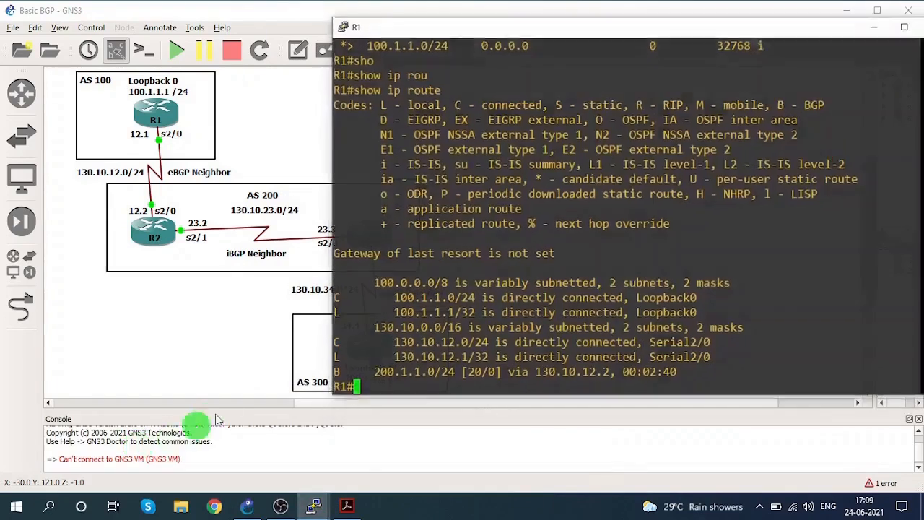
drag(539, 21, 561, 16)
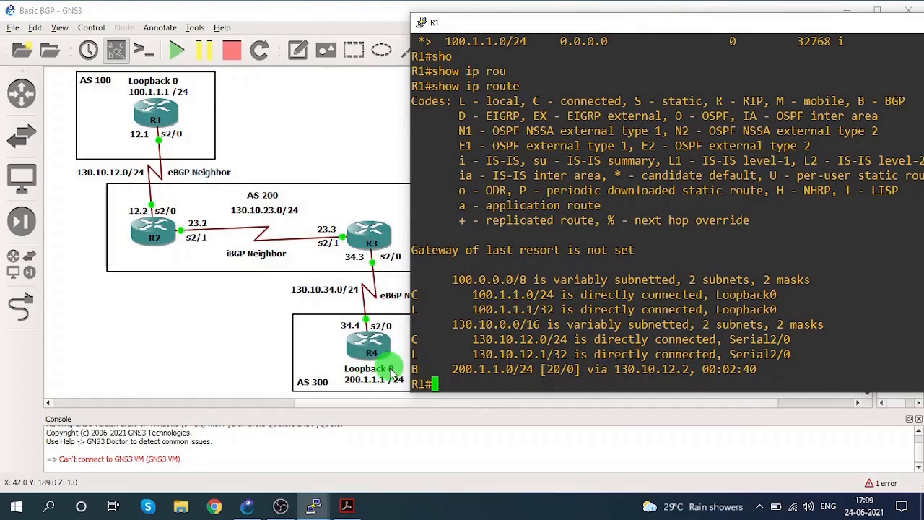
text(pi)
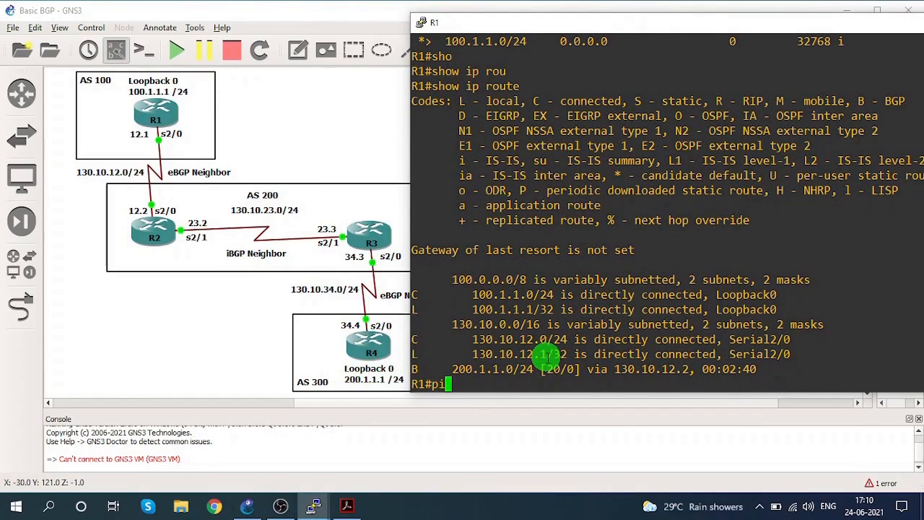
text(ng 200.1.)
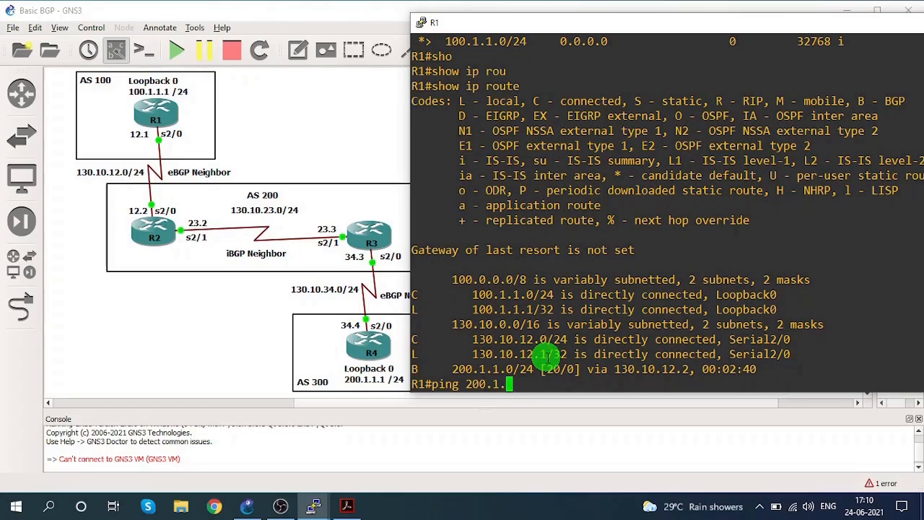
text(1.1 source 1)
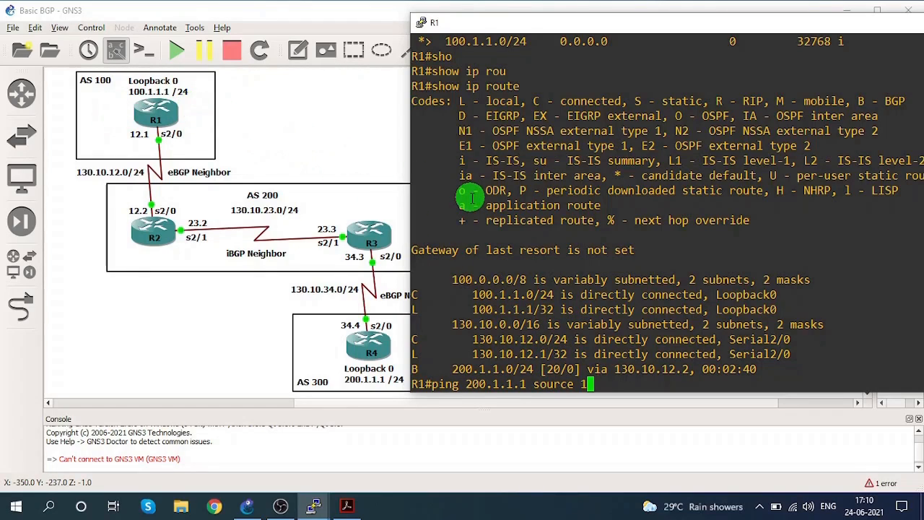
text(00.1.1.)
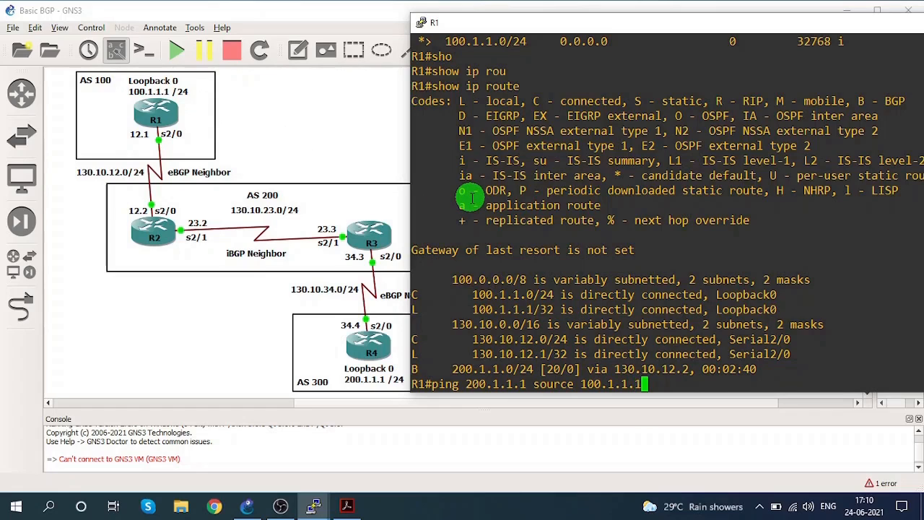
text(1)
key(Return)
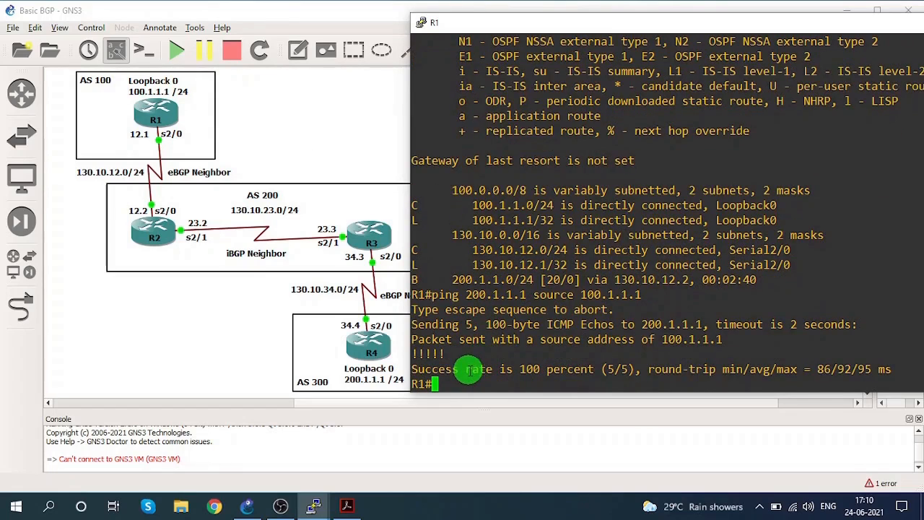
drag(465, 370, 584, 368)
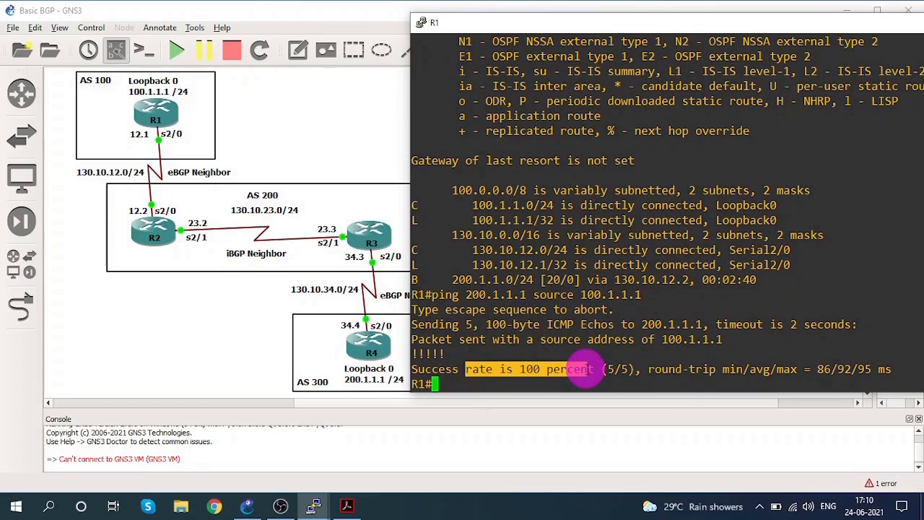
click(586, 369)
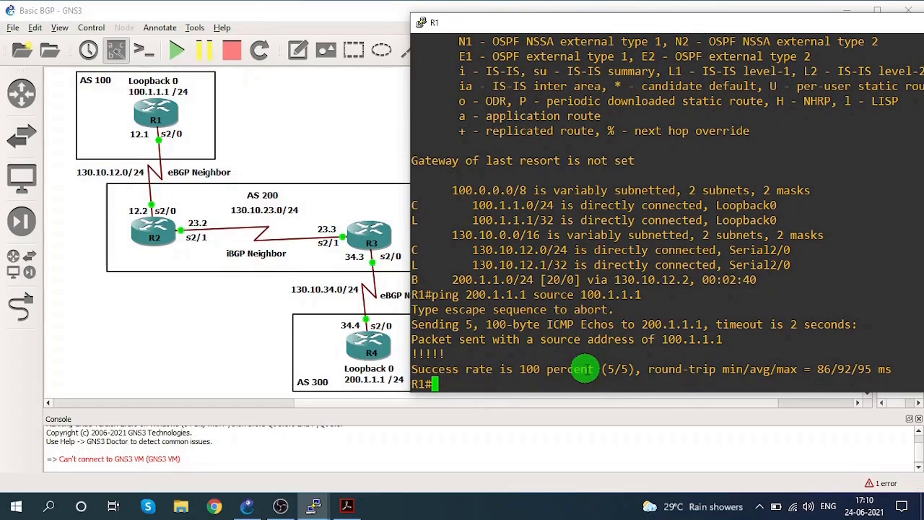
Run a traceroute from R1 to 200.1.1.1 with source 100.1.1.1.
text(trac)
key(Tab)
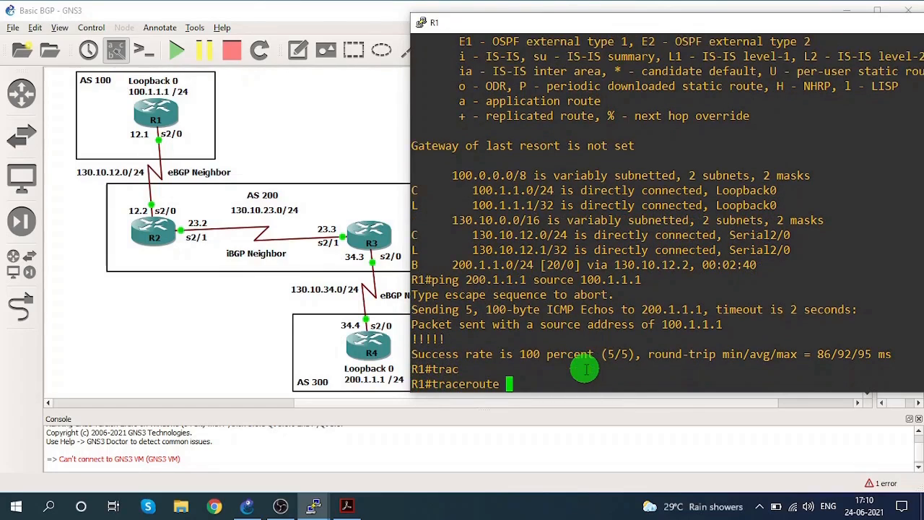
text(200.11.1.1)
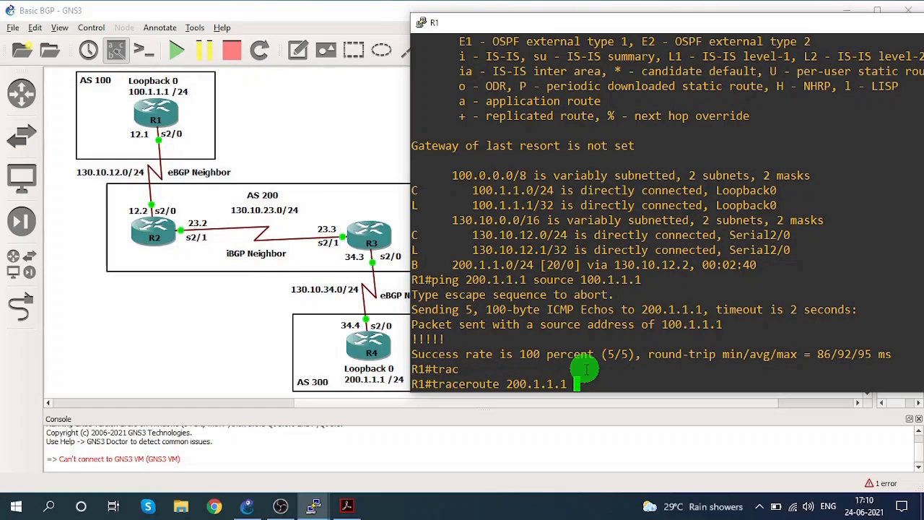
text( source )
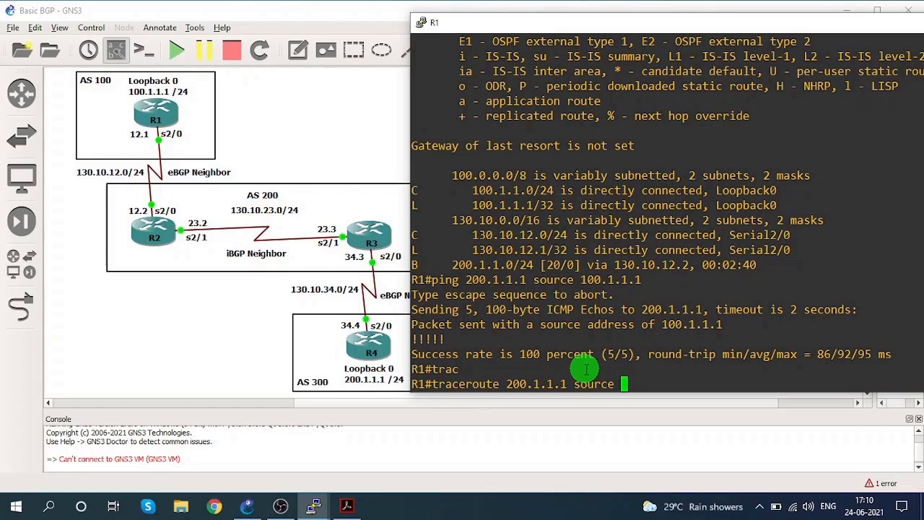
text(100.1.1.1)
key(Return)
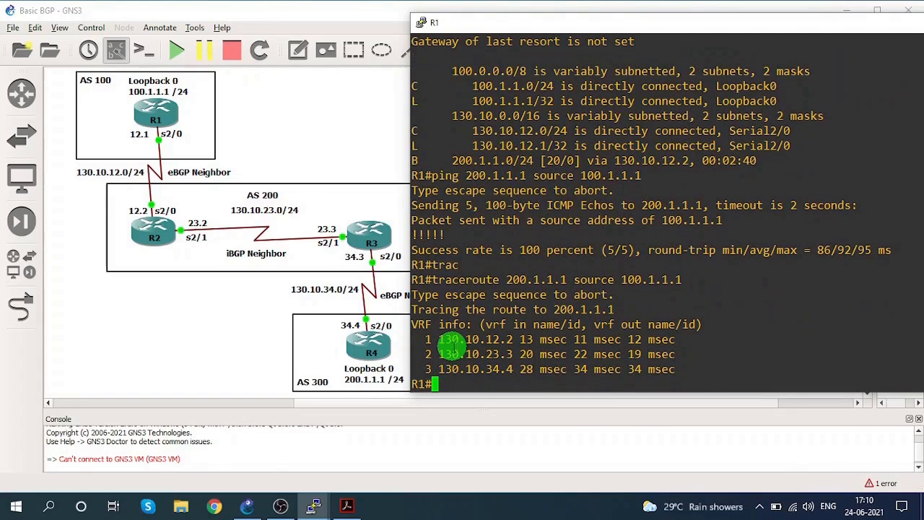
Examine the second and third hops of the traceroute, and minimize R1's console.
drag(445, 339, 529, 355)
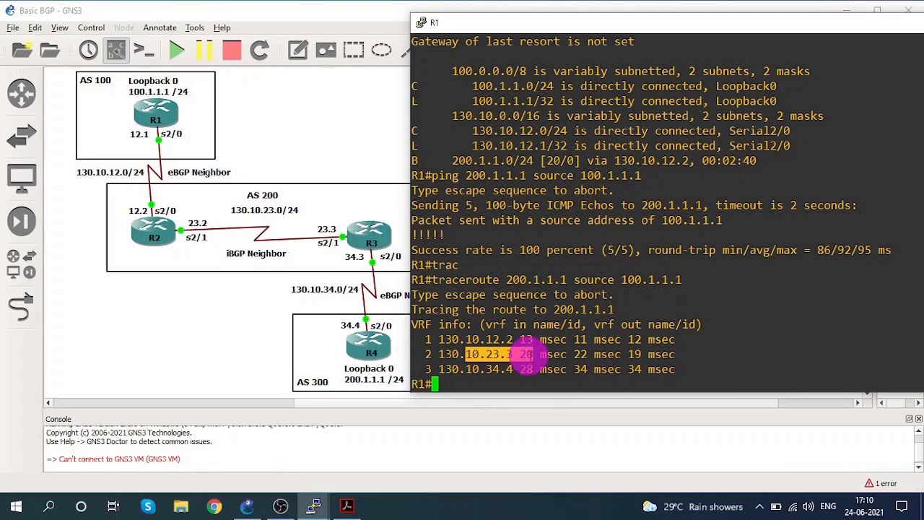
drag(473, 370, 532, 370)
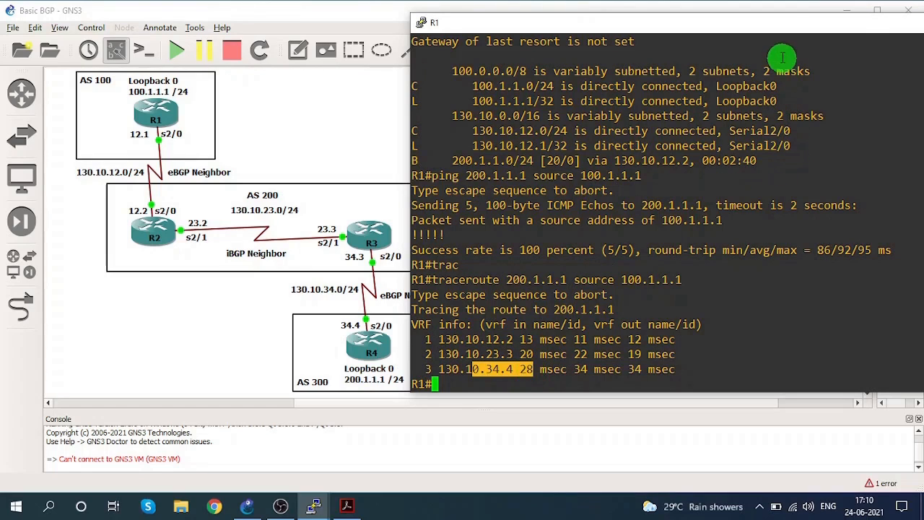
drag(777, 24, 655, 27)
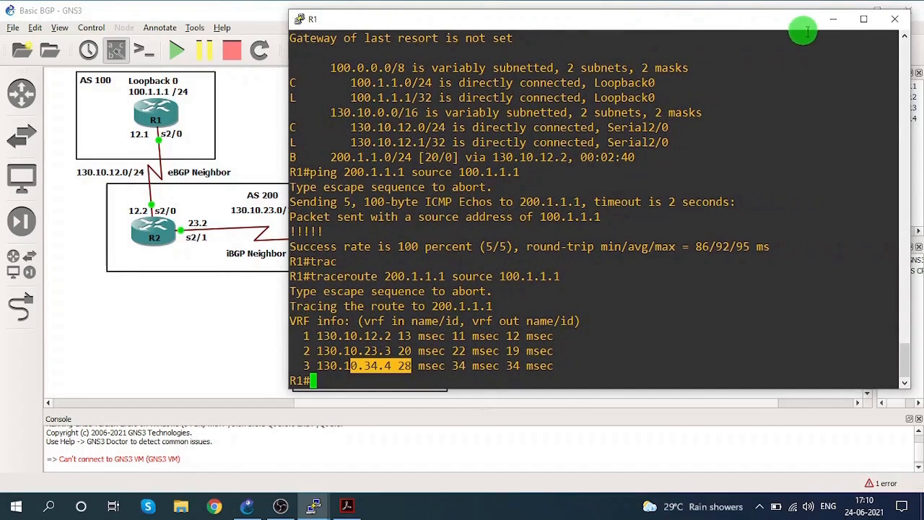
click(833, 19)
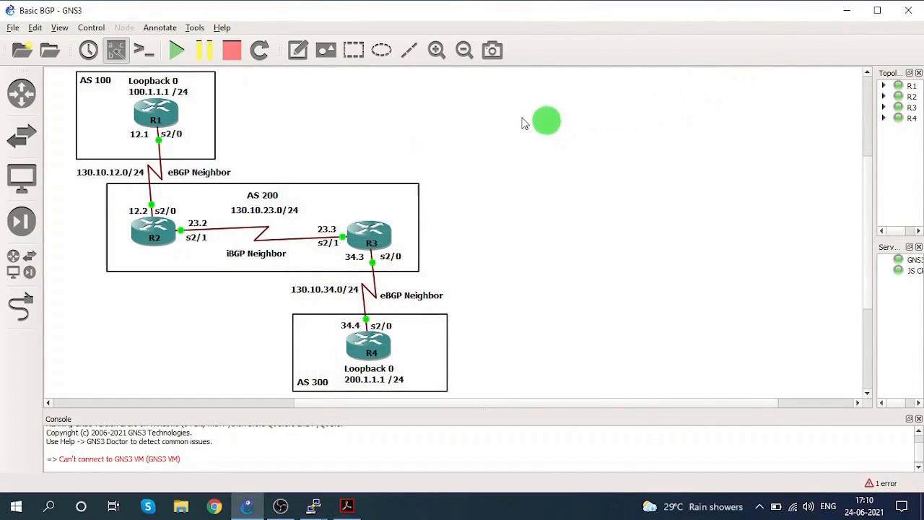